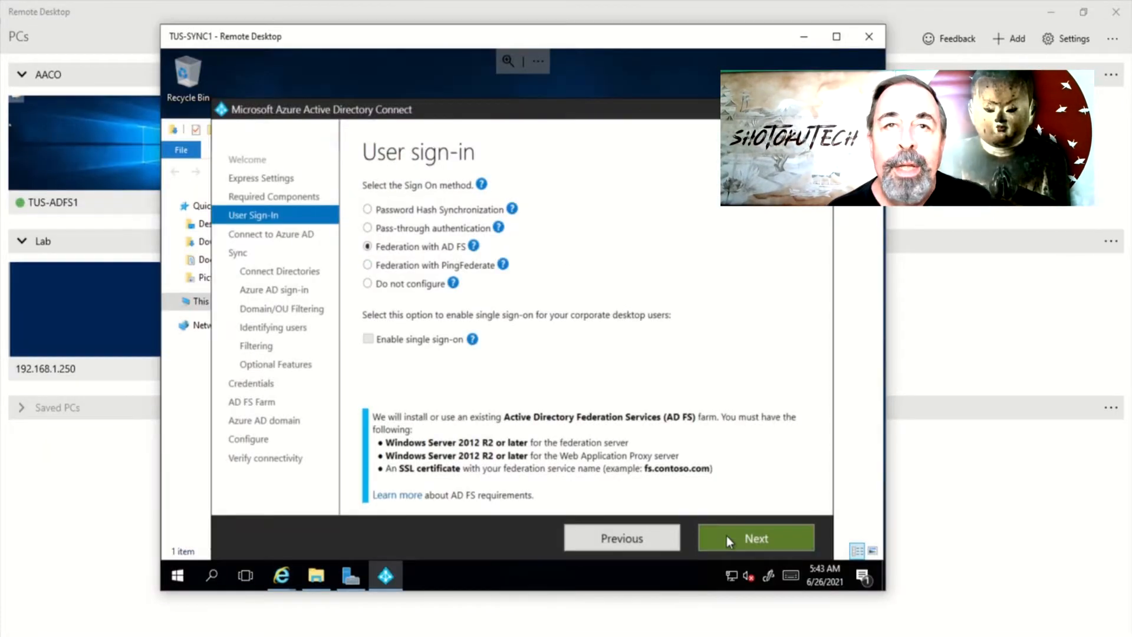
Sign in to Azure AD with the global administrator's e-mail address and password
{"action": "left_click", "coordinate": [727, 536]}
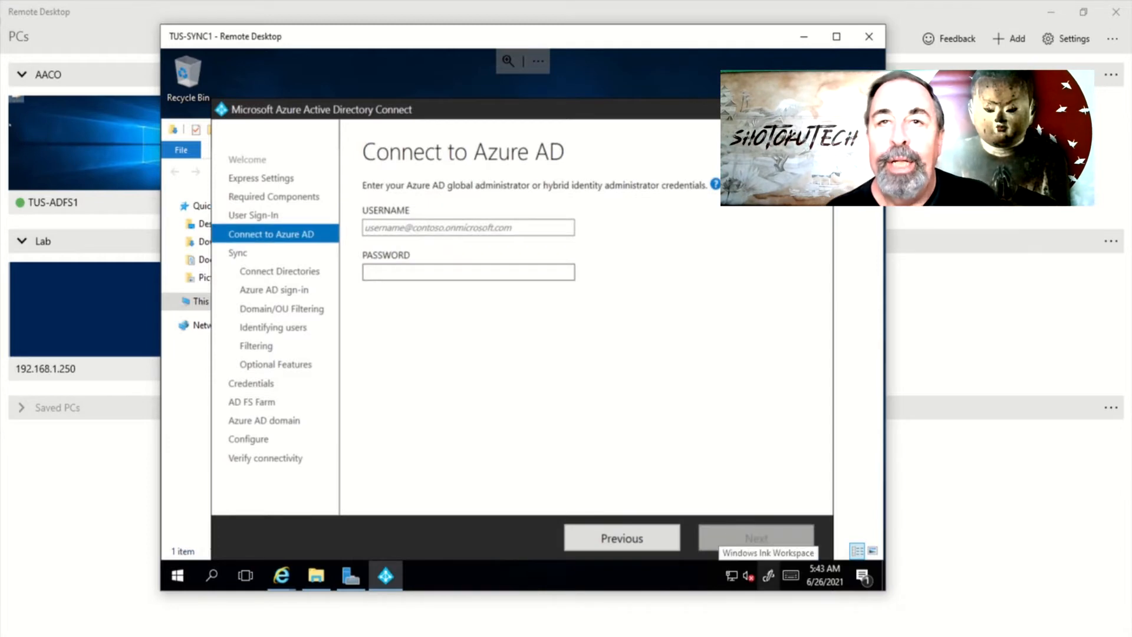
{"action": "left_click", "coordinate": [462, 227]}
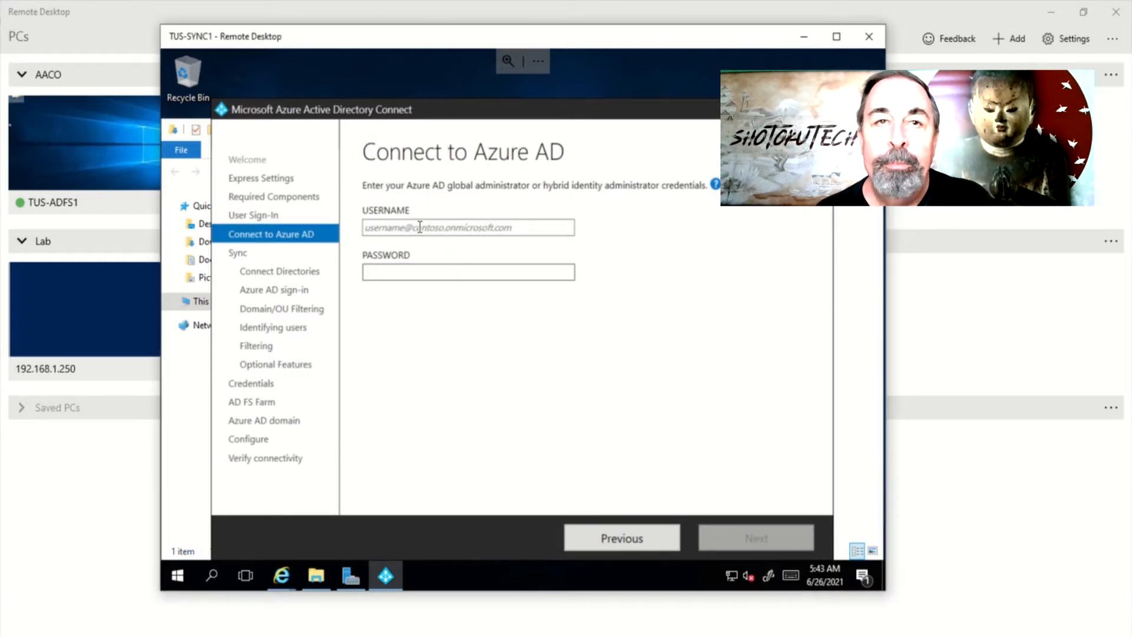
{"action": "left_click", "coordinate": [487, 271]}
{"action": "key", "text": "ctrl+v"}
{"action": "left_click", "coordinate": [759, 541]}
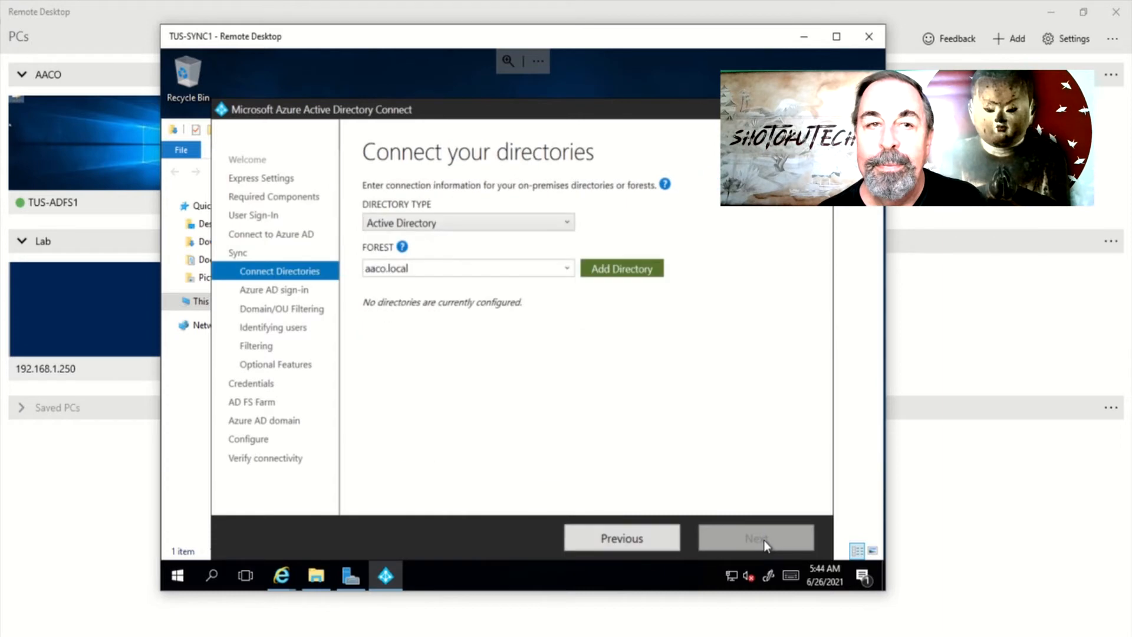
Add the aaco.local forest using the enterprise admin account and its password
{"action": "left_click", "coordinate": [617, 268]}
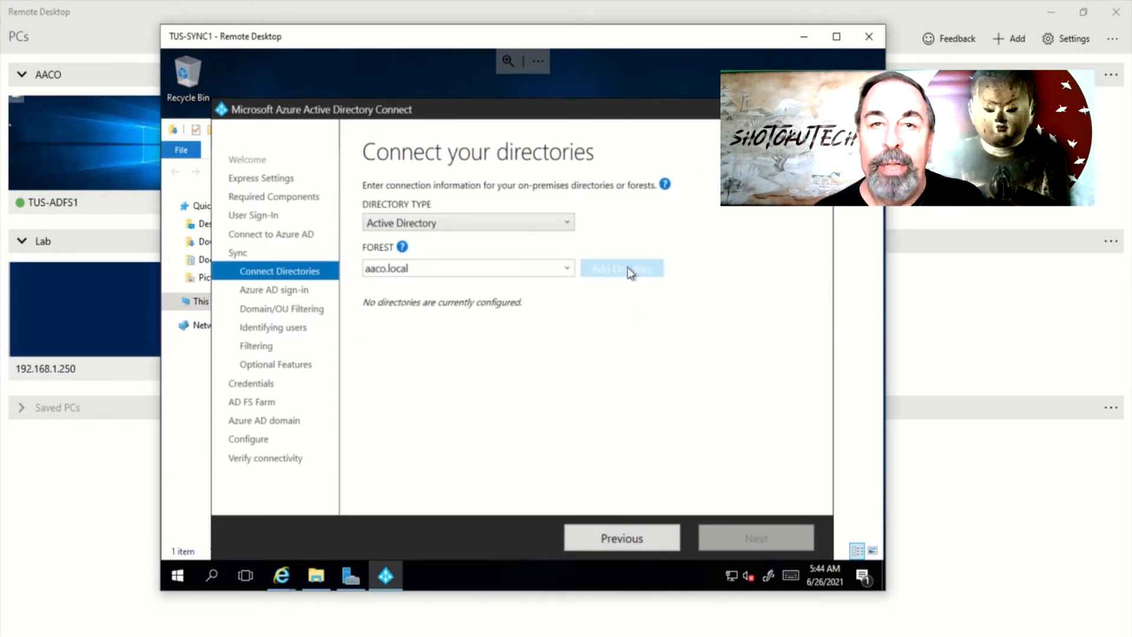
{"action": "left_click", "coordinate": [629, 270]}
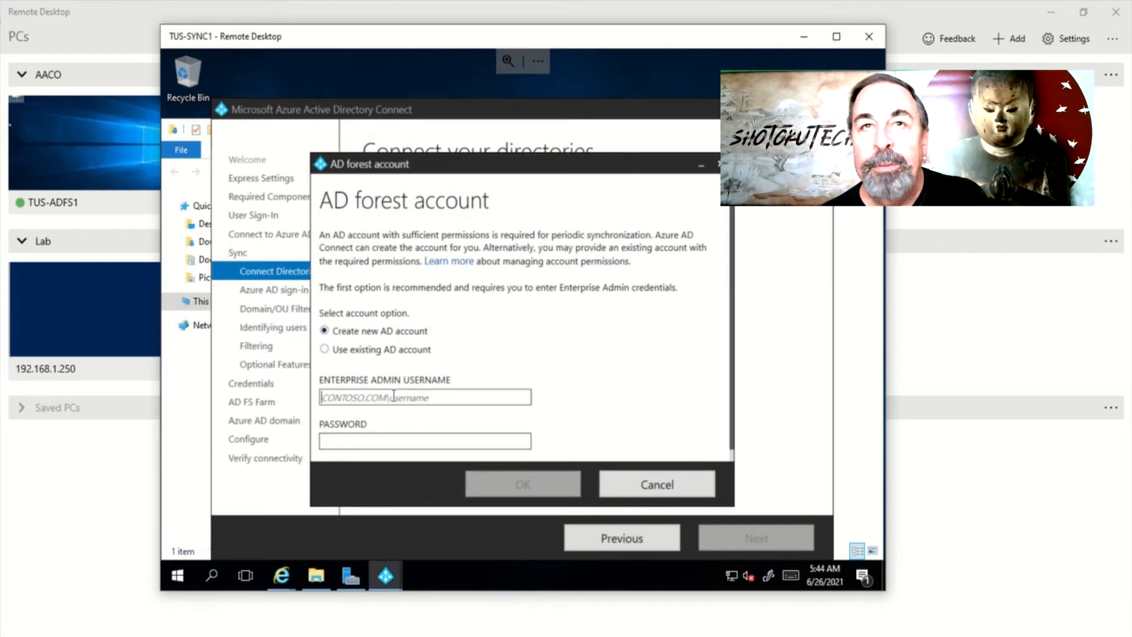
{"action": "type", "text": "aac.local\\admin"}
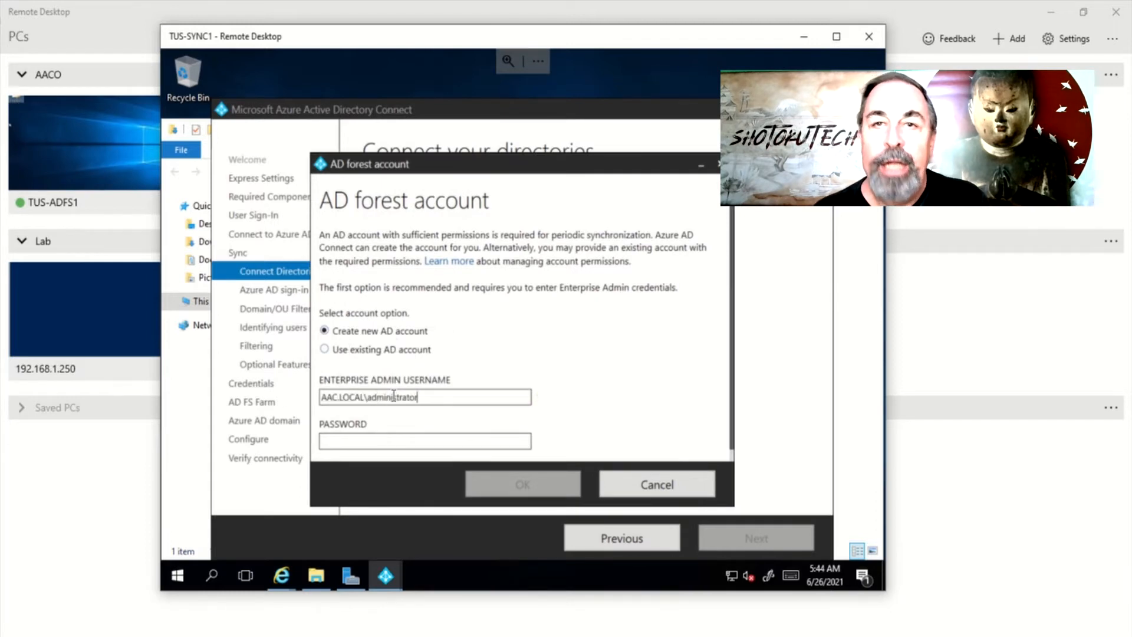
{"action": "type", "text": "O"}
{"action": "left_click", "coordinate": [367, 441]}
{"action": "type", "text": "*******"}
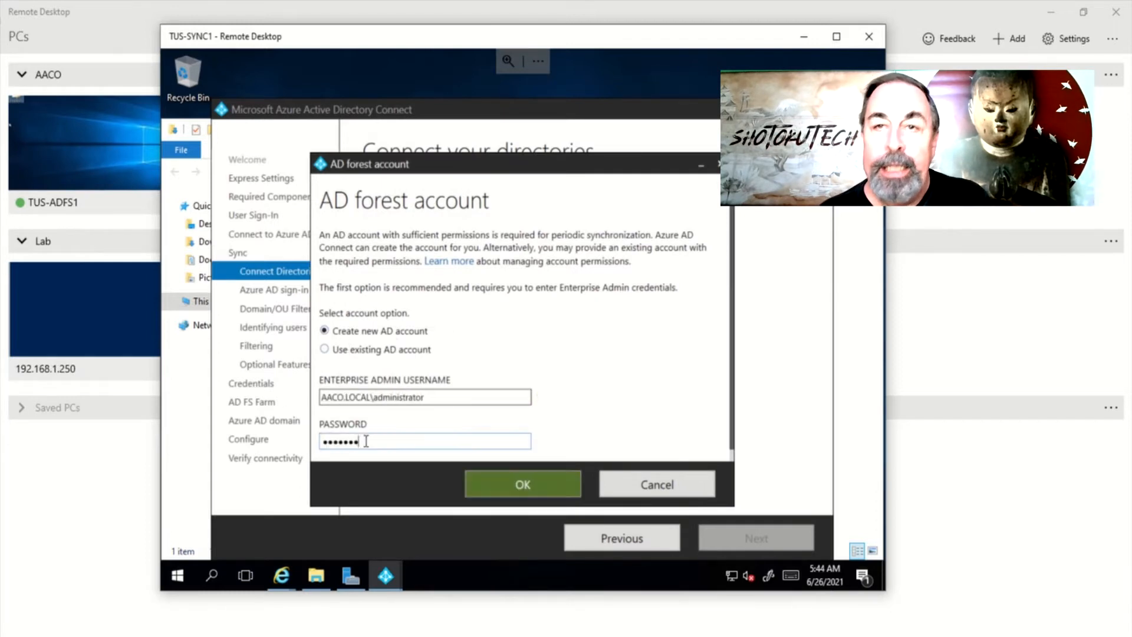
{"action": "left_click", "coordinate": [535, 489]}
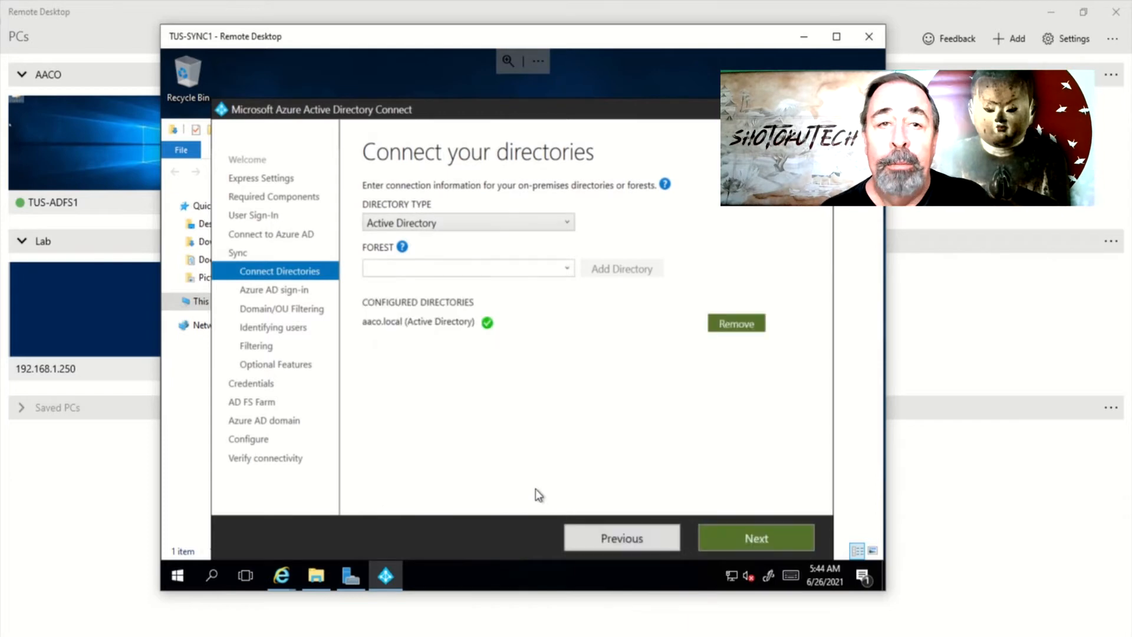
{"action": "left_click", "coordinate": [698, 510]}
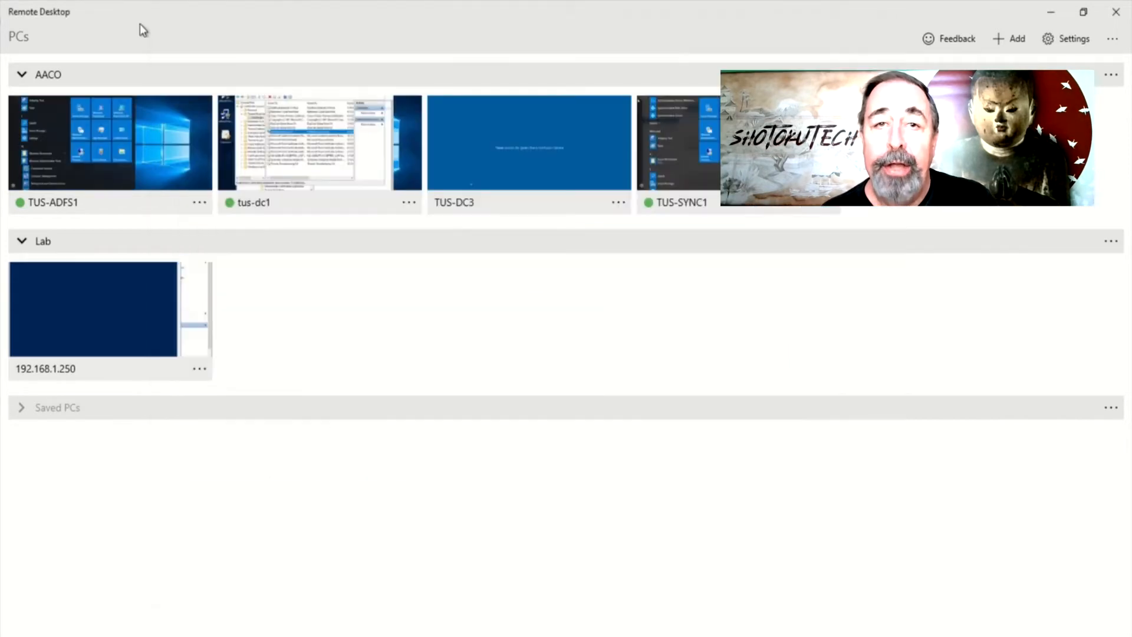
On tus-dc1, add aaco.online as an alternative UPN suffix in Active Directory Domains and Trusts
{"action": "left_click", "coordinate": [606, 142]}
{"action": "left_click", "coordinate": [167, 578]}
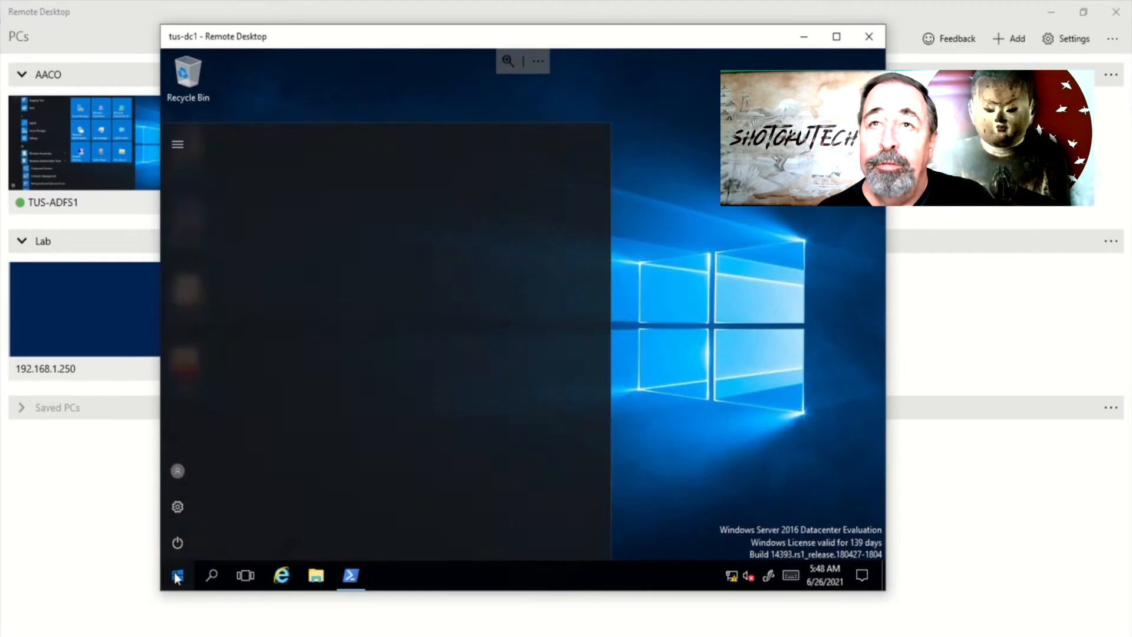
{"action": "left_click", "coordinate": [318, 487]}
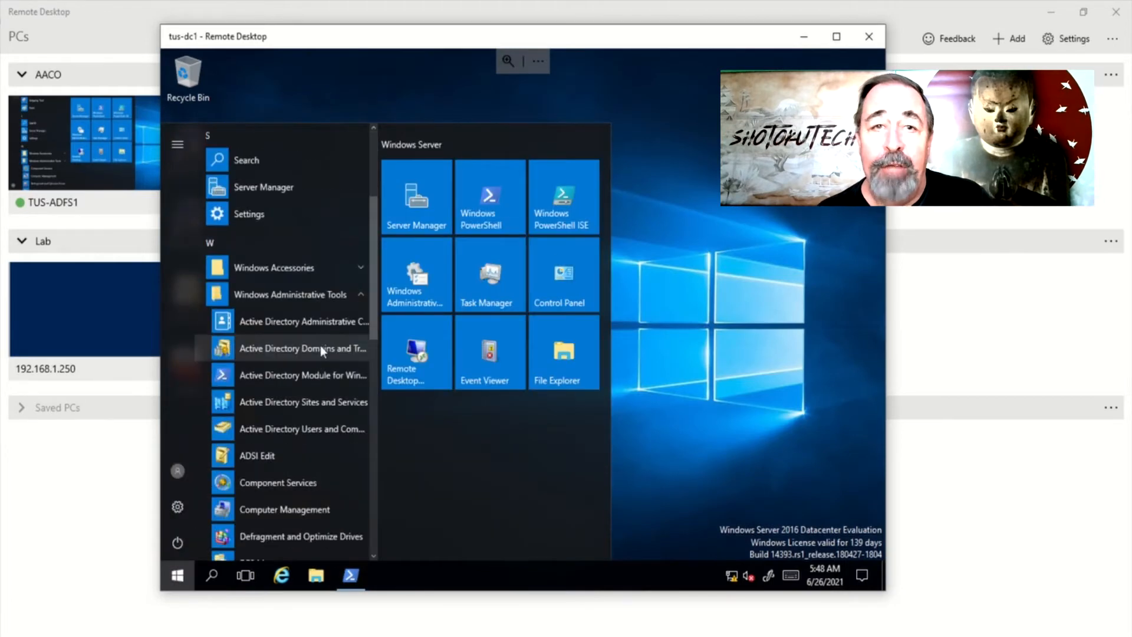
{"action": "left_click", "coordinate": [320, 346]}
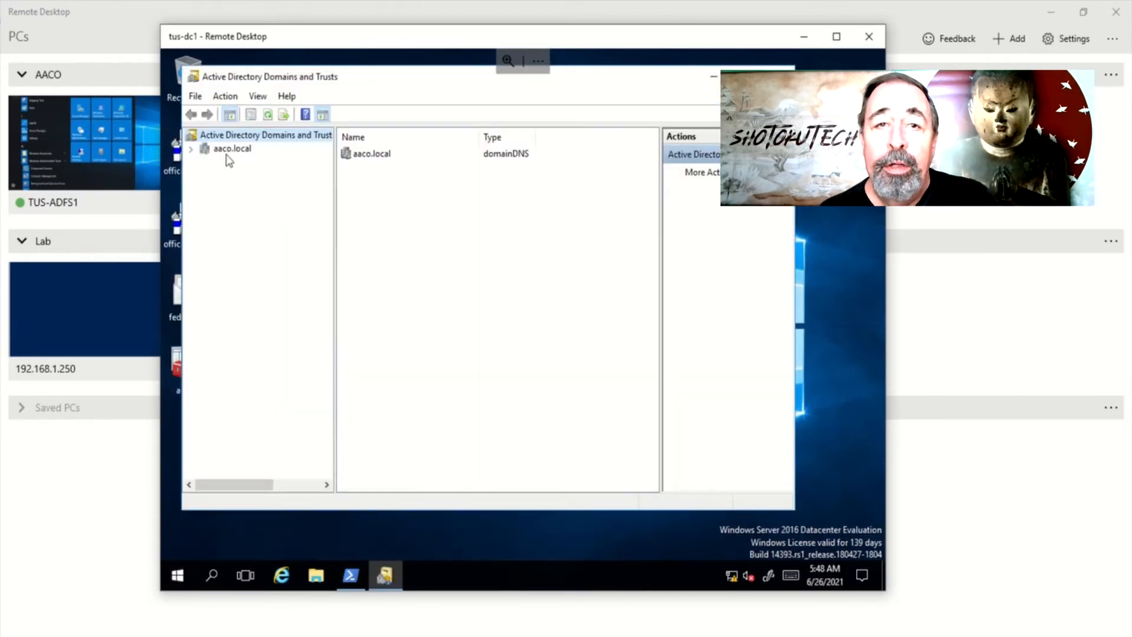
{"action": "right_click", "coordinate": [293, 136]}
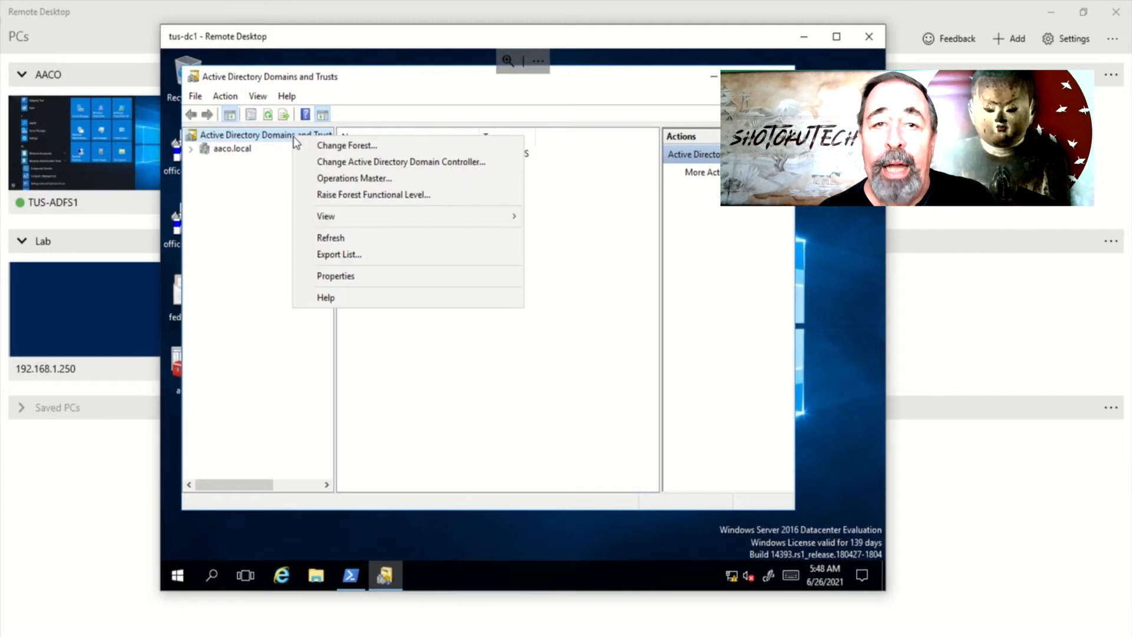
{"action": "left_click", "coordinate": [348, 275]}
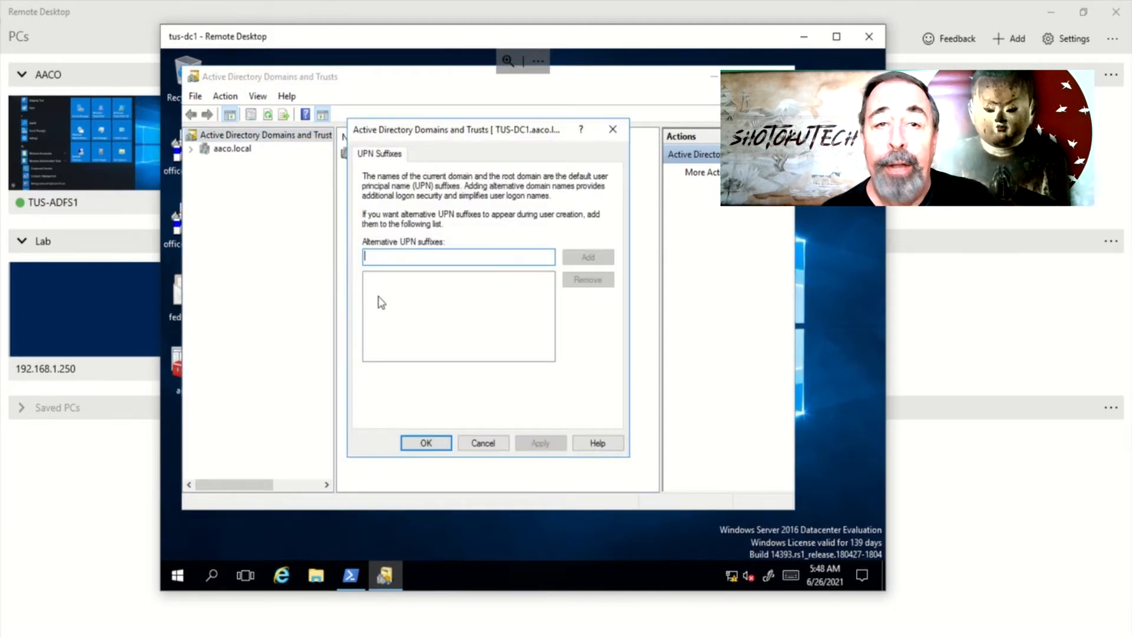
{"action": "type", "text": "aaco.online"}
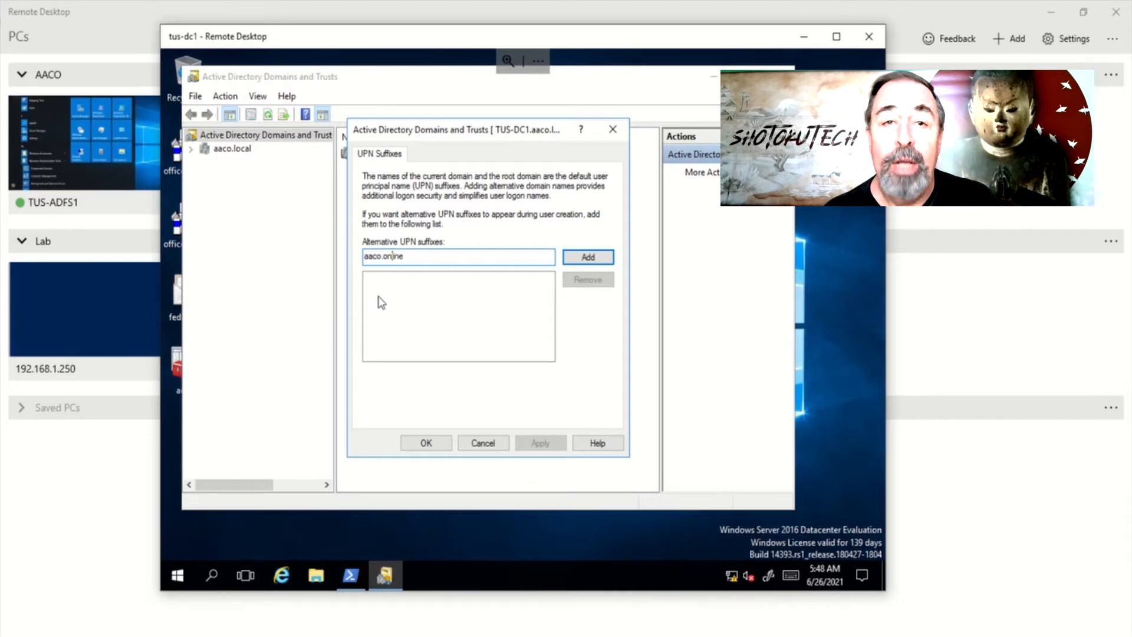
{"action": "left_click", "coordinate": [589, 256]}
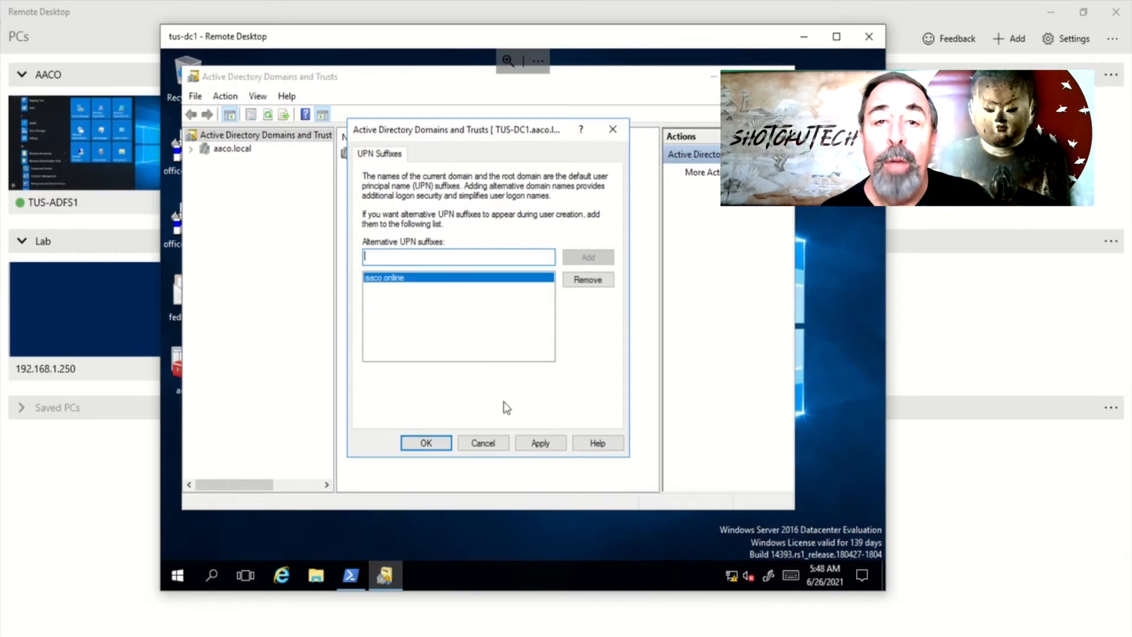
{"action": "left_click", "coordinate": [539, 442]}
{"action": "left_click", "coordinate": [429, 443]}
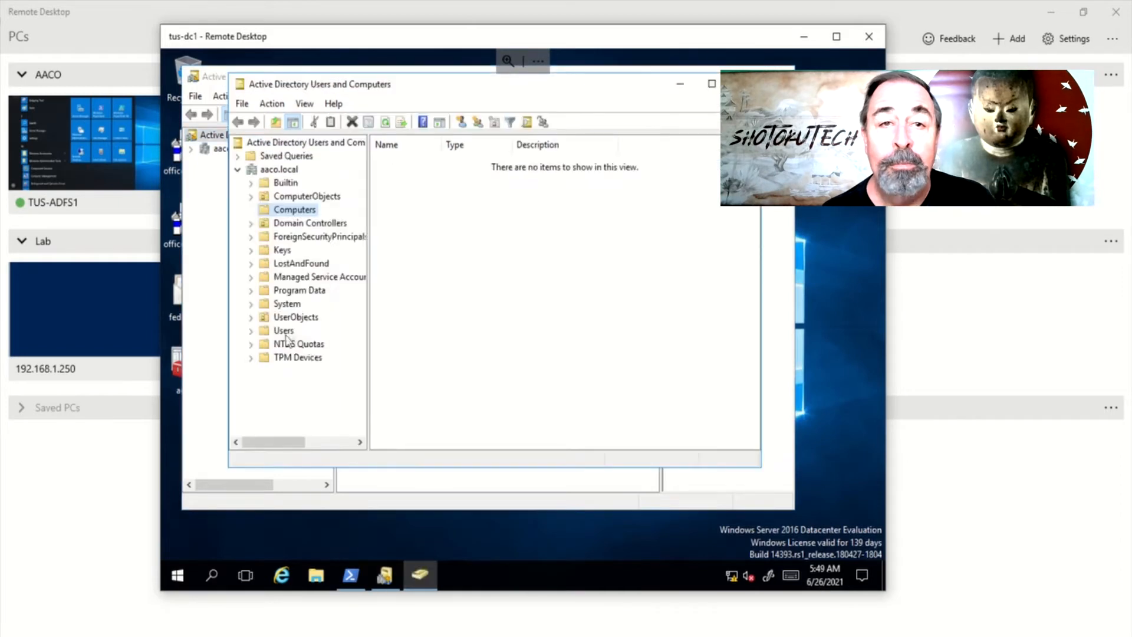
{"action": "double_click", "coordinate": [296, 319]}
{"action": "left_click", "coordinate": [297, 332]}
{"action": "double_click", "coordinate": [408, 161]}
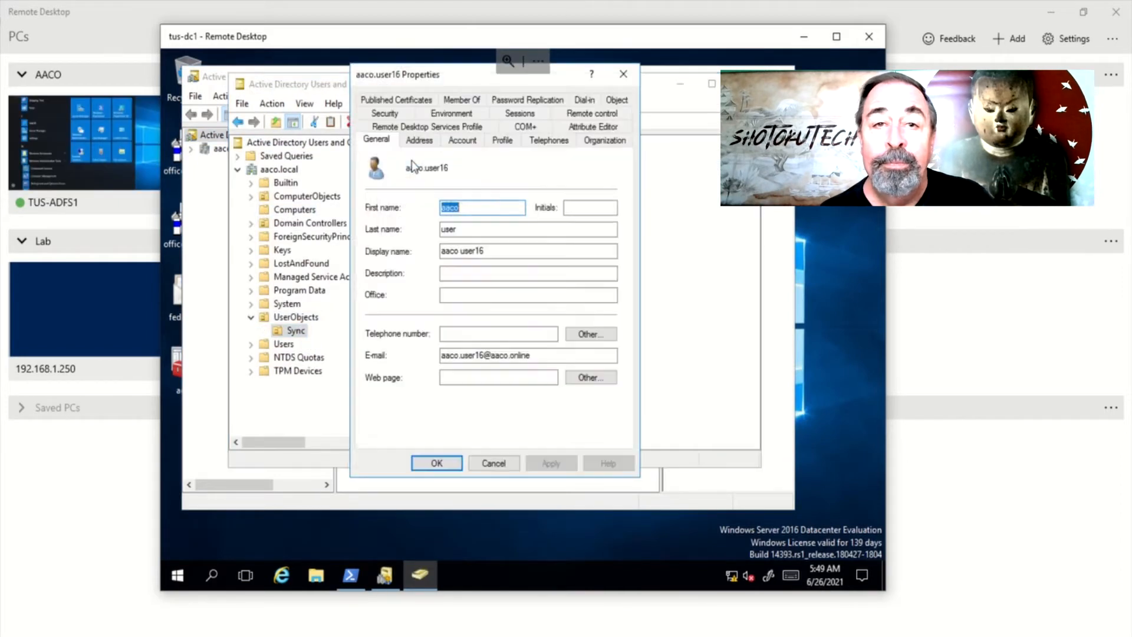
{"action": "left_click", "coordinate": [462, 141]}
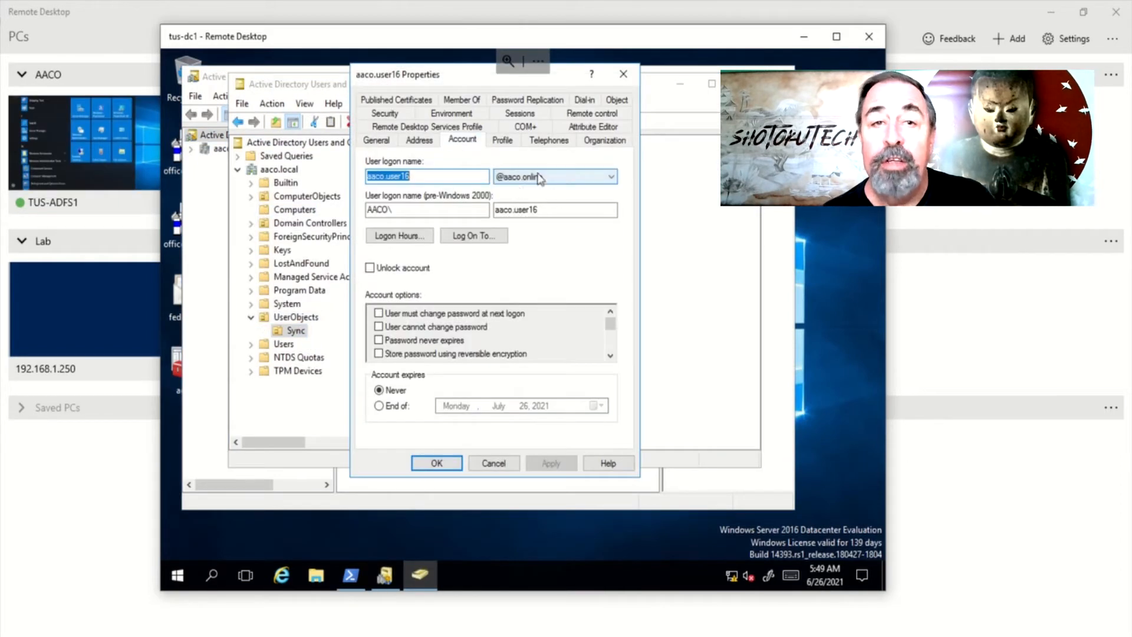
Refresh the UPN suffixes and allow continuing without matching all suffixes to verified domains
{"action": "left_click", "coordinate": [436, 463]}
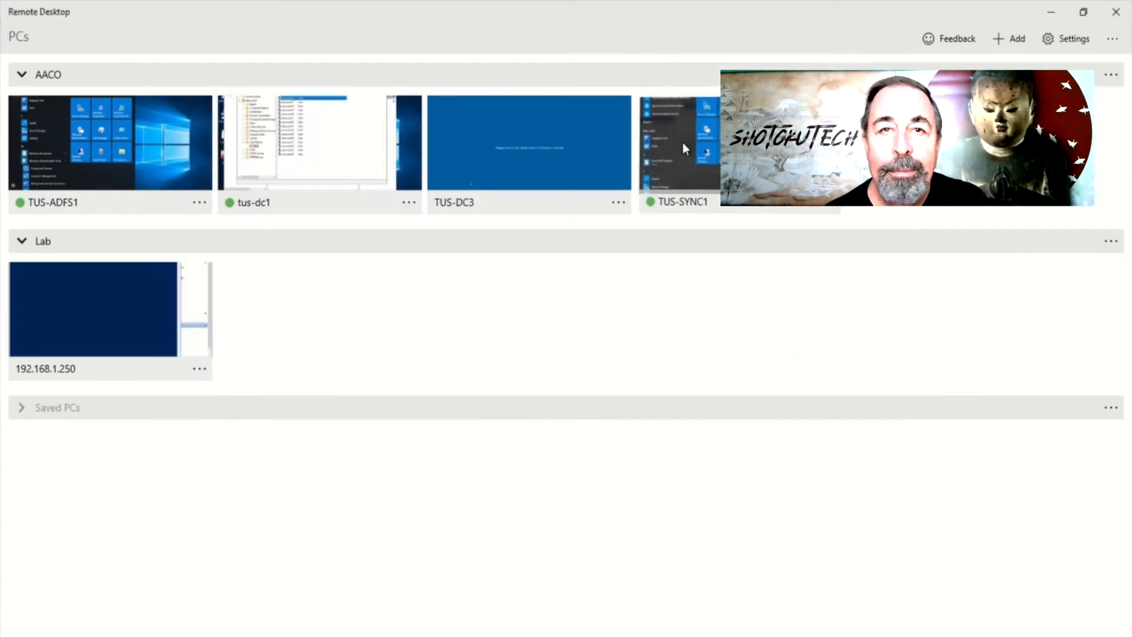
{"action": "left_click", "coordinate": [683, 147]}
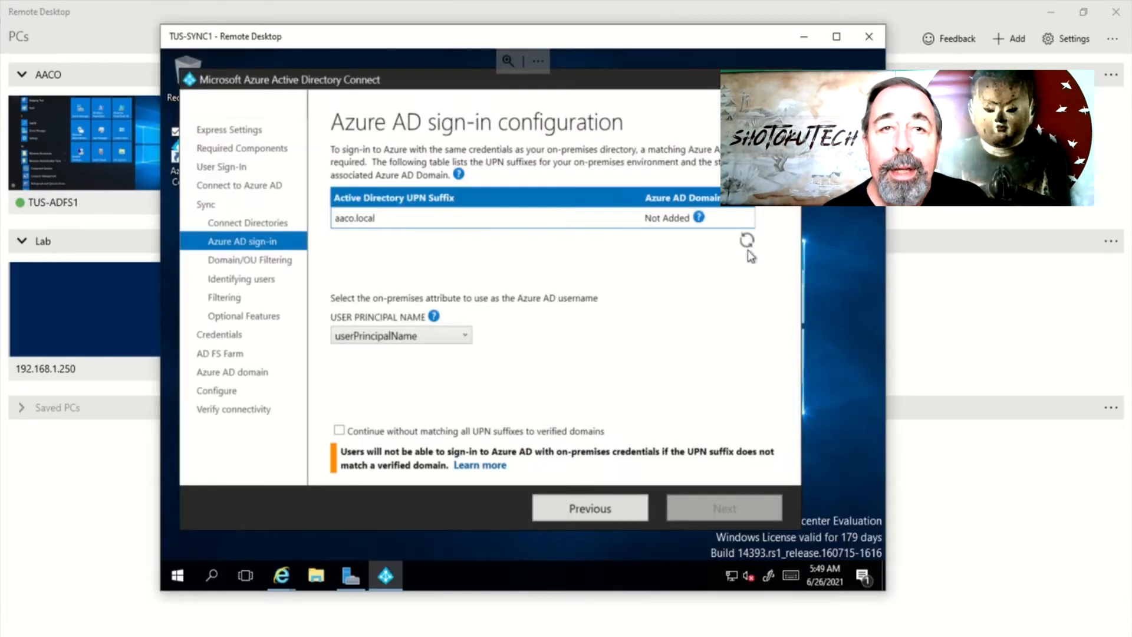
{"action": "left_click", "coordinate": [746, 241]}
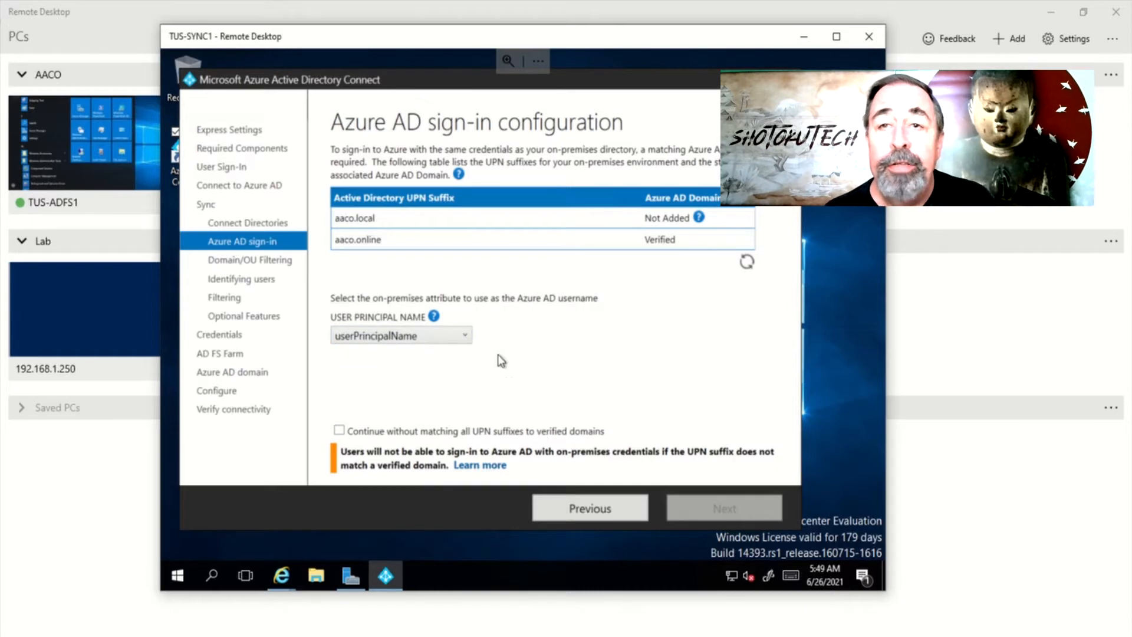
{"action": "left_click", "coordinate": [384, 433]}
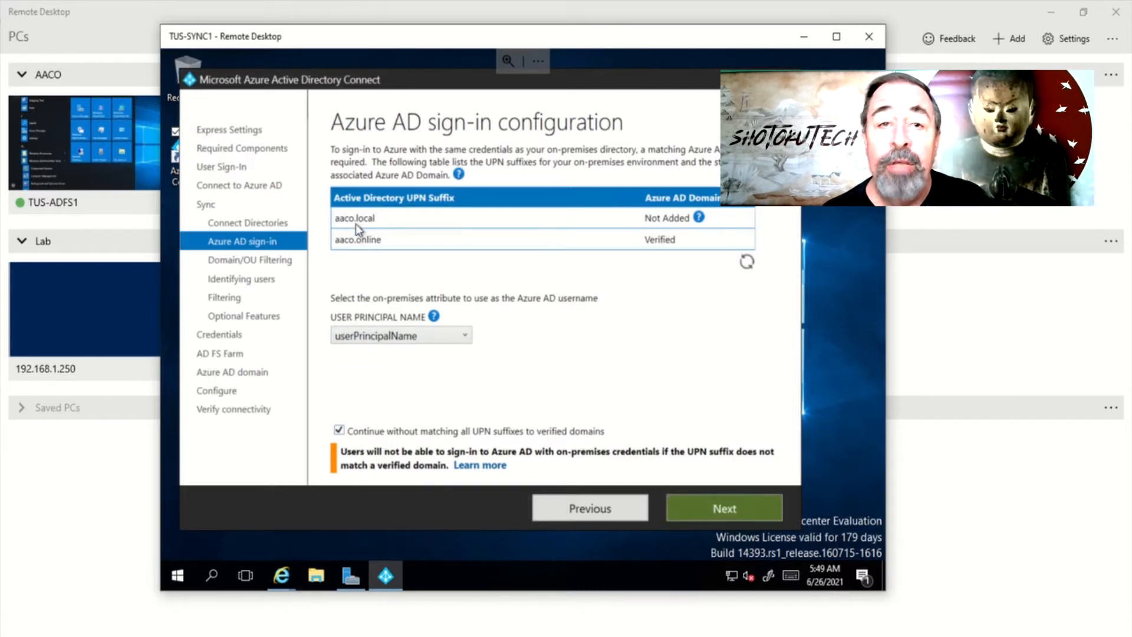
{"action": "left_click", "coordinate": [724, 511]}
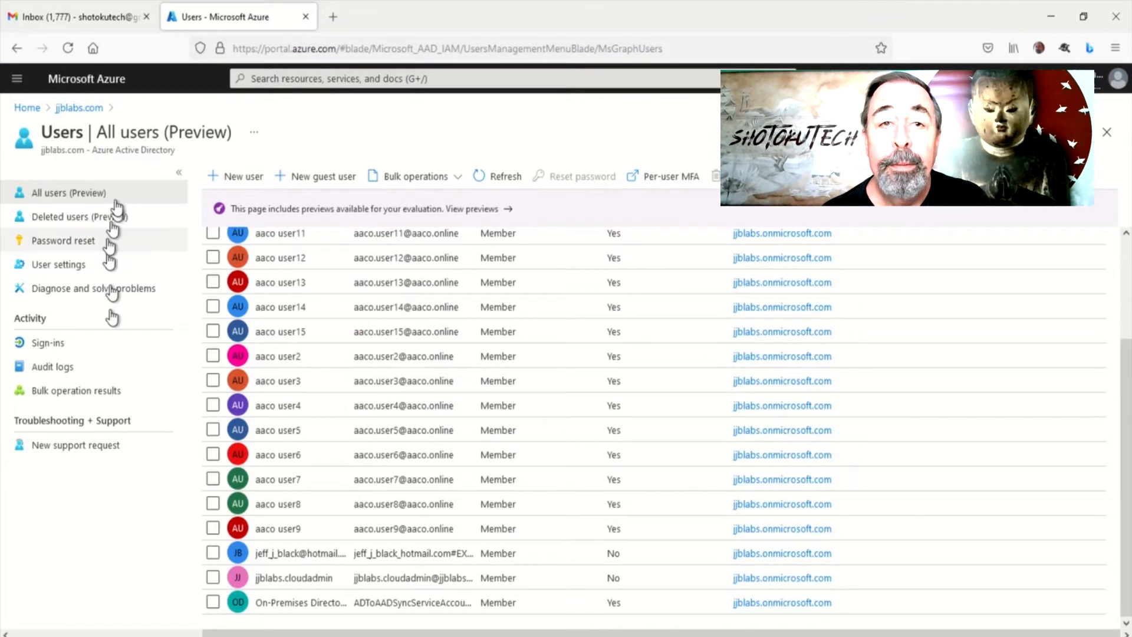
Open Custom domain names under the jjblabs.com directory to check aaco.online is Verified
{"action": "left_click", "coordinate": [77, 112]}
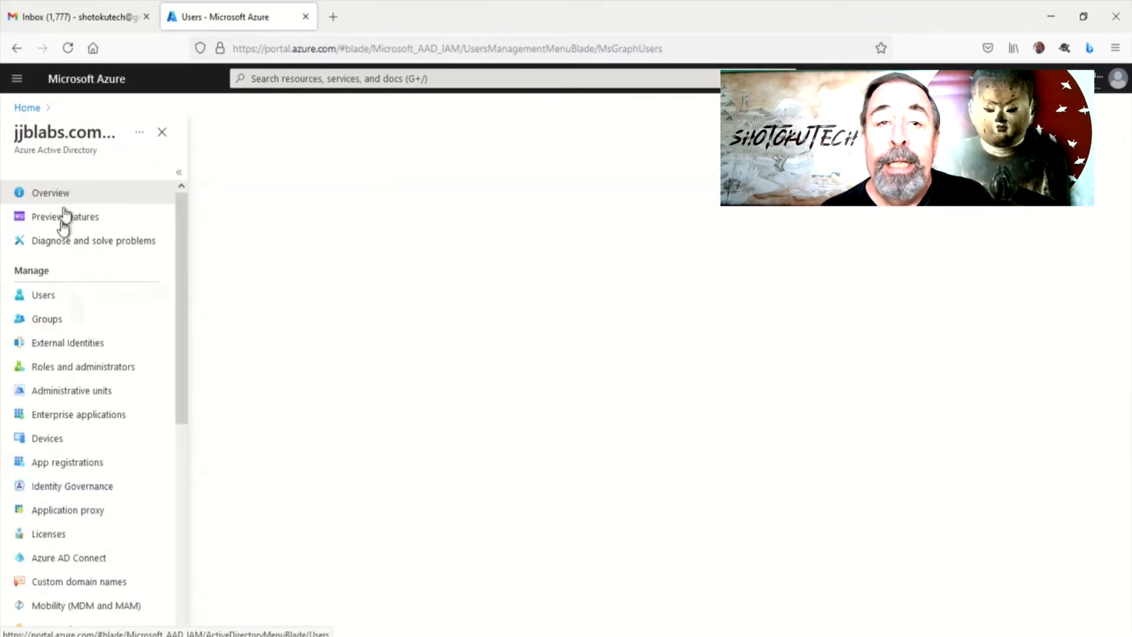
{"action": "left_click", "coordinate": [82, 582]}
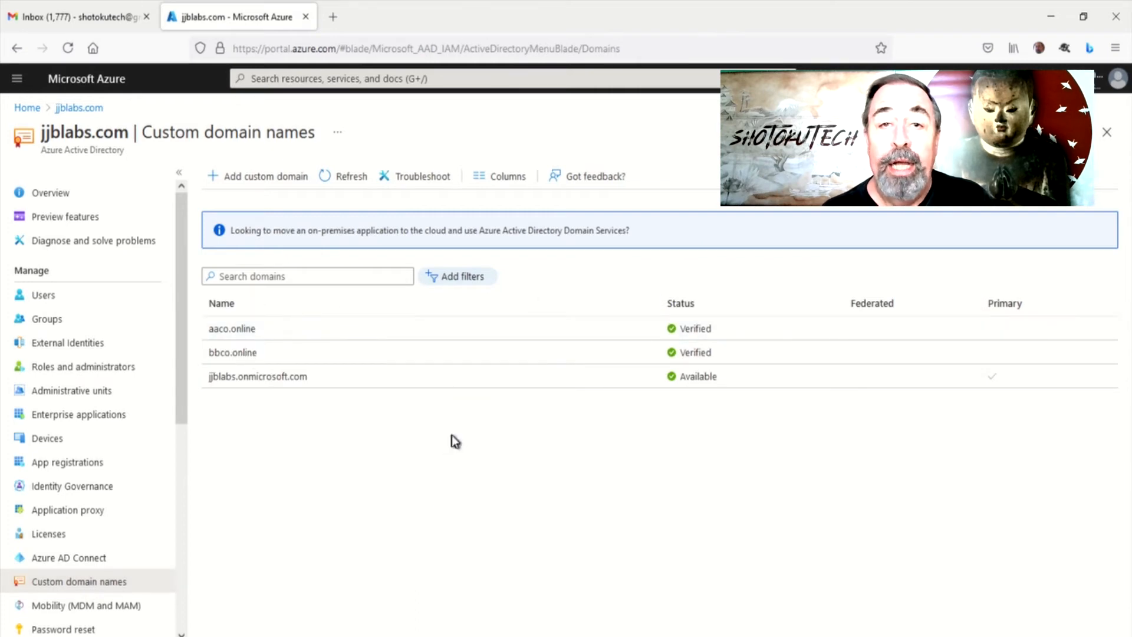
Limit aaco.local synchronization to only the UserObjects\Sync OU
{"action": "left_click", "coordinate": [1051, 24]}
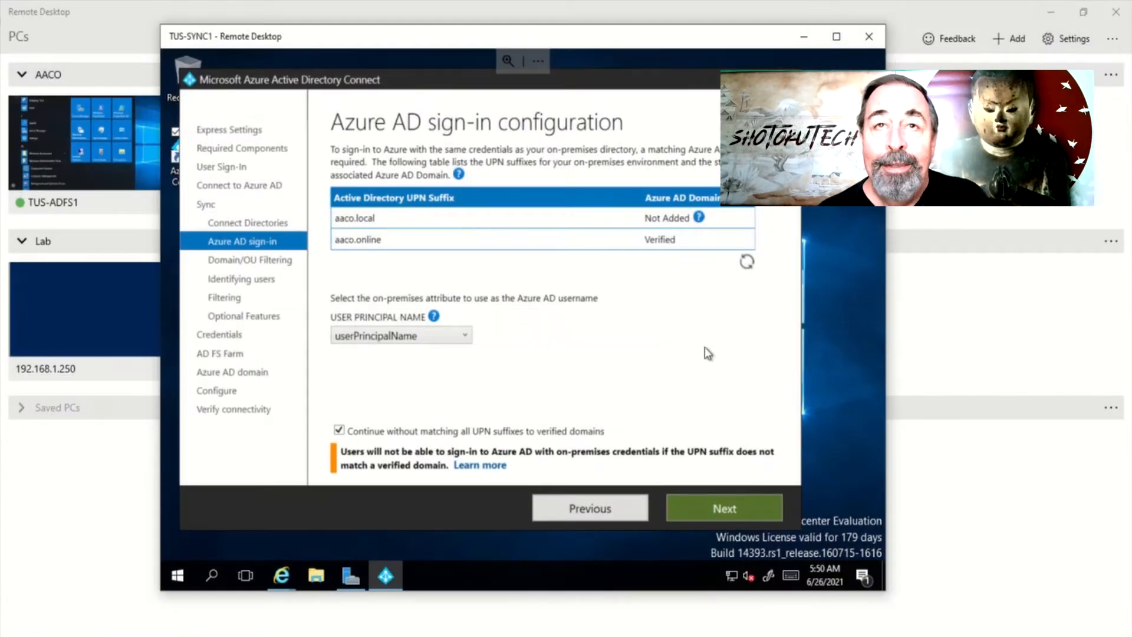
{"action": "left_click", "coordinate": [713, 505]}
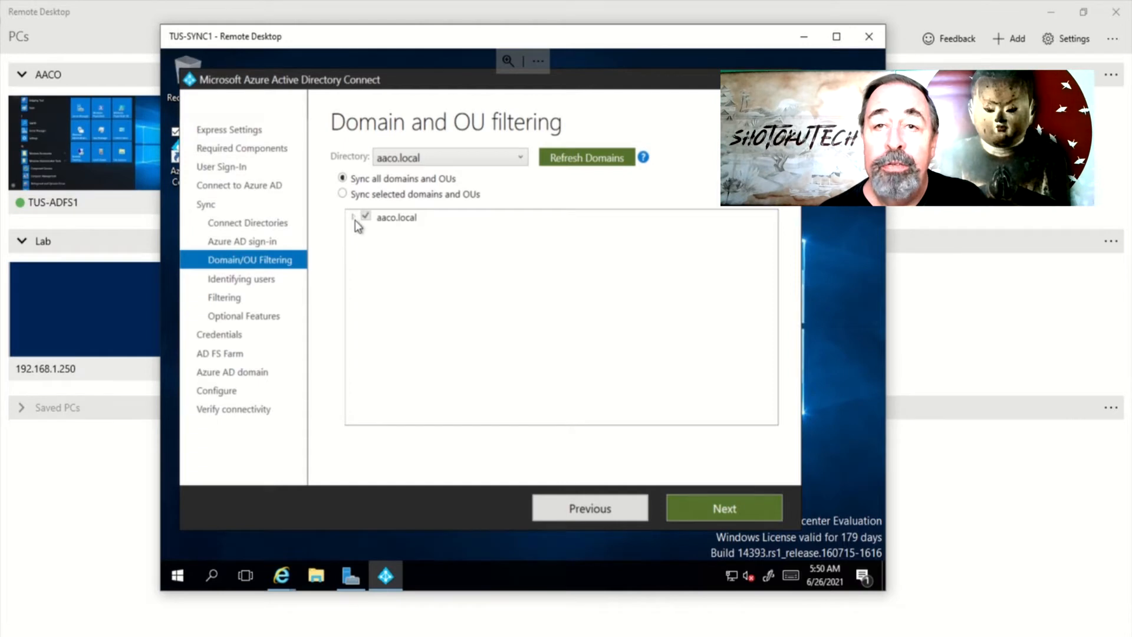
{"action": "left_click", "coordinate": [362, 198]}
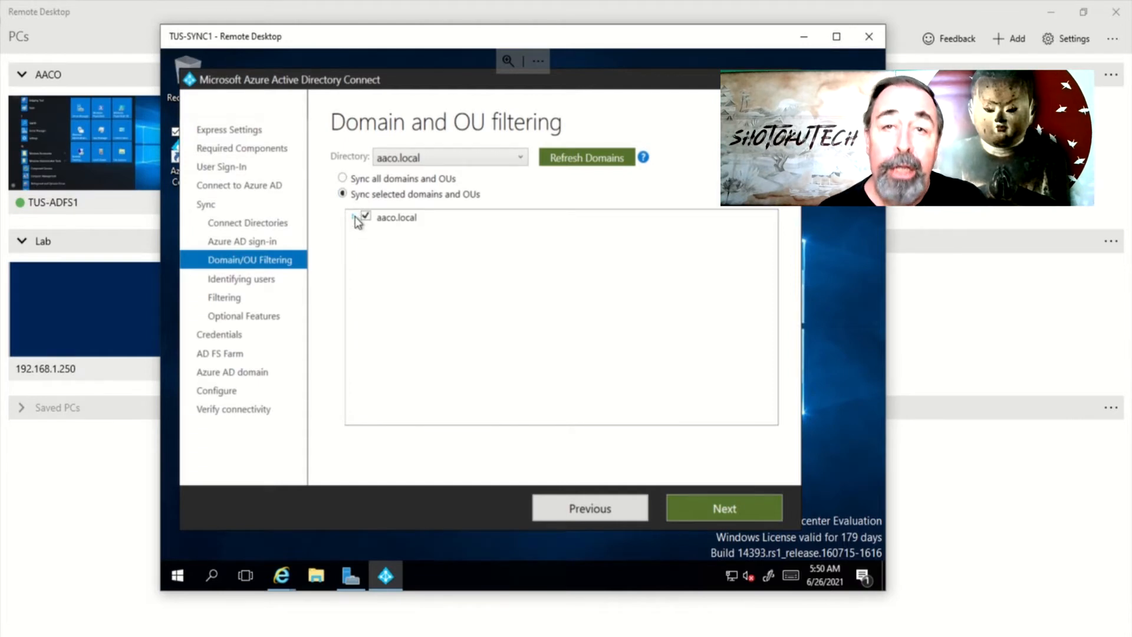
{"action": "left_click", "coordinate": [366, 217]}
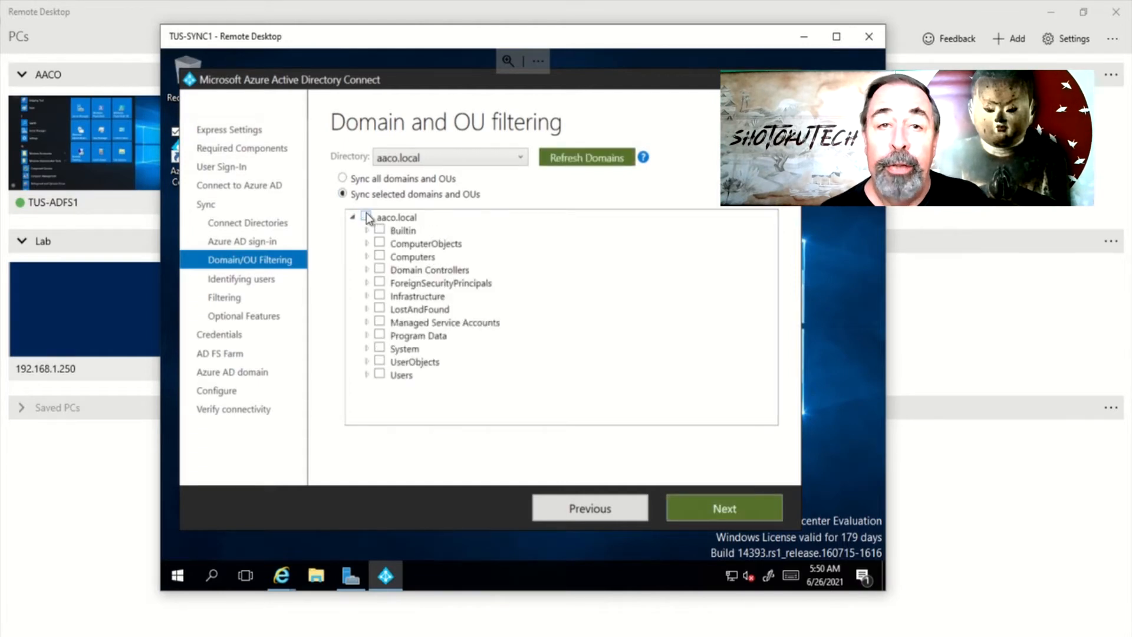
{"action": "left_click", "coordinate": [367, 360]}
{"action": "left_click", "coordinate": [393, 374]}
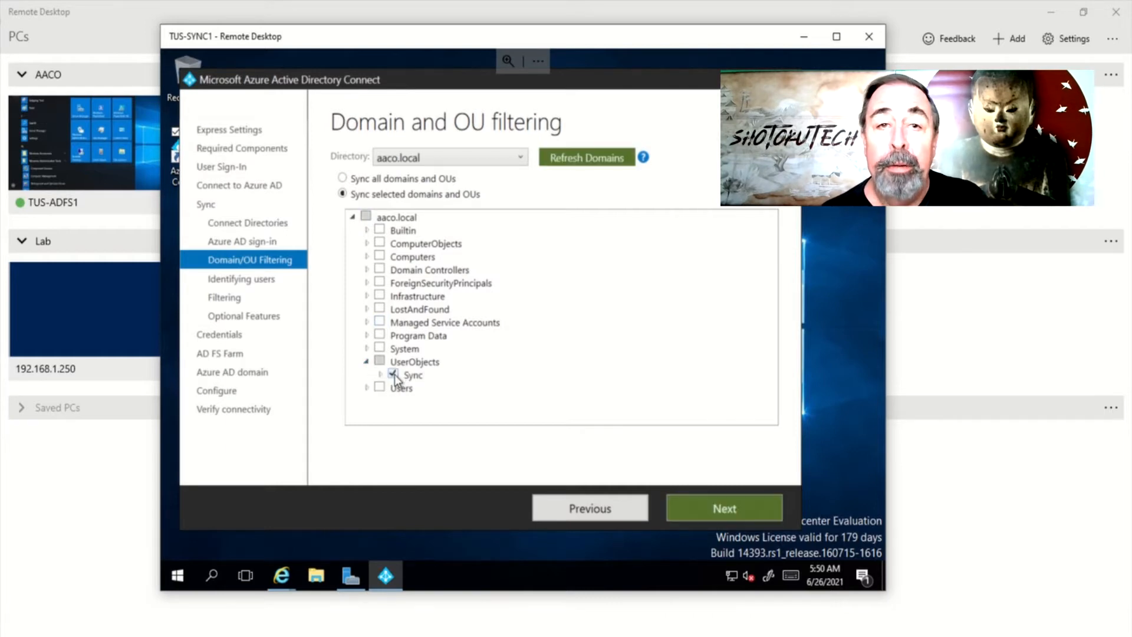
{"action": "left_click", "coordinate": [698, 506]}
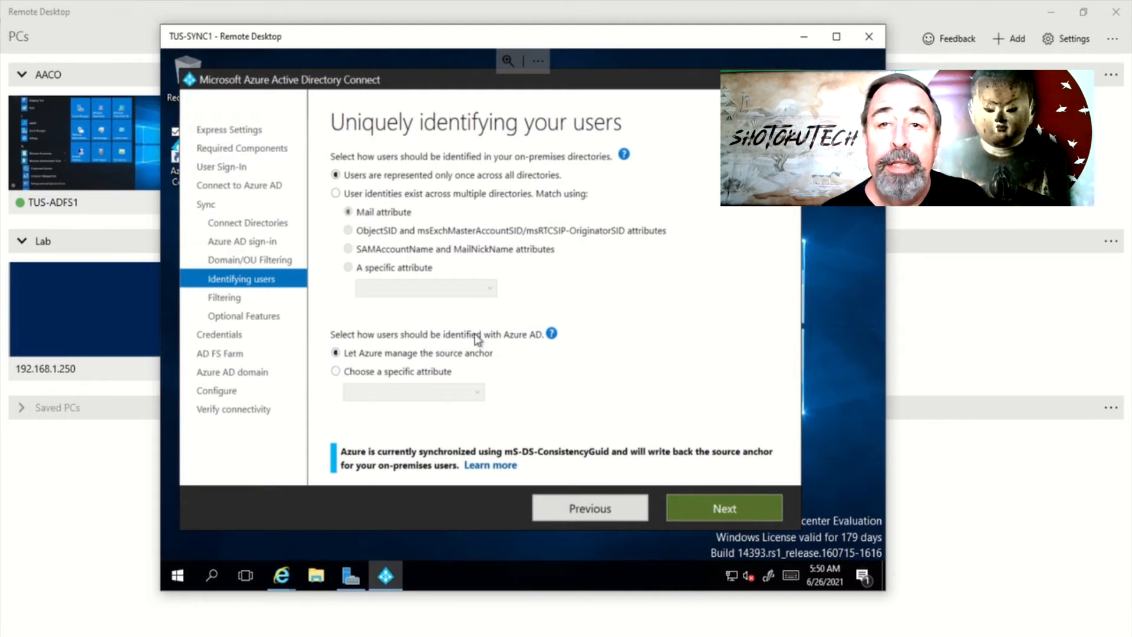
Keep the default user matching, sync filtering and optional features
{"action": "mouse_move", "coordinate": [552, 334]}
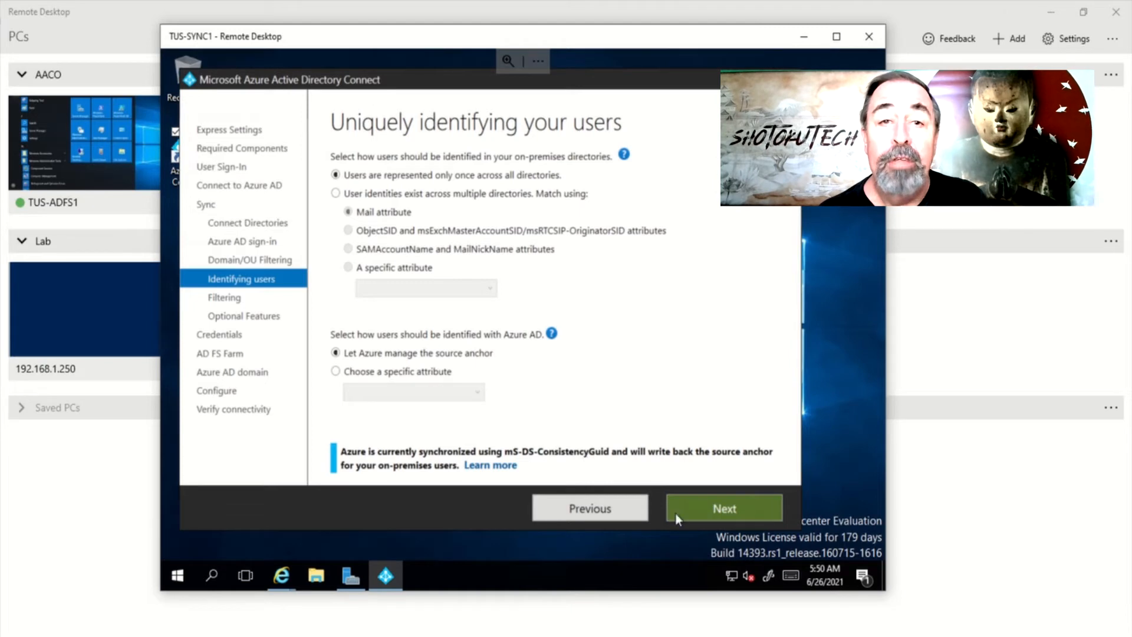
{"action": "left_click", "coordinate": [717, 508]}
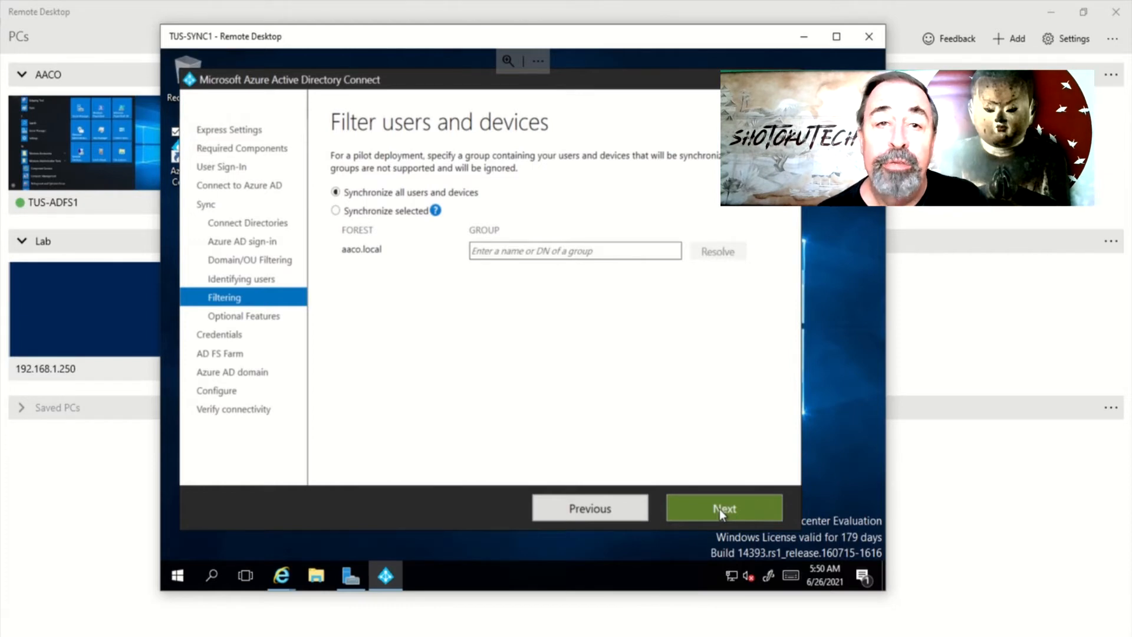
{"action": "left_click", "coordinate": [719, 508]}
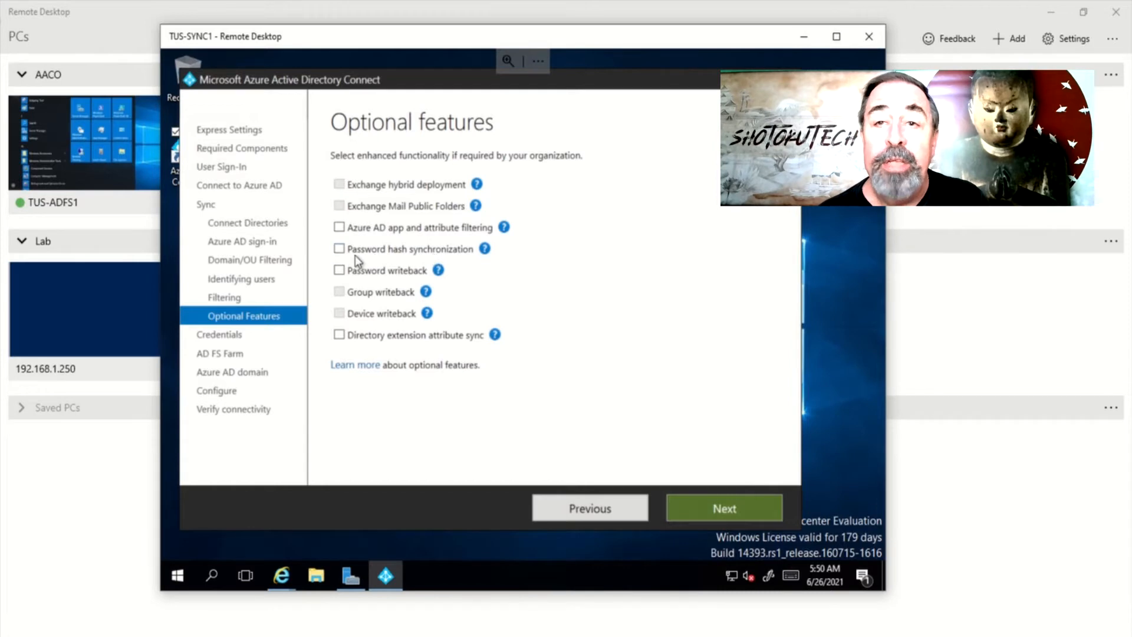
{"action": "mouse_move", "coordinate": [492, 243]}
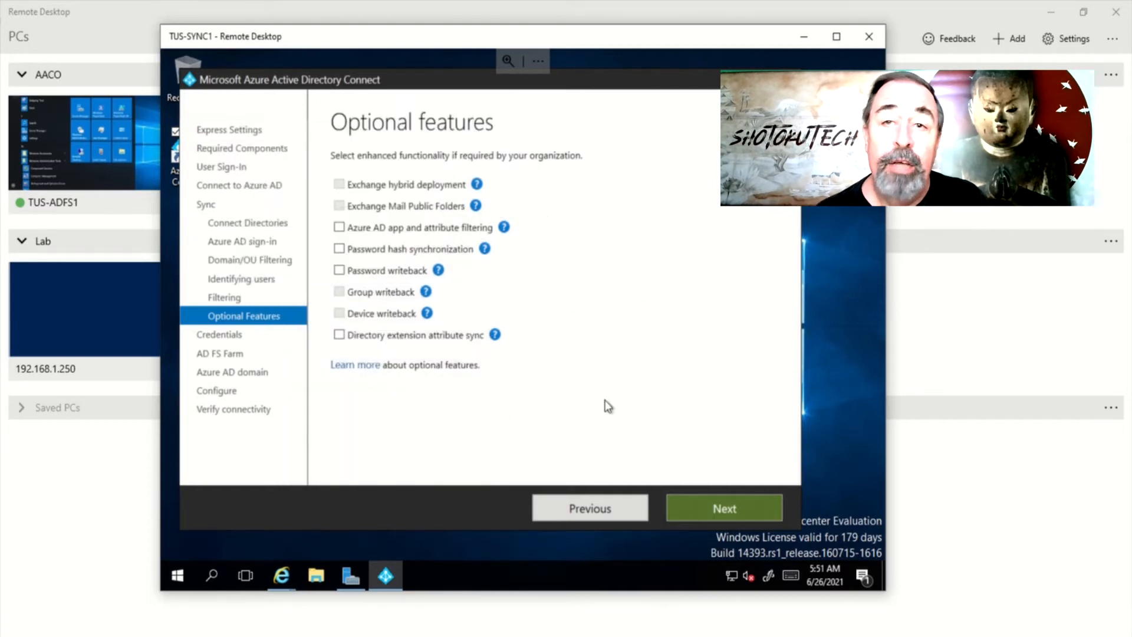
{"action": "left_click", "coordinate": [708, 507]}
Supply the AACO.LOCAL\administrator domain credentials with their password for validation
{"action": "type", "text": "AACO."}
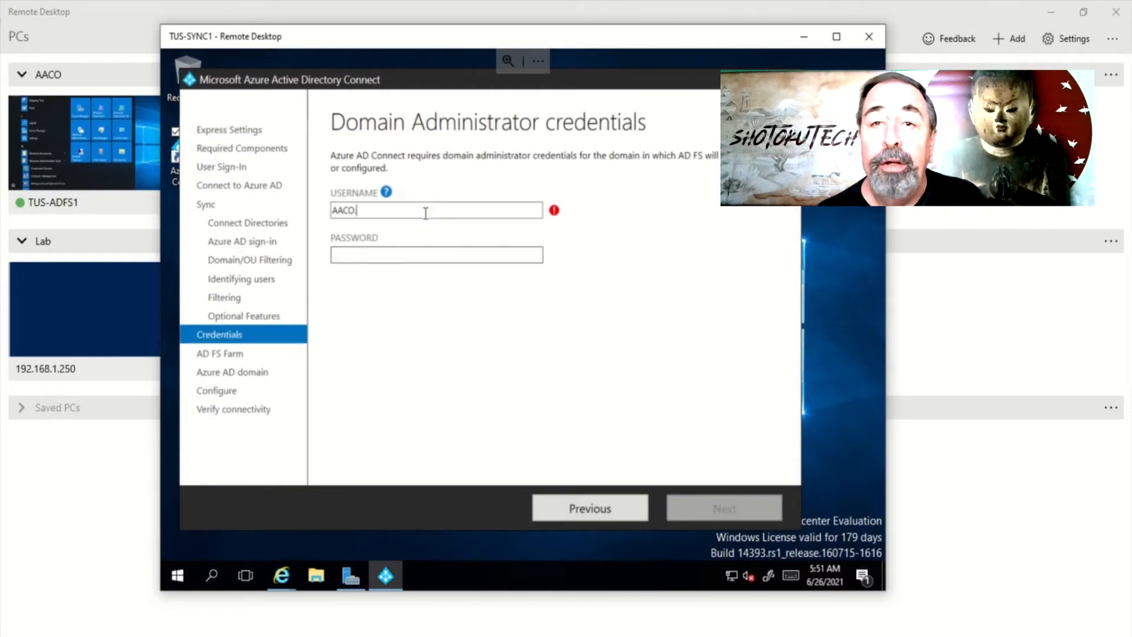
{"action": "type", "text": "LOCAL\\administrator"}
{"action": "key", "text": "Tab"}
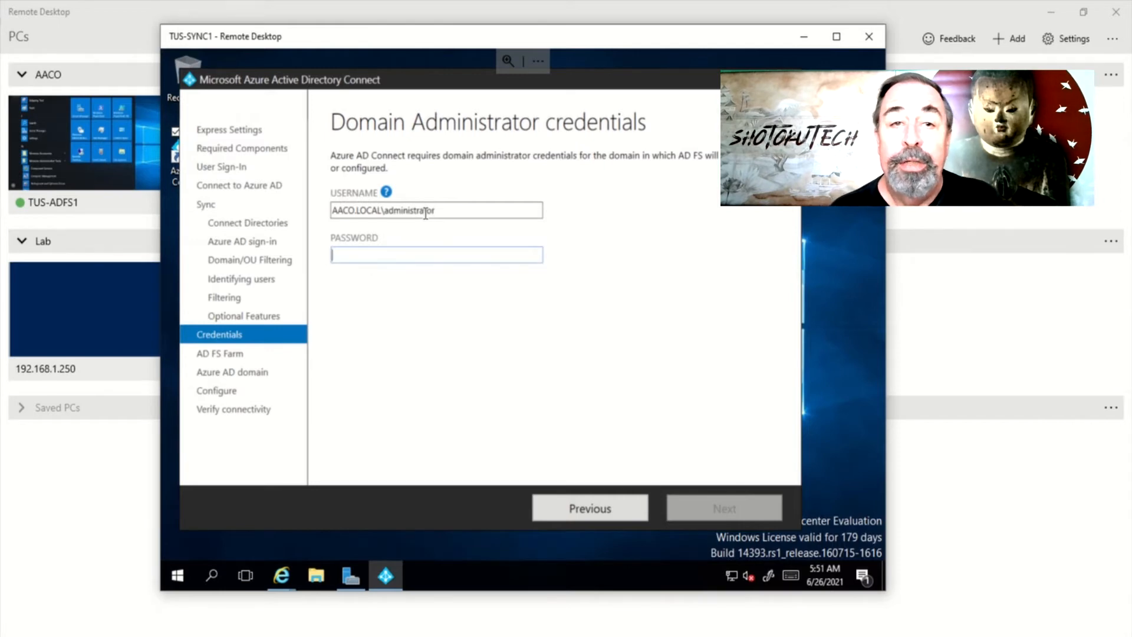
{"action": "type", "text": "•••••••••••••"}
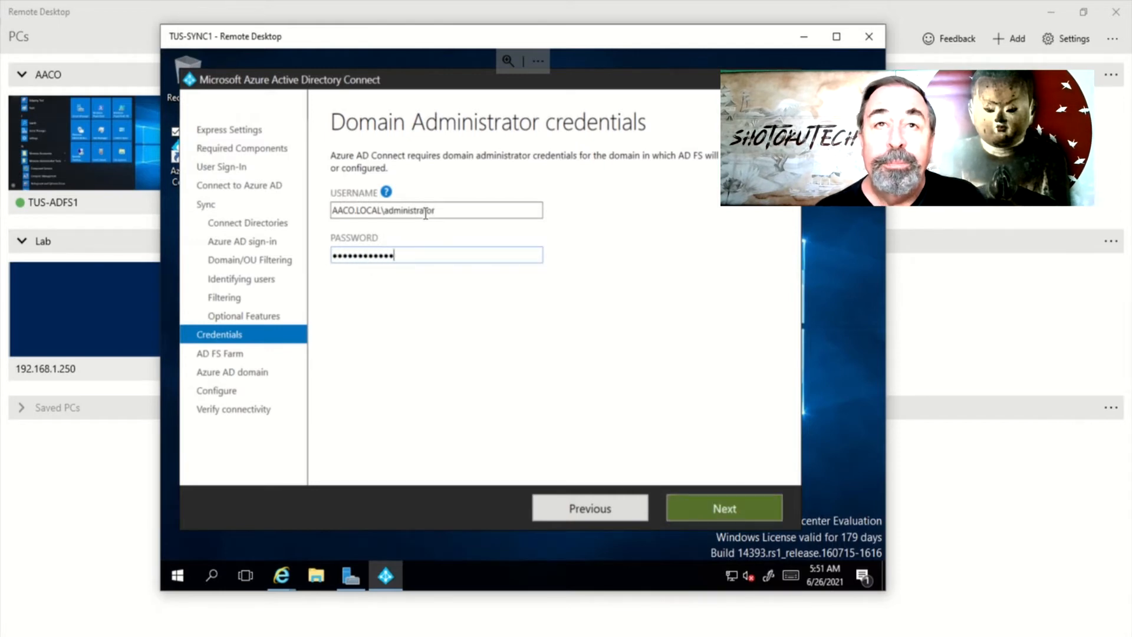
{"action": "left_click", "coordinate": [738, 506]}
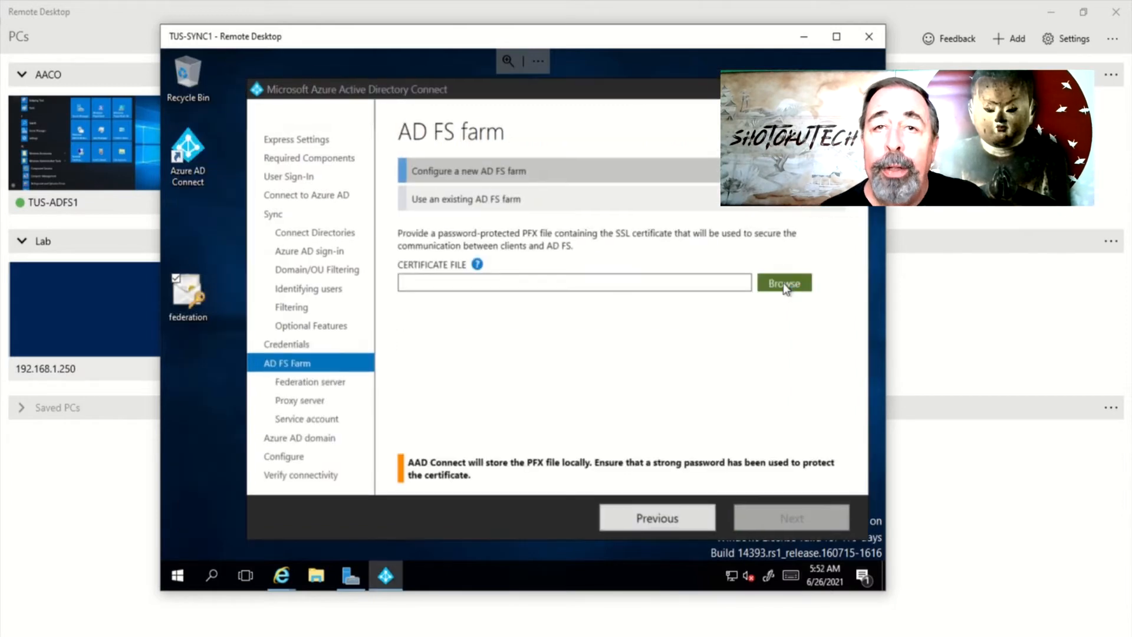
Load federation.pfx with its password as the AD FS SSL certificate
{"action": "left_click", "coordinate": [783, 281]}
{"action": "left_click", "coordinate": [417, 186]}
{"action": "left_click", "coordinate": [560, 412]}
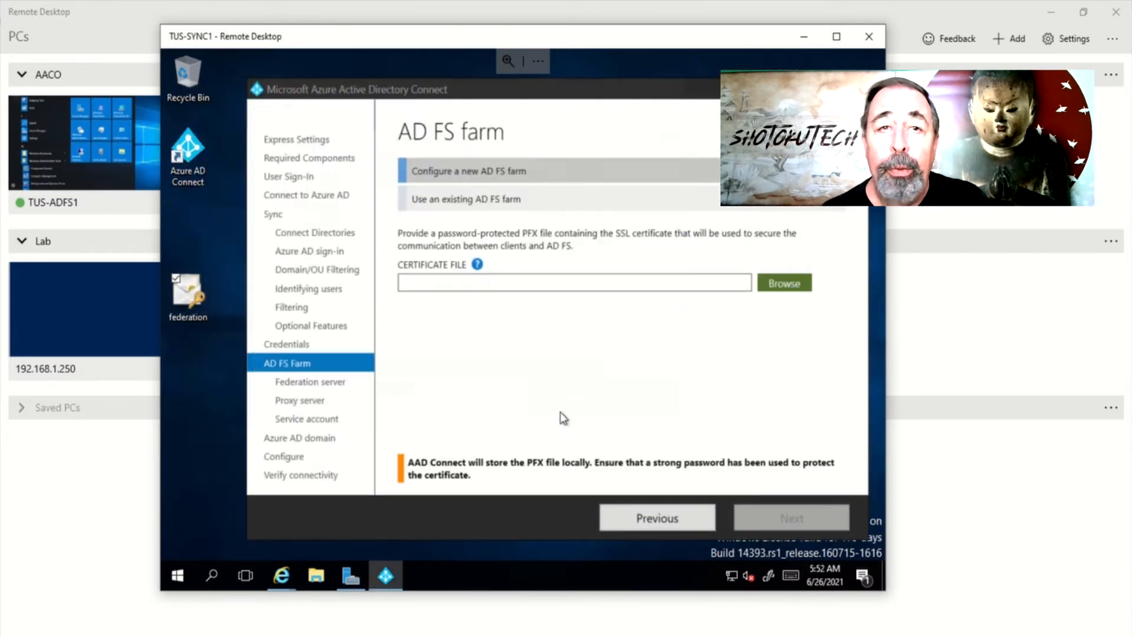
{"action": "type", "text": "***********"}
{"action": "left_click", "coordinate": [531, 397]}
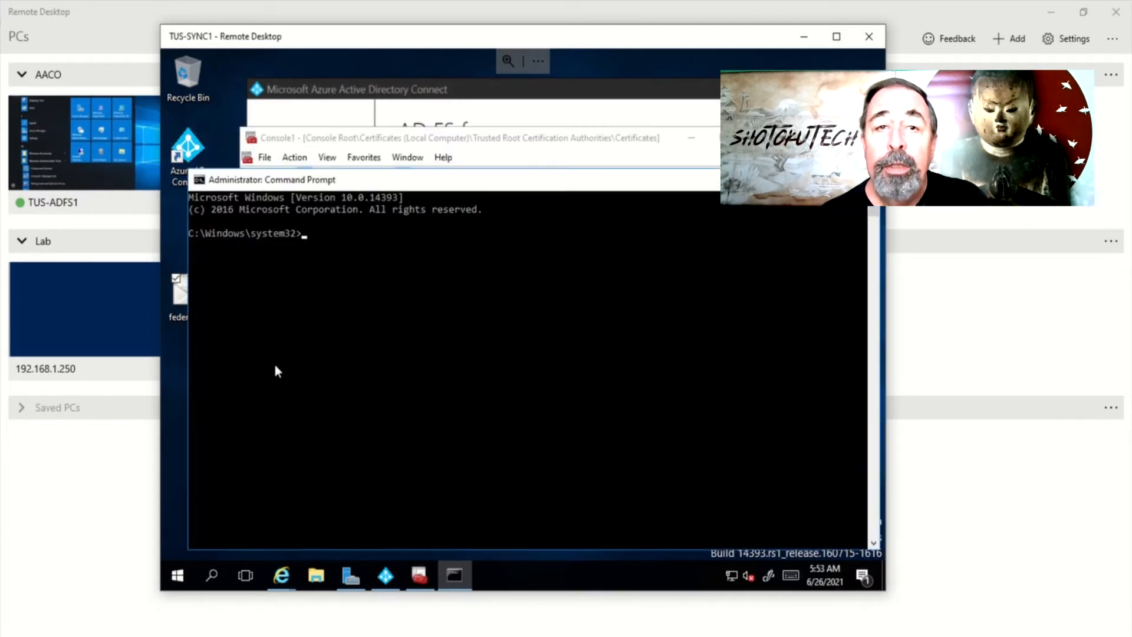
Run gpupdate /force and confirm federation.aaco.local is in Trusted Root certificates
{"action": "left_click", "coordinate": [288, 357]}
{"action": "type", "text": "gpupdate /"}
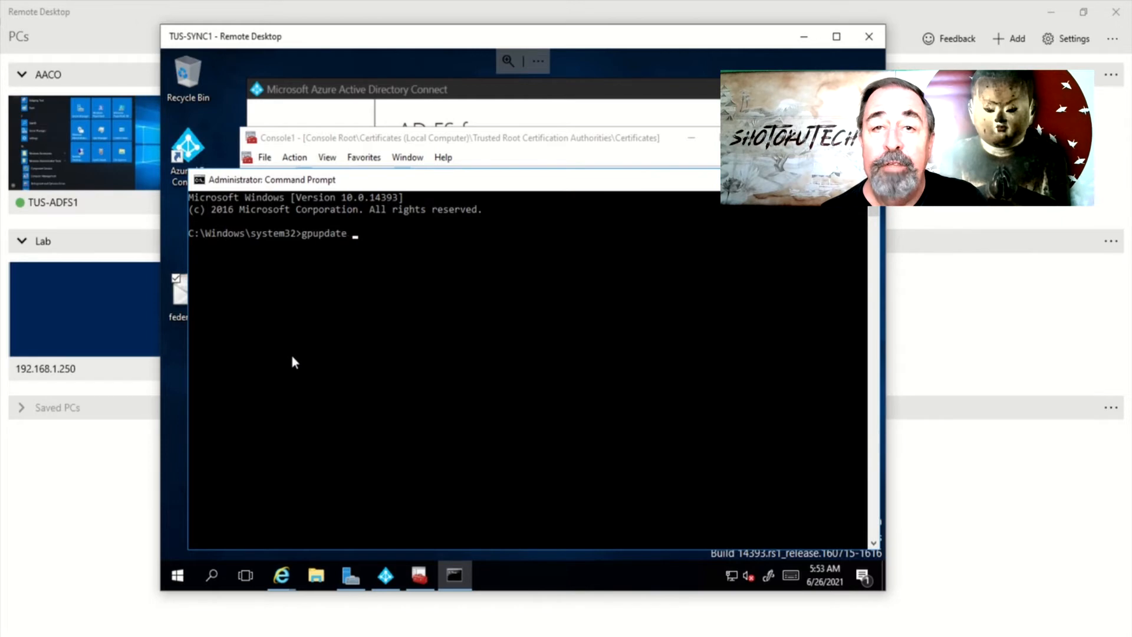
{"action": "type", "text": "force"}
{"action": "key", "text": "Return"}
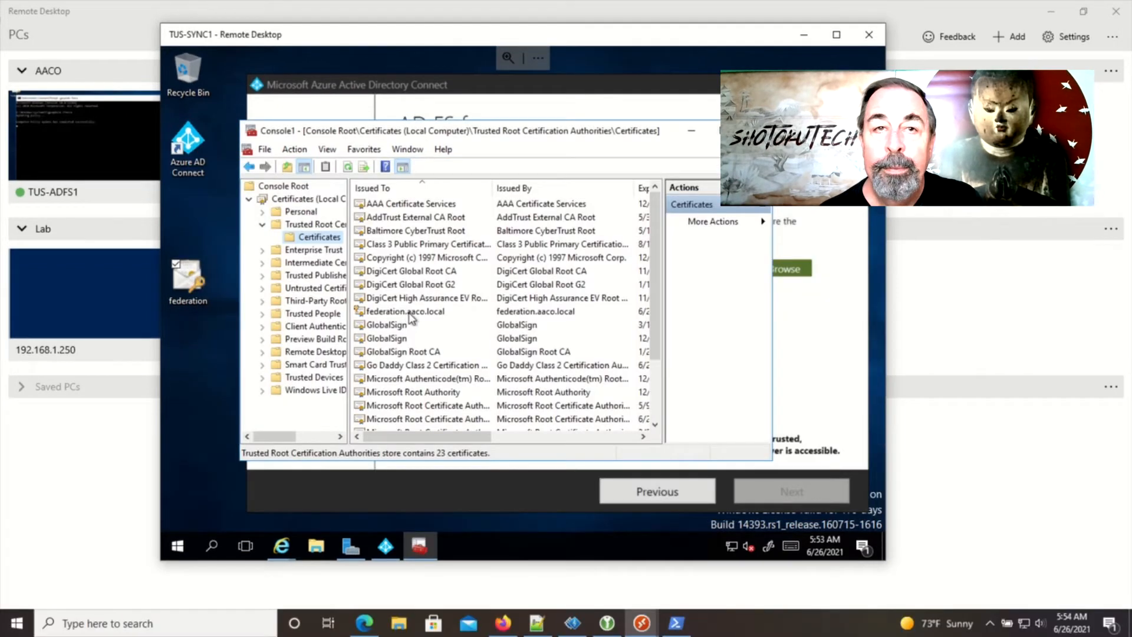
{"action": "left_click", "coordinate": [412, 314]}
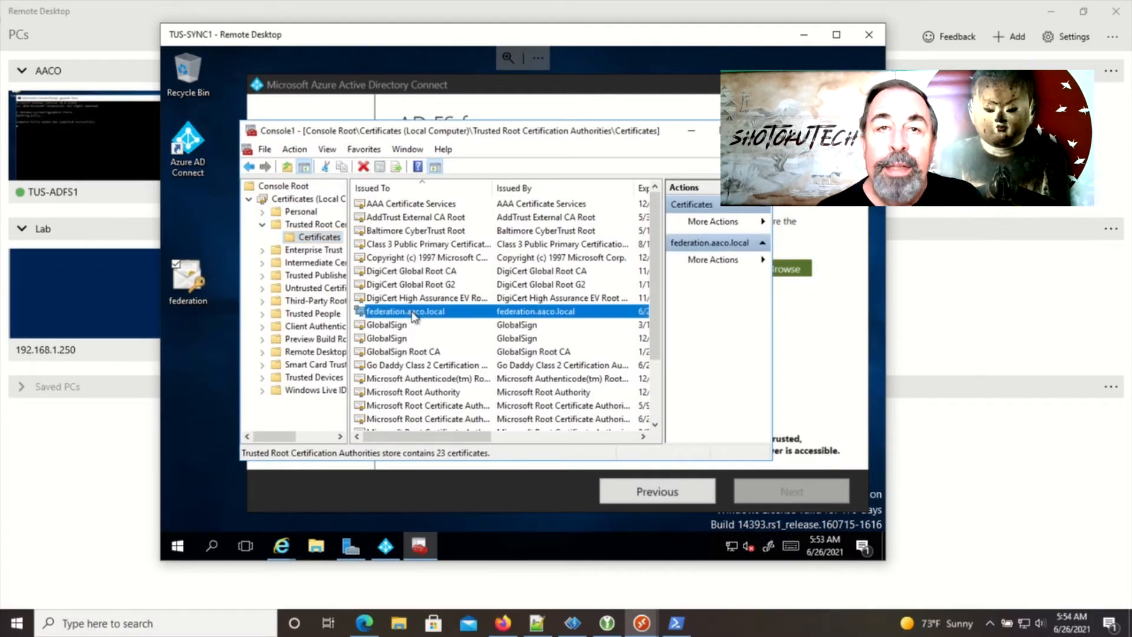
{"action": "left_click", "coordinate": [693, 134]}
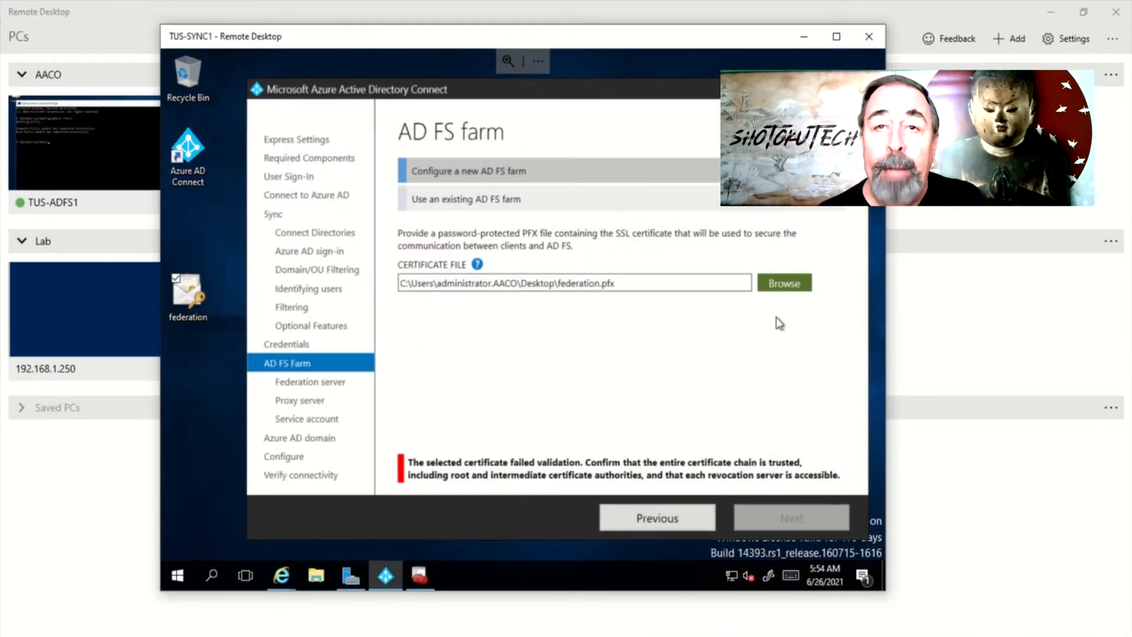
Reload federation.pfx with its password so the wizard accepts it
{"action": "left_click", "coordinate": [782, 286]}
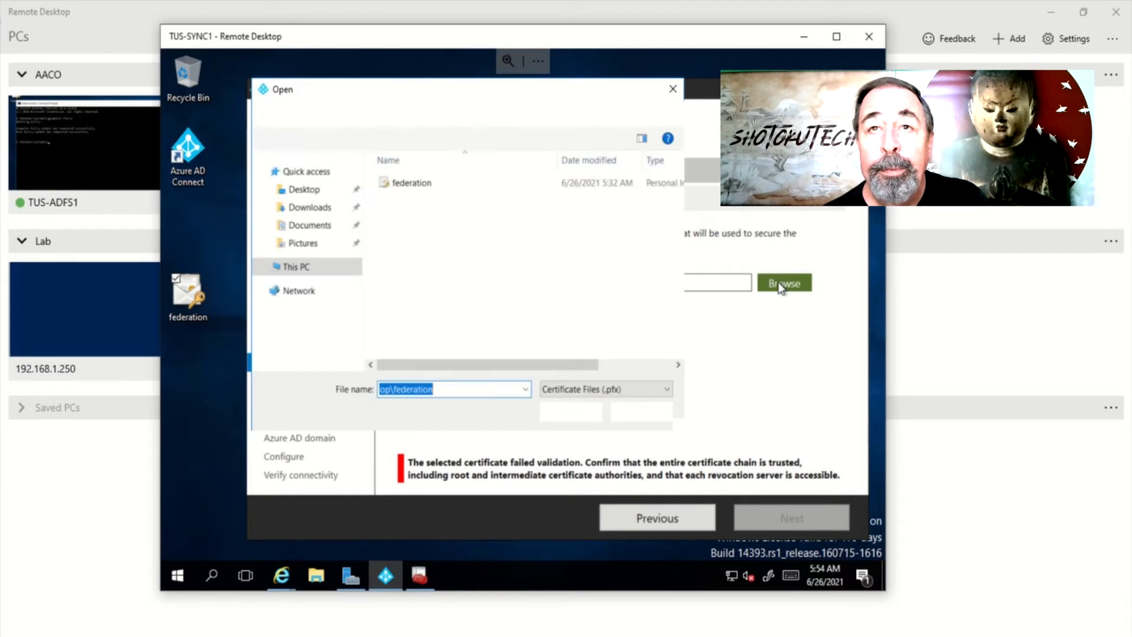
{"action": "left_click", "coordinate": [409, 184]}
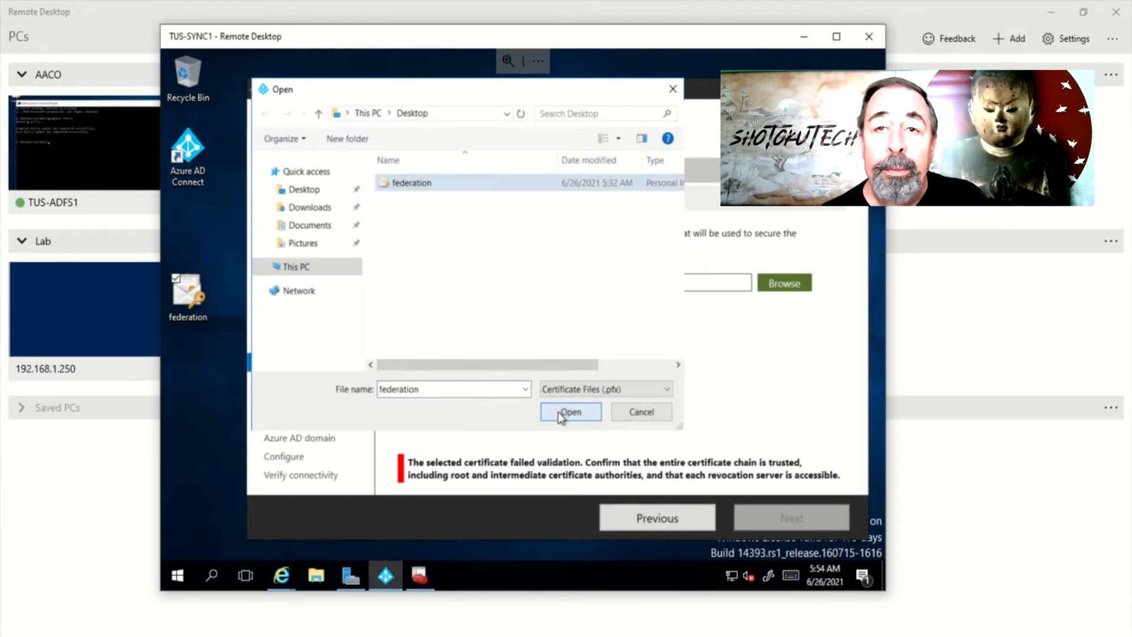
{"action": "left_click", "coordinate": [565, 413]}
{"action": "type", "text": "**********"}
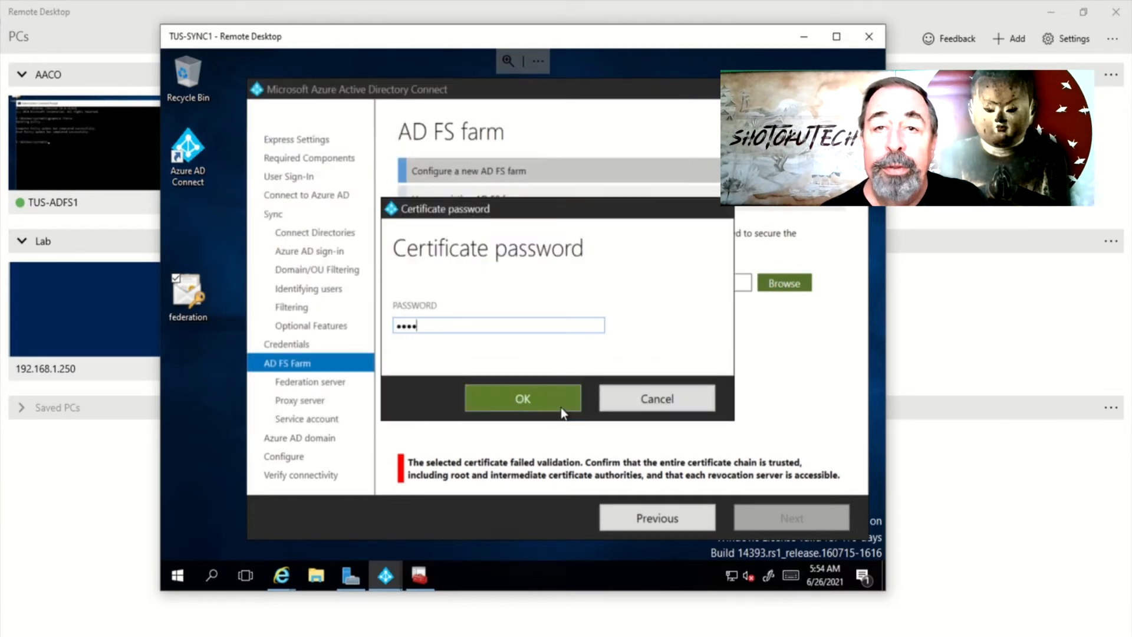
{"action": "left_click", "coordinate": [561, 406]}
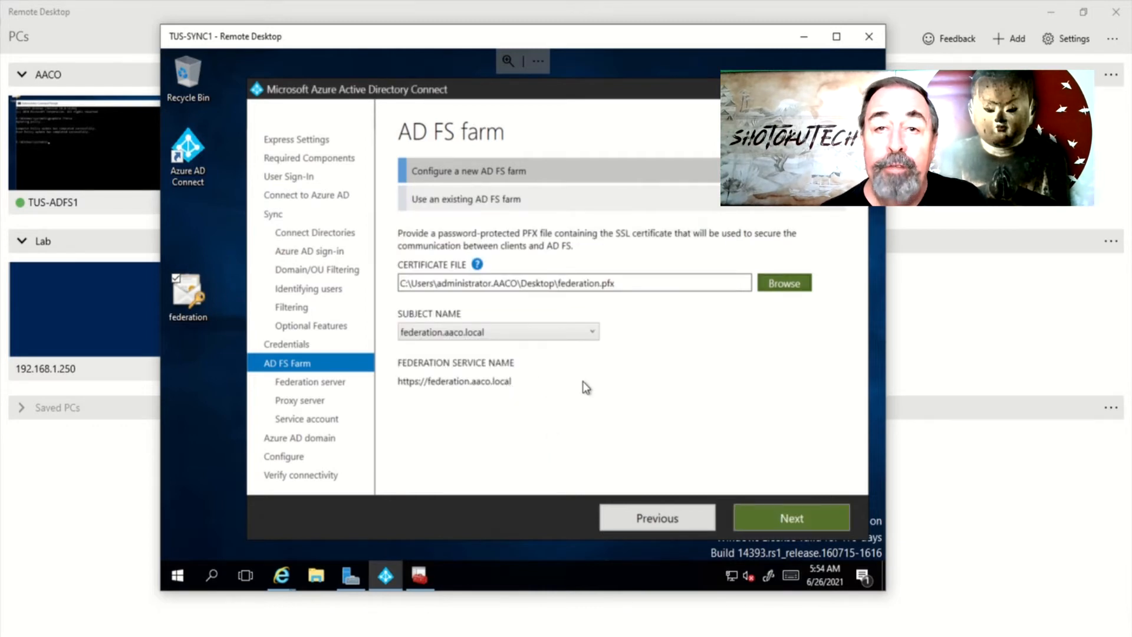
Search for TUS-ADFS1 and select TUS-ADFS1.aaco.local as the federation server
{"action": "left_click", "coordinate": [783, 521]}
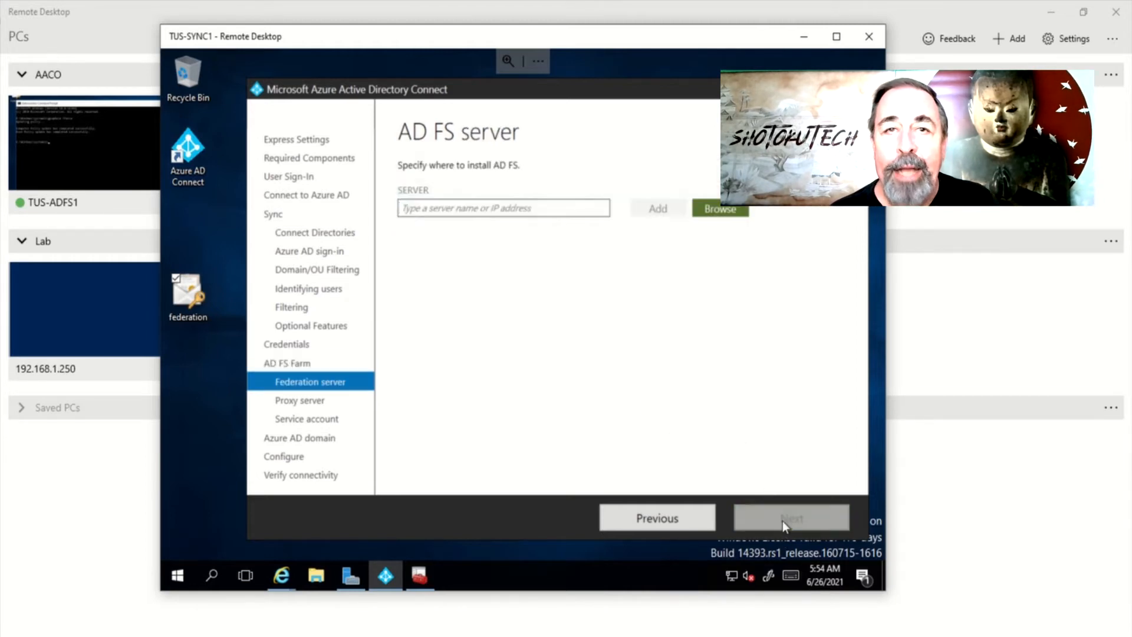
{"action": "left_click", "coordinate": [721, 209]}
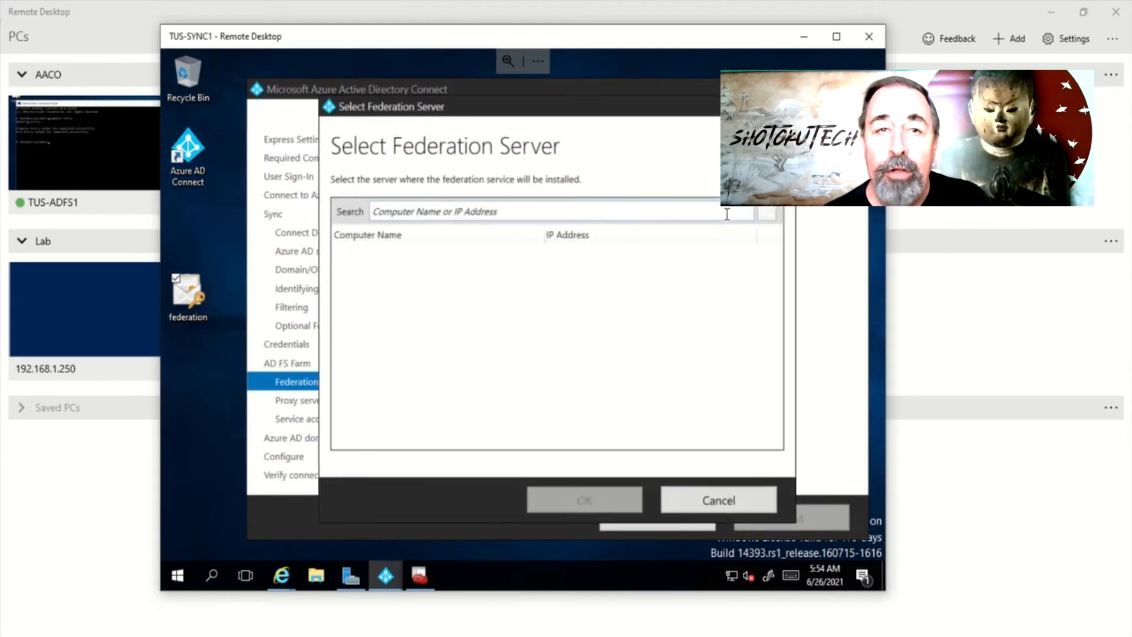
{"action": "left_click", "coordinate": [490, 215]}
{"action": "type", "text": "TUS-ADFS1"}
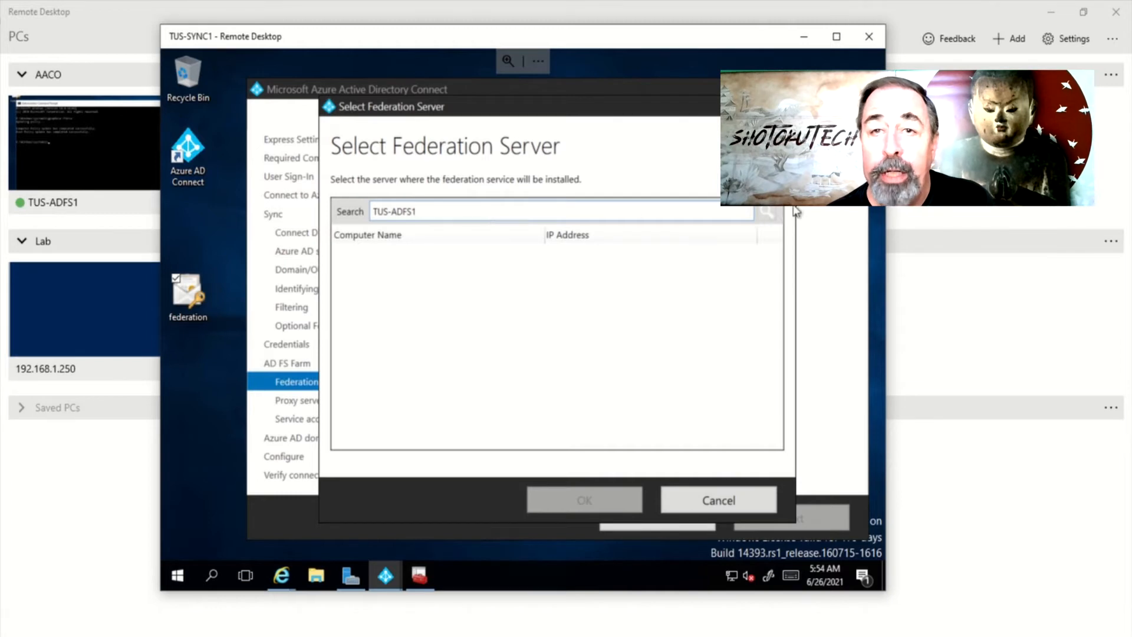
{"action": "left_click", "coordinate": [765, 210]}
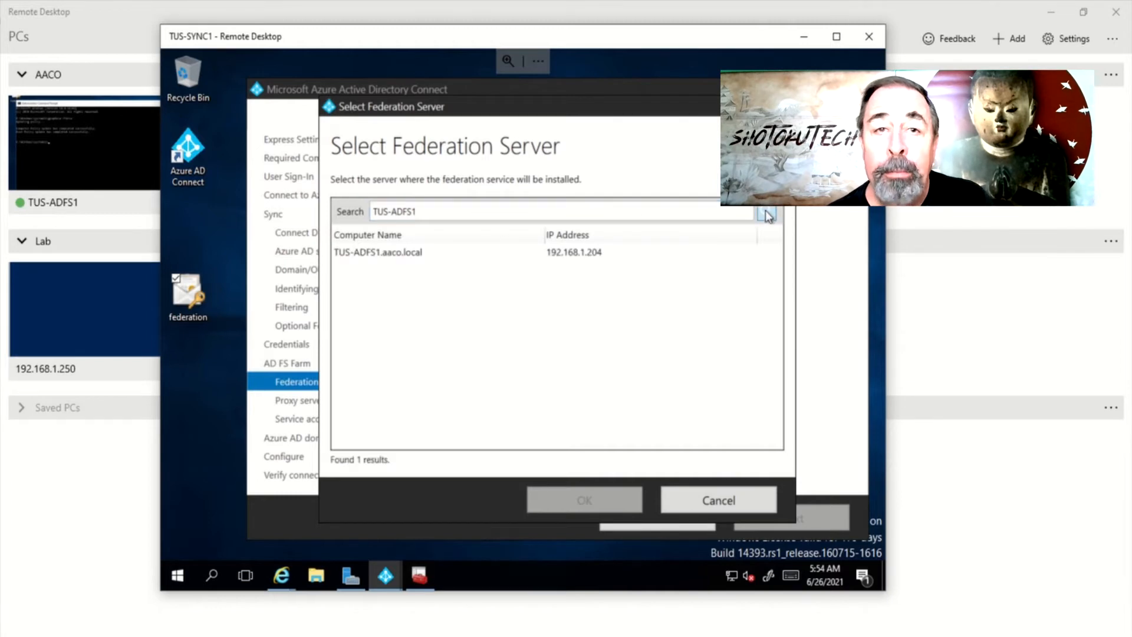
{"action": "left_click", "coordinate": [380, 254]}
{"action": "left_click", "coordinate": [564, 495]}
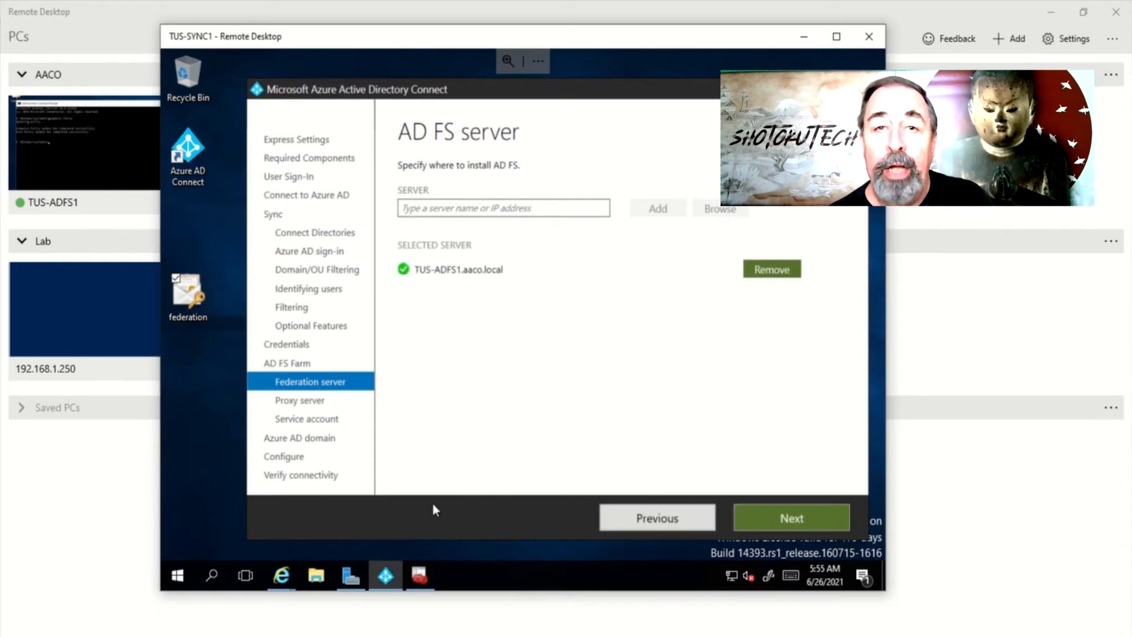
{"action": "left_click", "coordinate": [762, 518]}
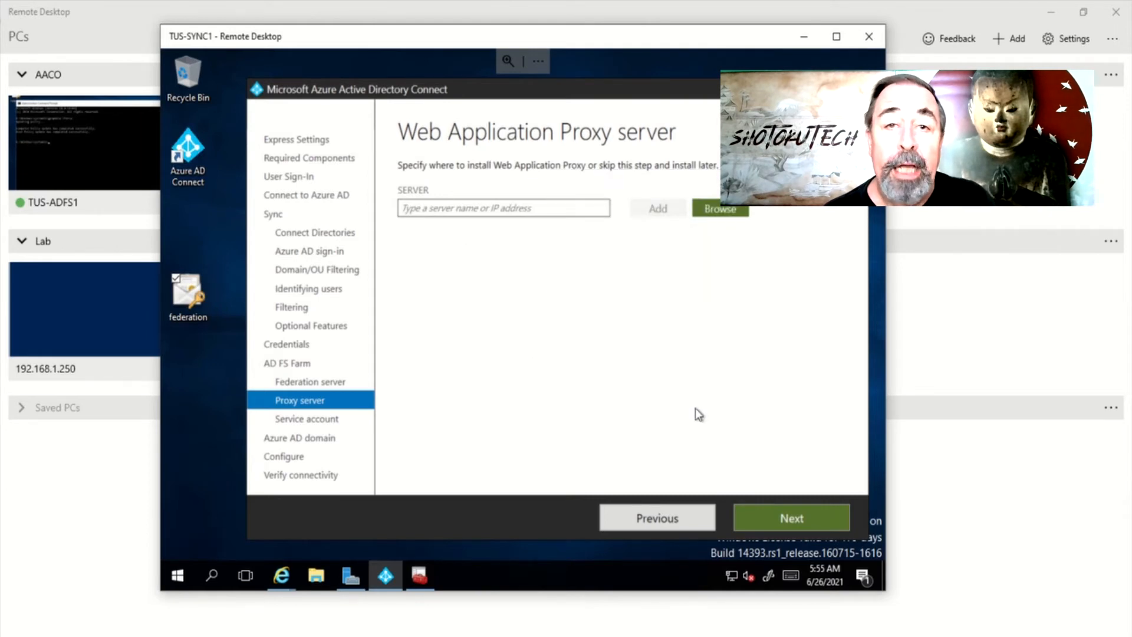
Enter the AACO.LOCAL\administrator credentials with password to create a group Managed Service Account
{"action": "left_click", "coordinate": [797, 518]}
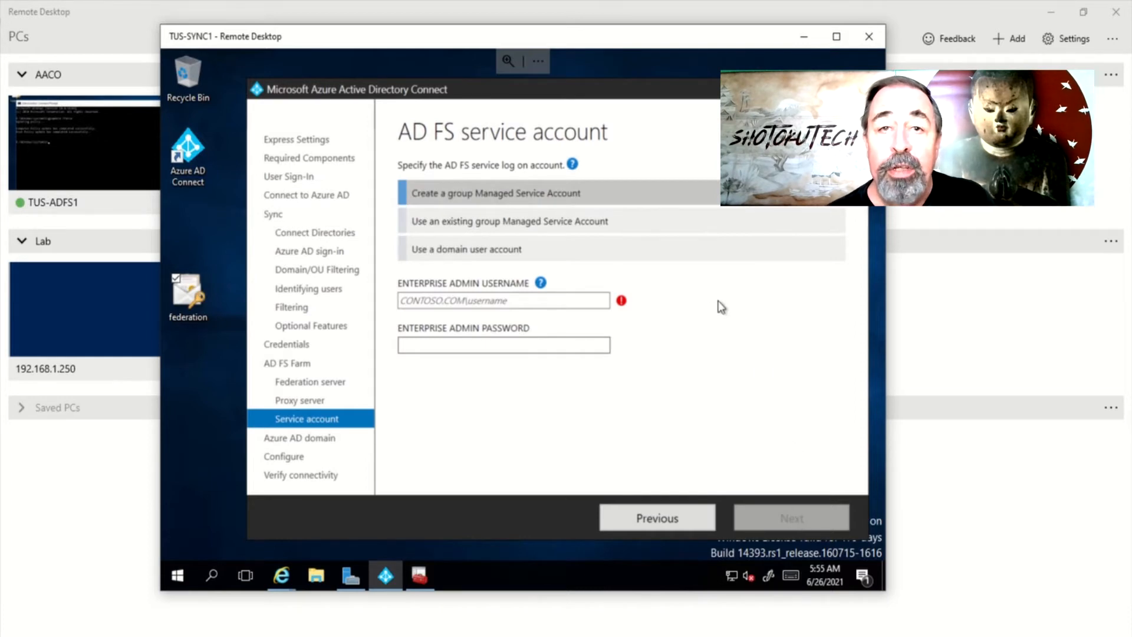
{"action": "left_click", "coordinate": [452, 305]}
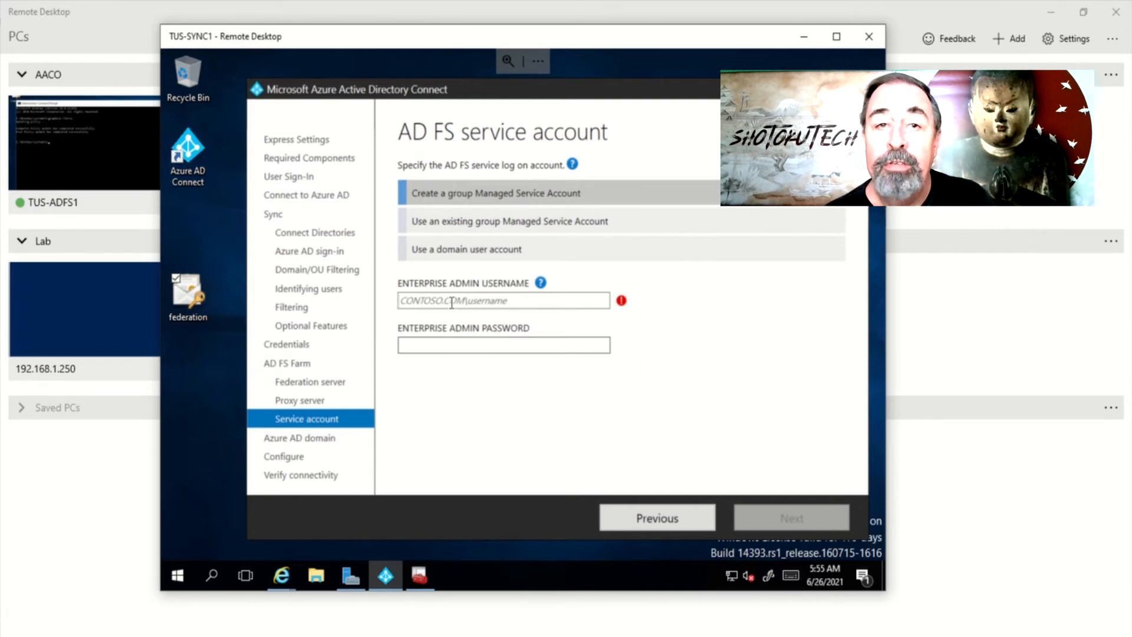
{"action": "type", "text": "aac"}
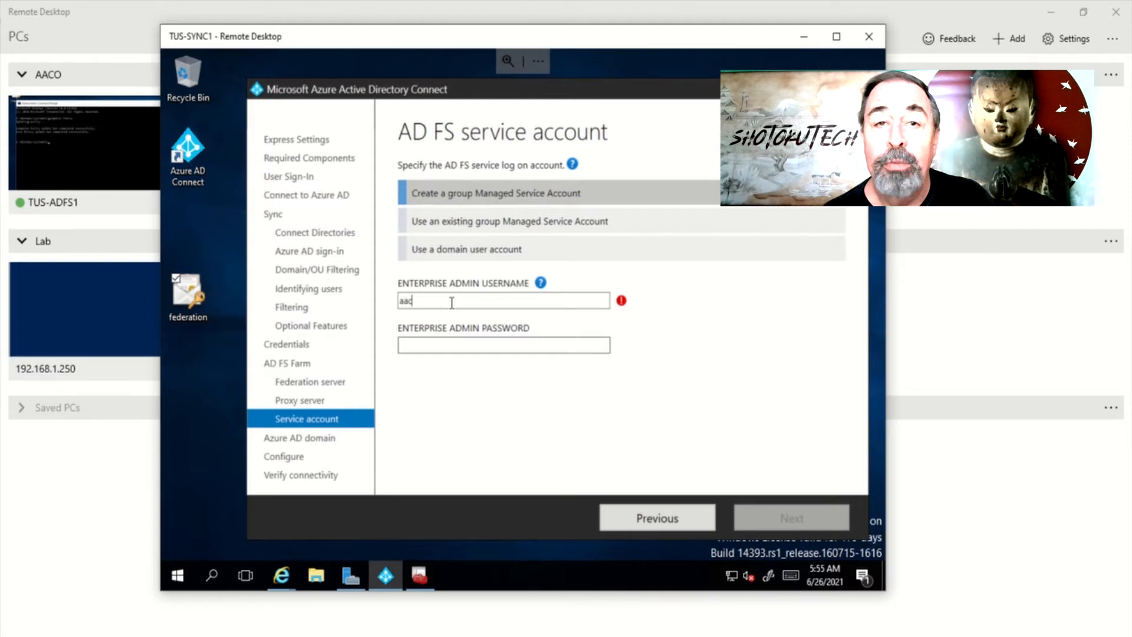
{"action": "type", "text": "o.local"}
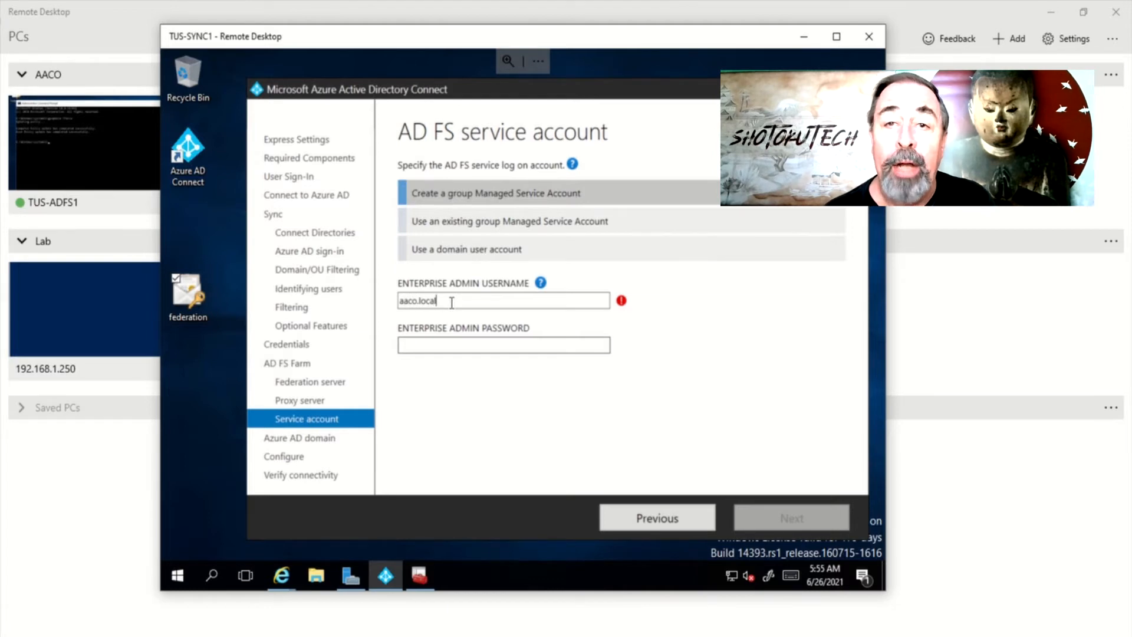
{"action": "key", "text": "ctrl+a"}
{"action": "key", "text": "BackSpace"}
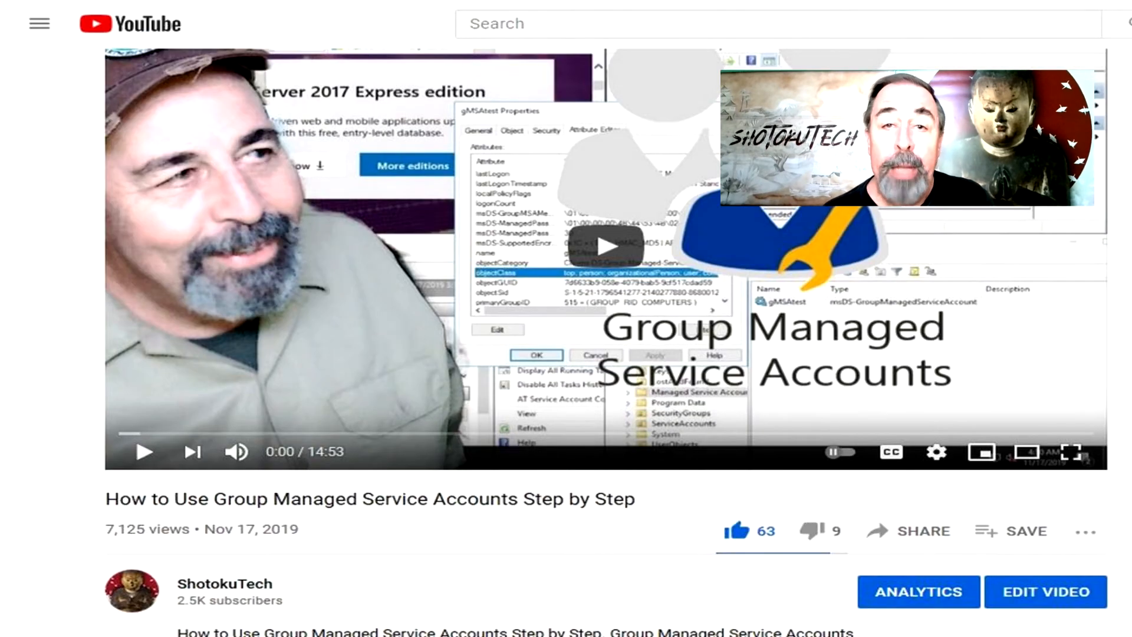
{"action": "type", "text": "CO."}
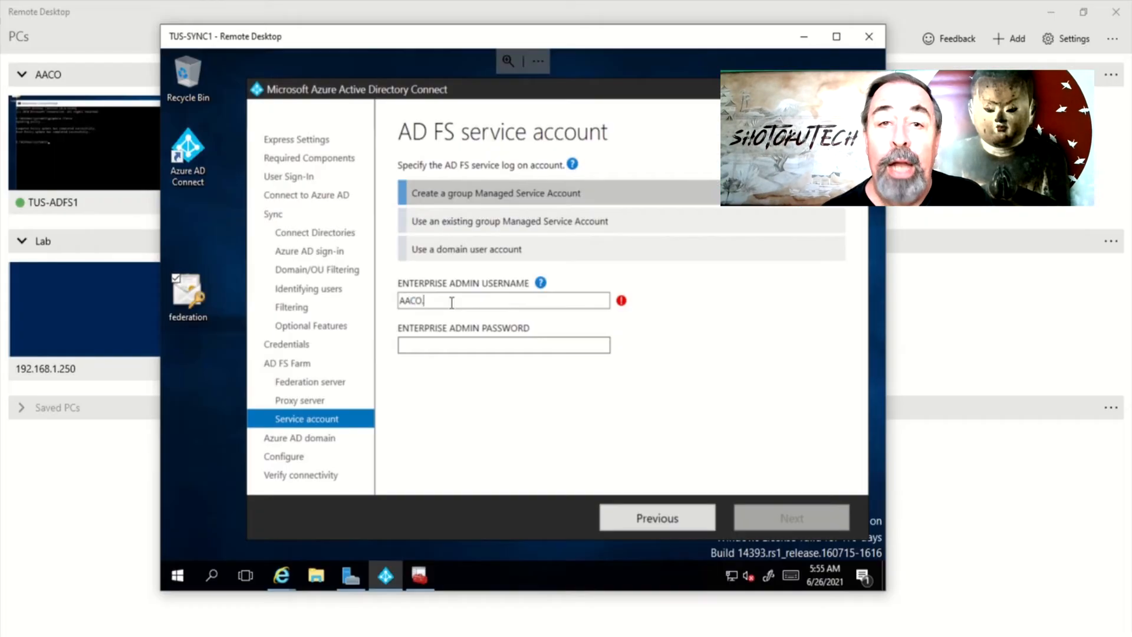
{"action": "type", "text": "LOCAL\\administrator"}
{"action": "key", "text": "Tab"}
{"action": "type", "text": "••••••••••••"}
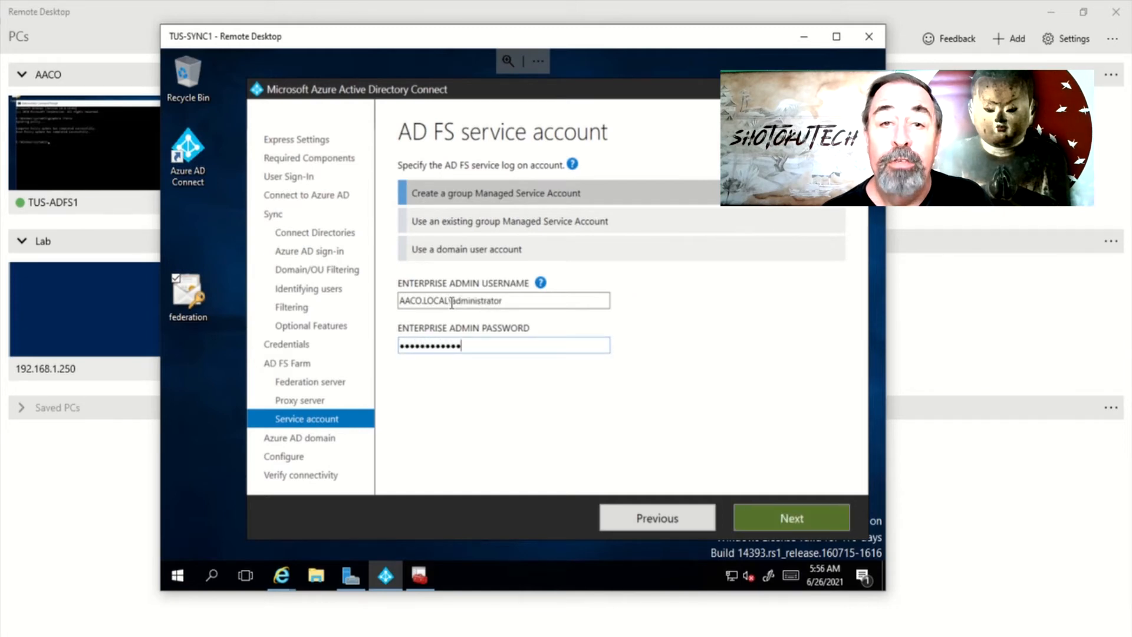
{"action": "left_click", "coordinate": [780, 517]}
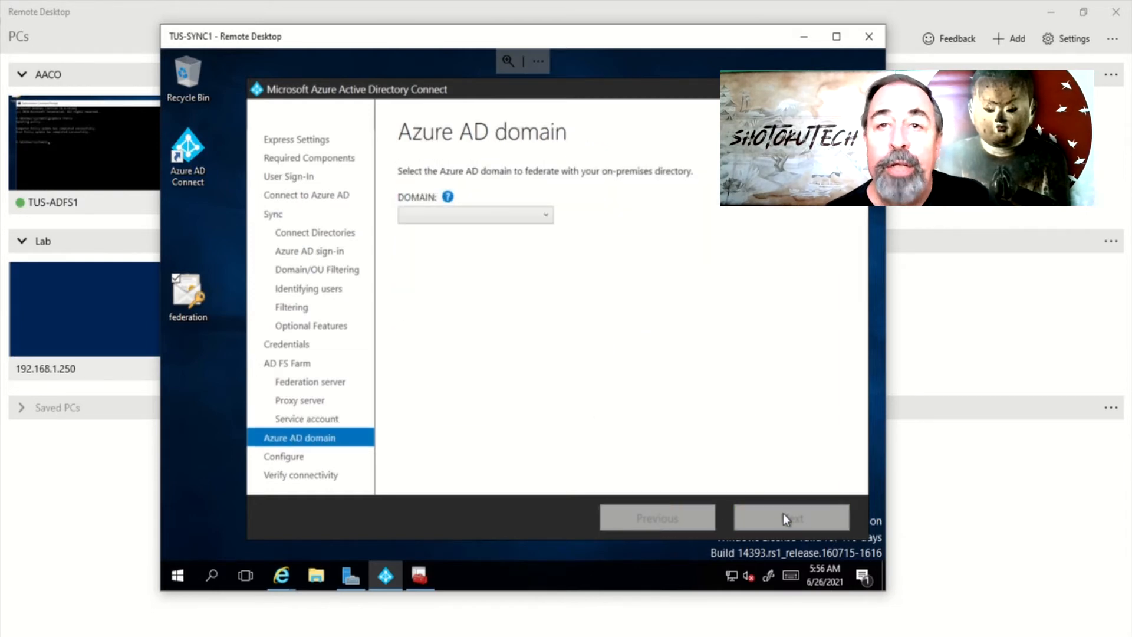
Pick aaco.online in the Domain dropdown as the Azure AD domain to federate
{"action": "left_click", "coordinate": [543, 216]}
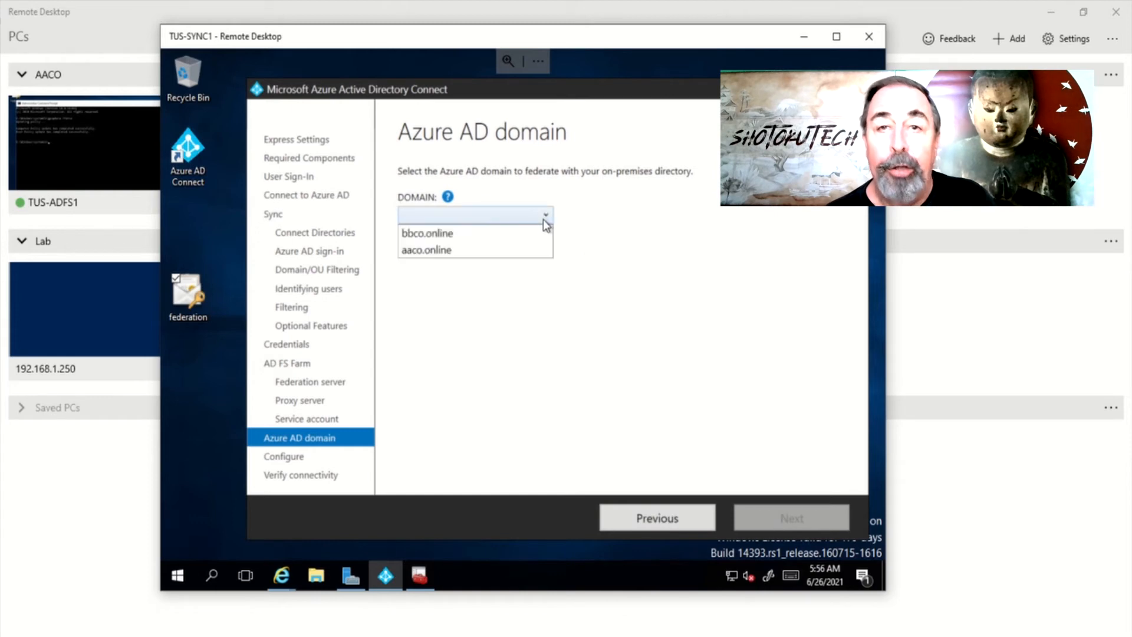
{"action": "left_click", "coordinate": [448, 249]}
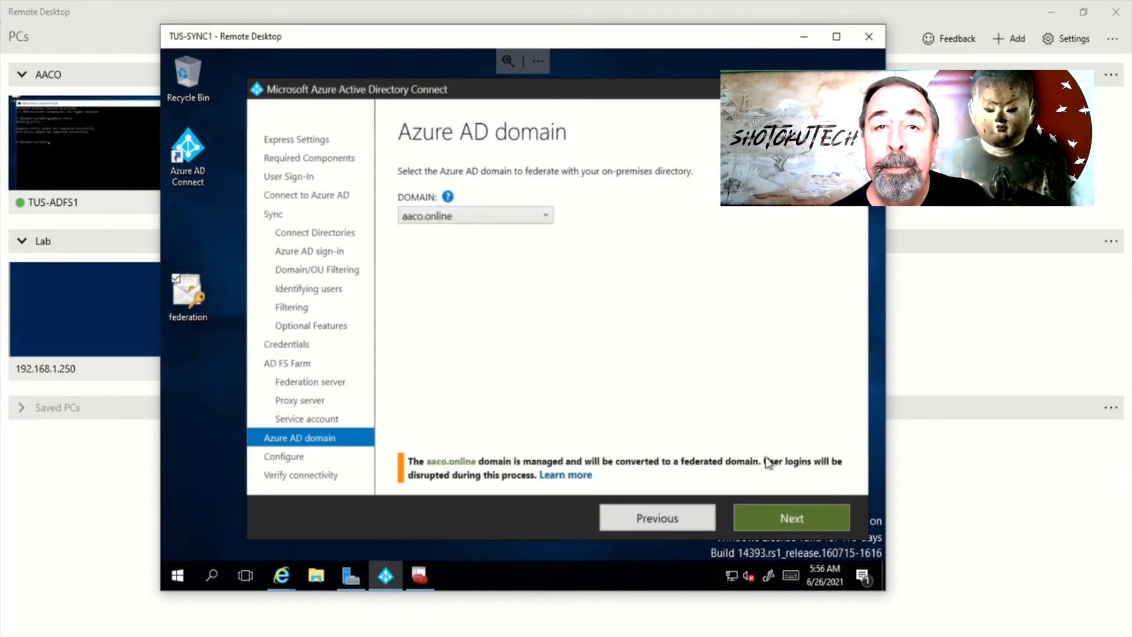
{"action": "left_click", "coordinate": [794, 521]}
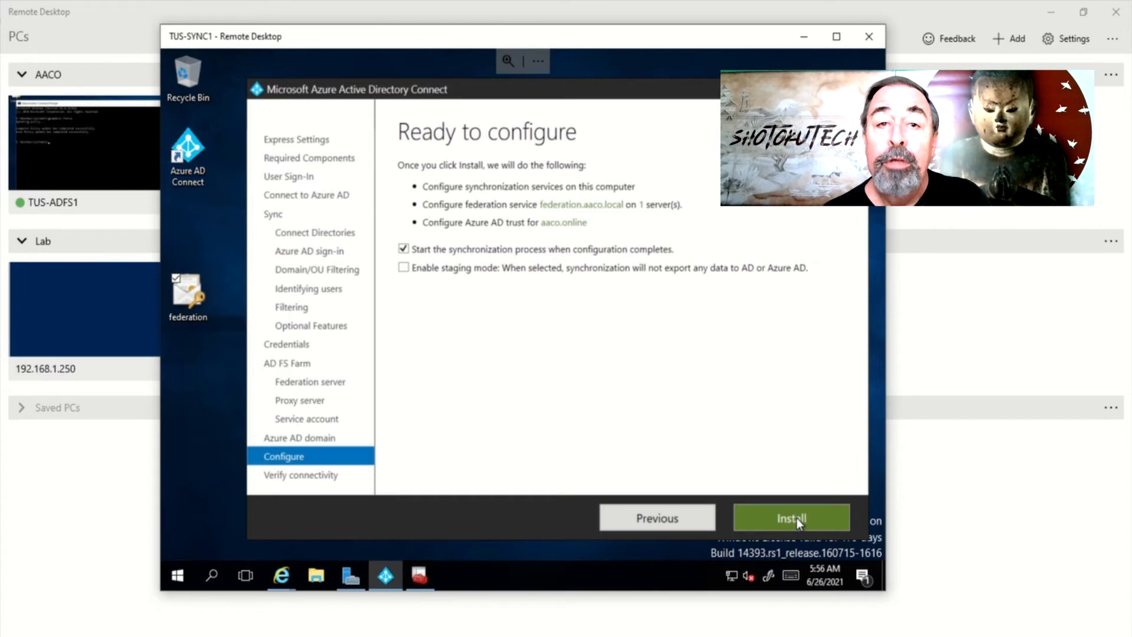
Install the configuration from the Ready to configure page to apply AD FS federation for aaco.online
{"action": "left_click", "coordinate": [797, 518]}
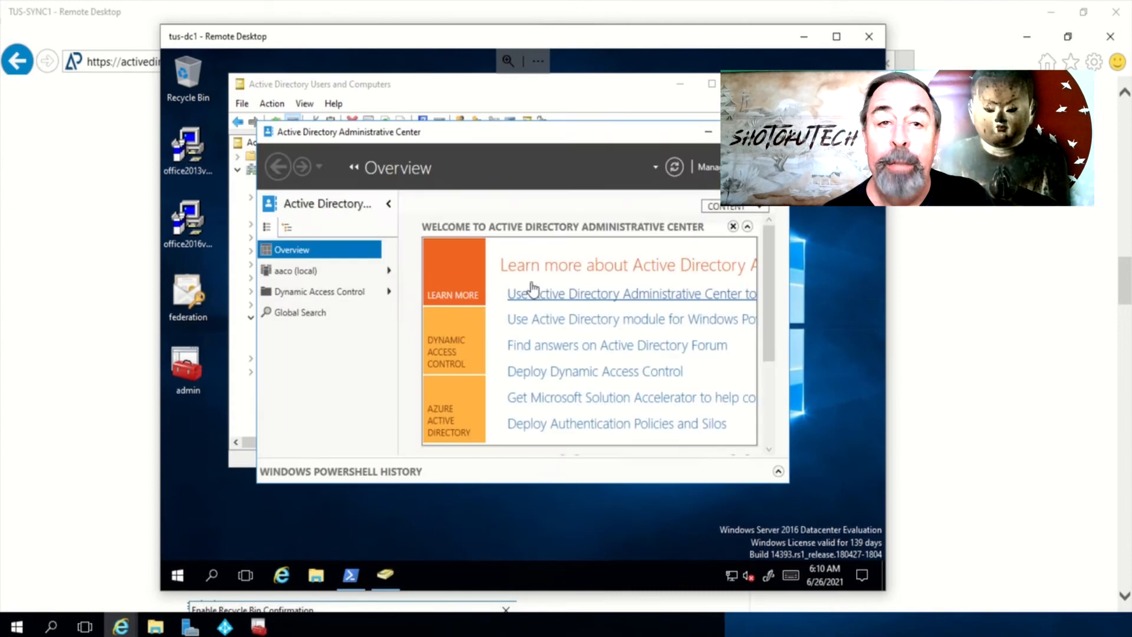
Enable the Recycle Bin for the aaco (local) domain and acknowledge the refresh reminder
{"action": "left_click", "coordinate": [309, 272]}
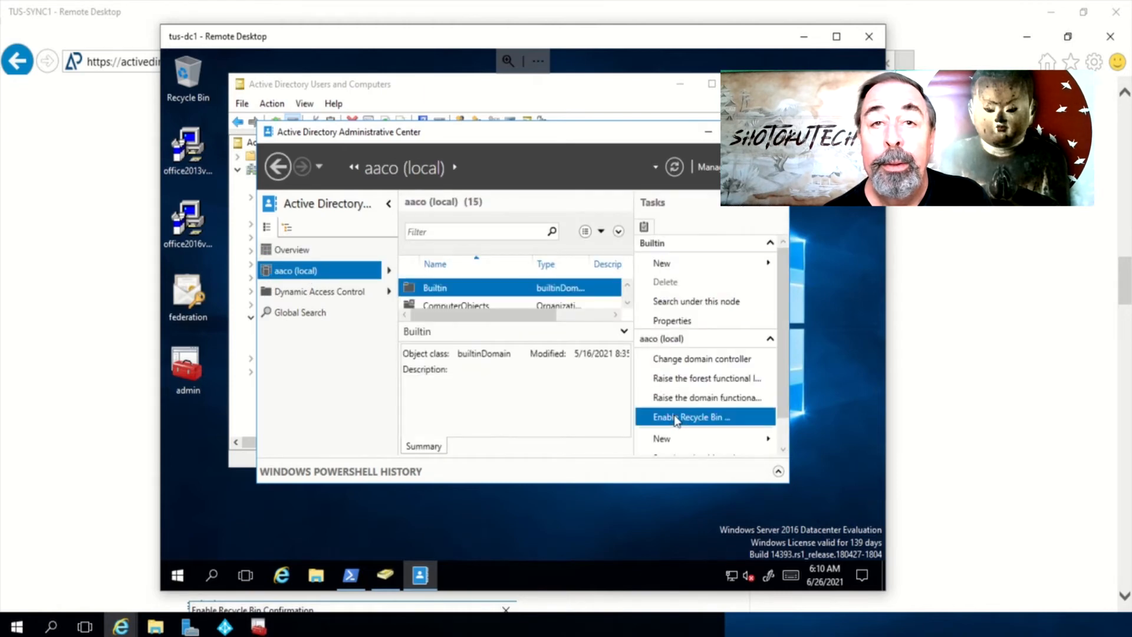
{"action": "left_click", "coordinate": [676, 418]}
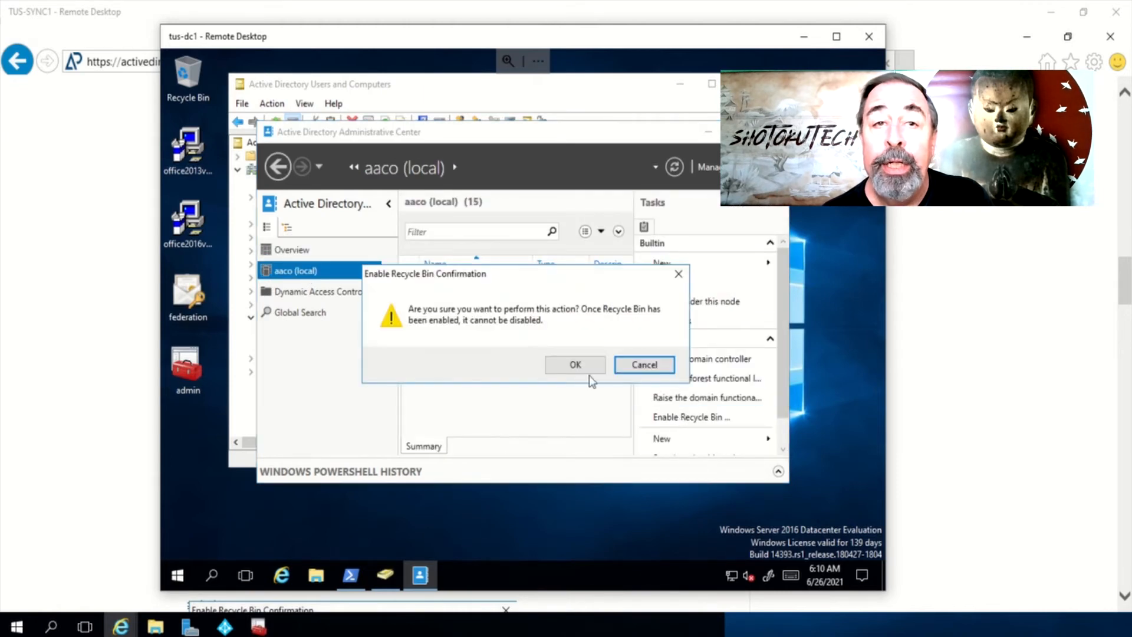
{"action": "left_click", "coordinate": [576, 366]}
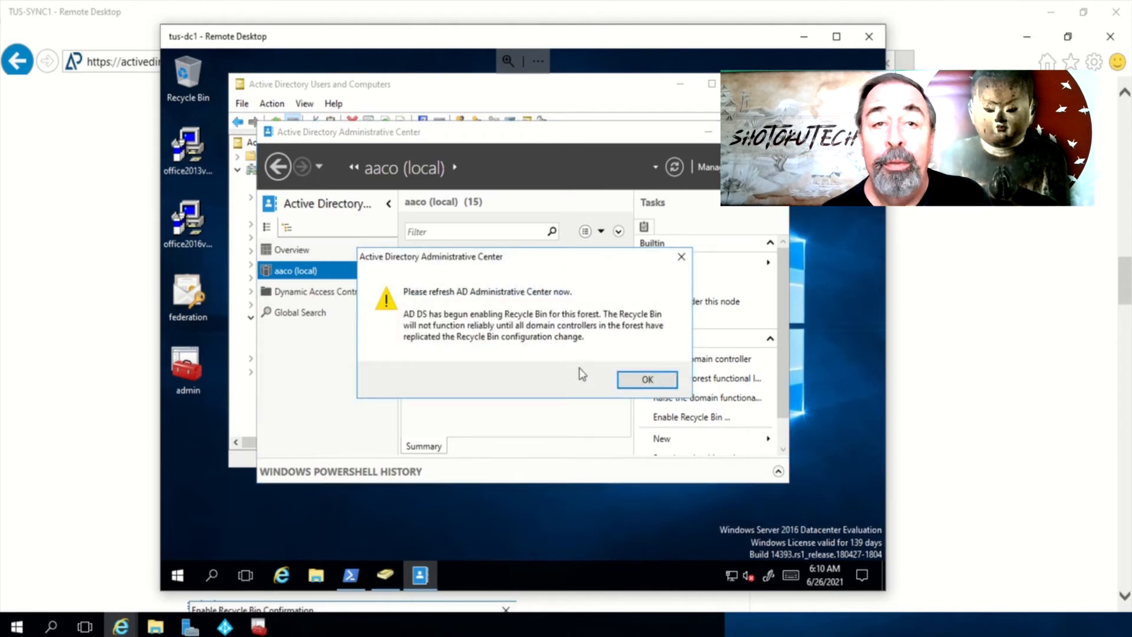
{"action": "left_click", "coordinate": [641, 382]}
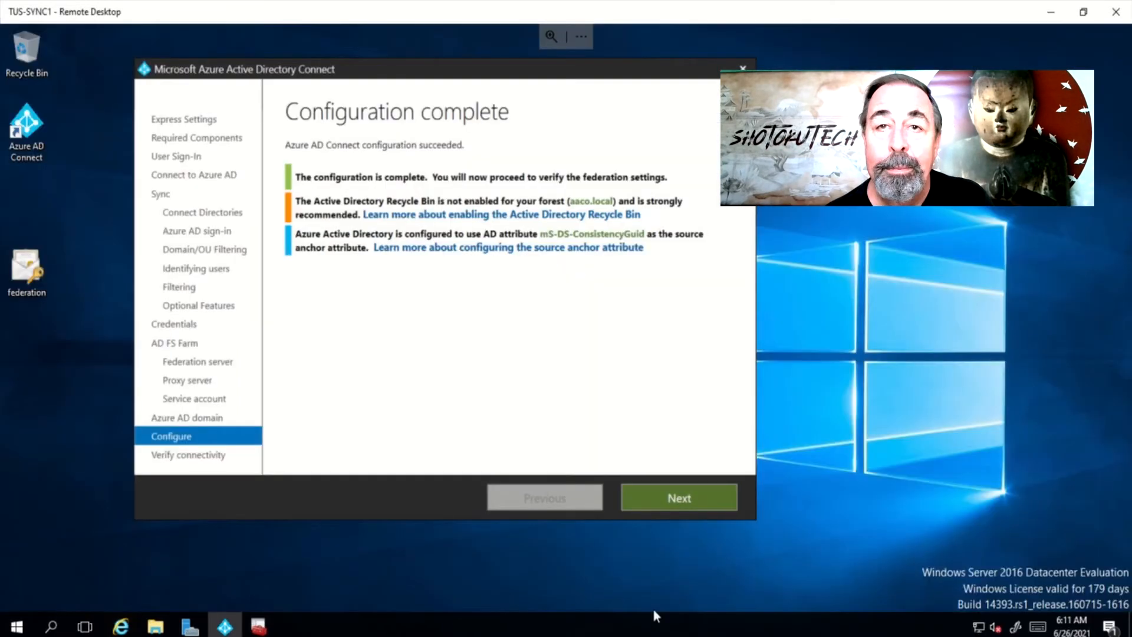
Return to the tus-dc1 session and bring Active Directory Users and Computers forward
{"action": "mouse_move", "coordinate": [652, 607]}
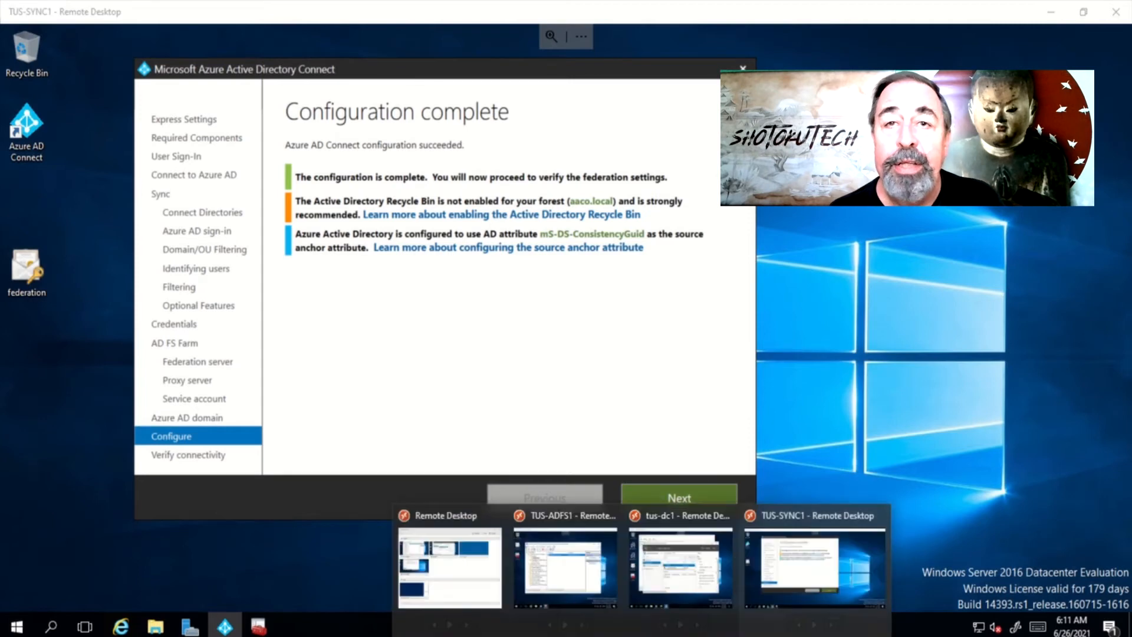
{"action": "left_click", "coordinate": [684, 571]}
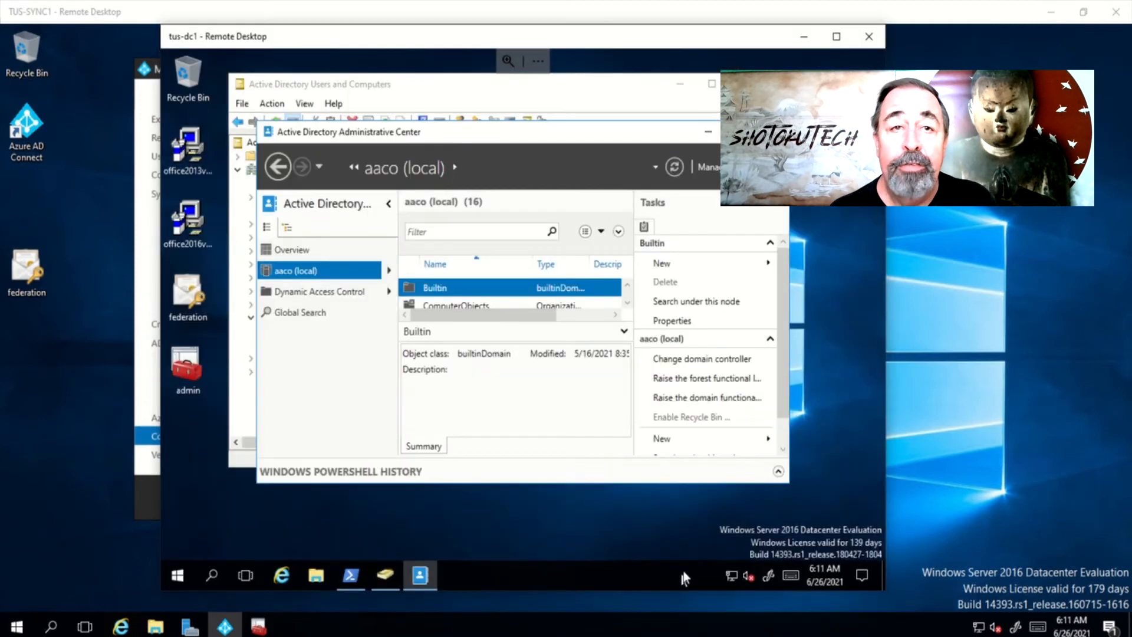
{"action": "left_click", "coordinate": [346, 73]}
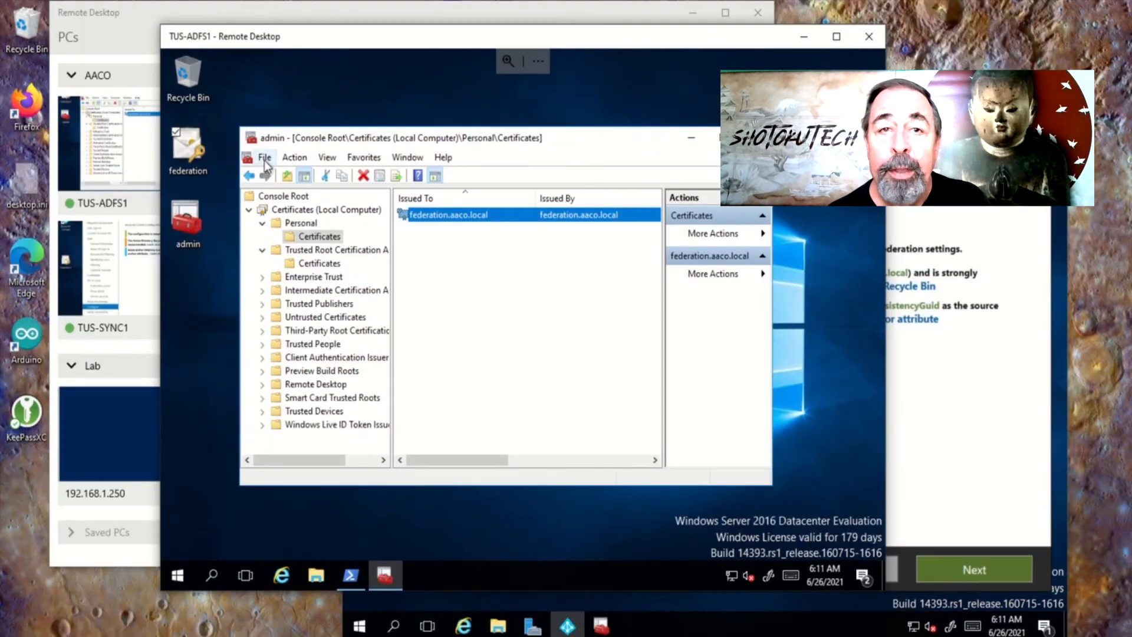
Add the AD FS Management and local-computer Services snap-ins to the console
{"action": "left_click", "coordinate": [265, 157]}
{"action": "left_click", "coordinate": [312, 247]}
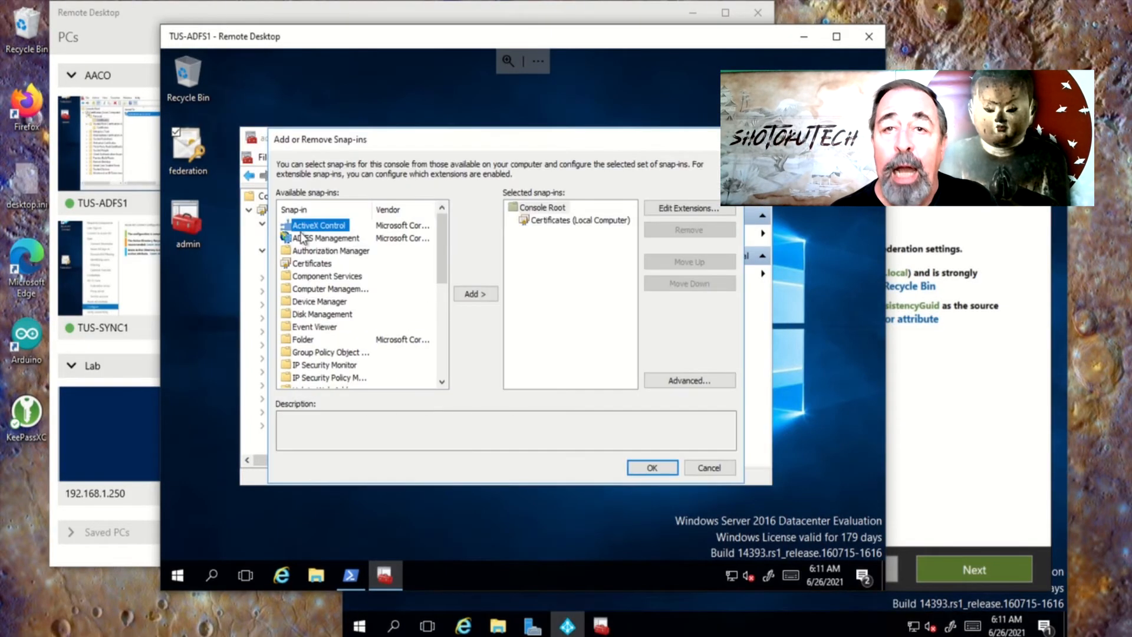
{"action": "left_click", "coordinate": [326, 238]}
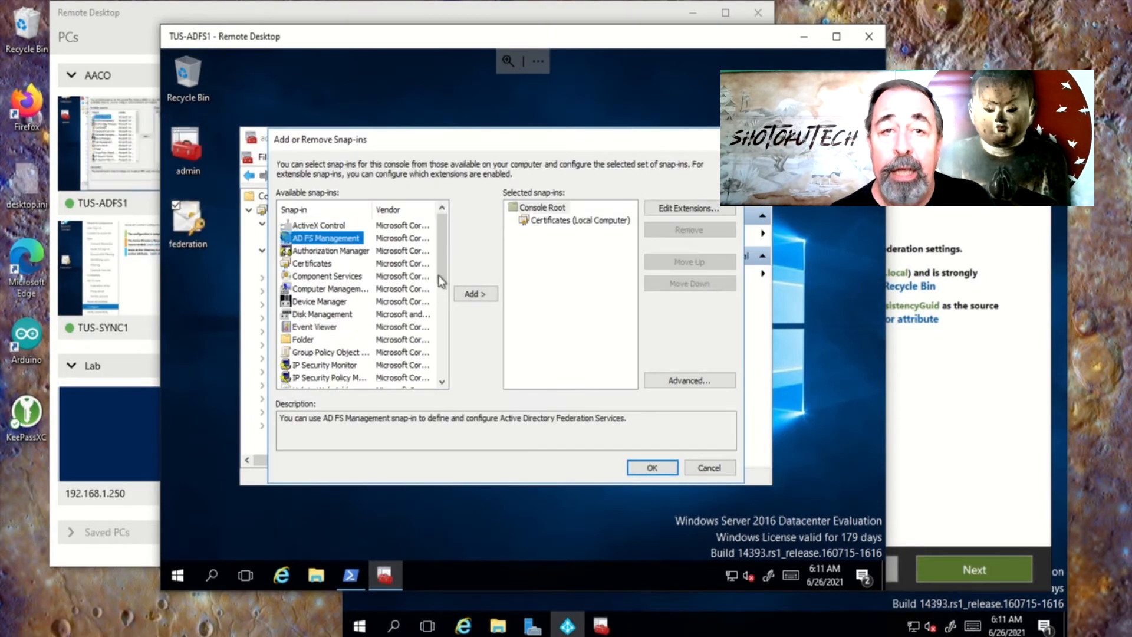
{"action": "left_click", "coordinate": [475, 294]}
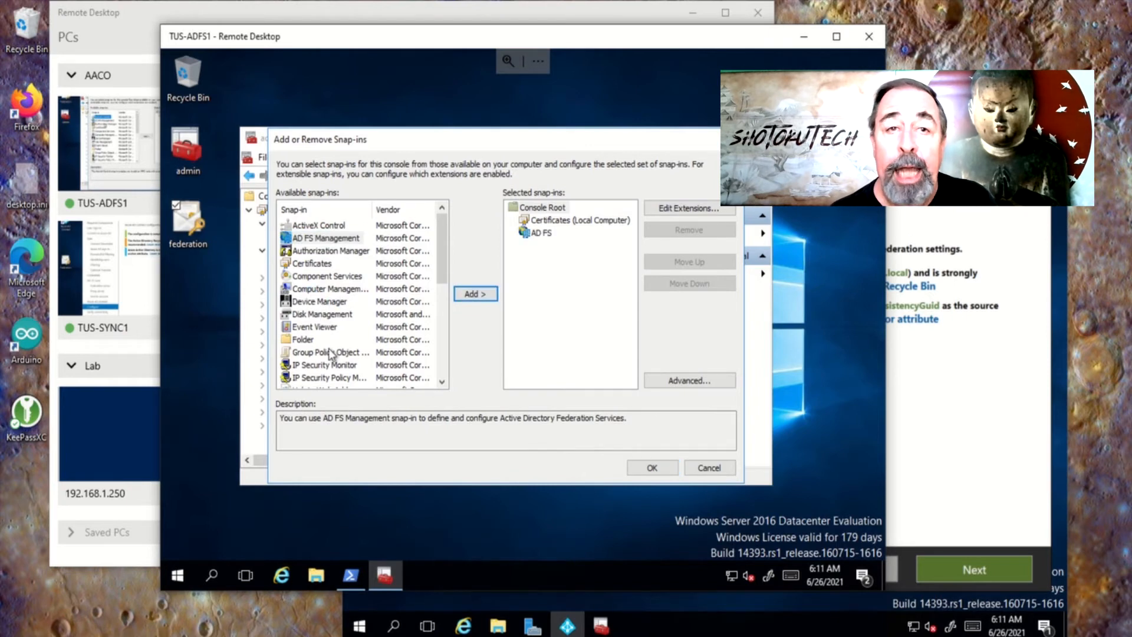
{"action": "scroll", "coordinate": [330, 358], "scroll_direction": "down", "scroll_amount": 3}
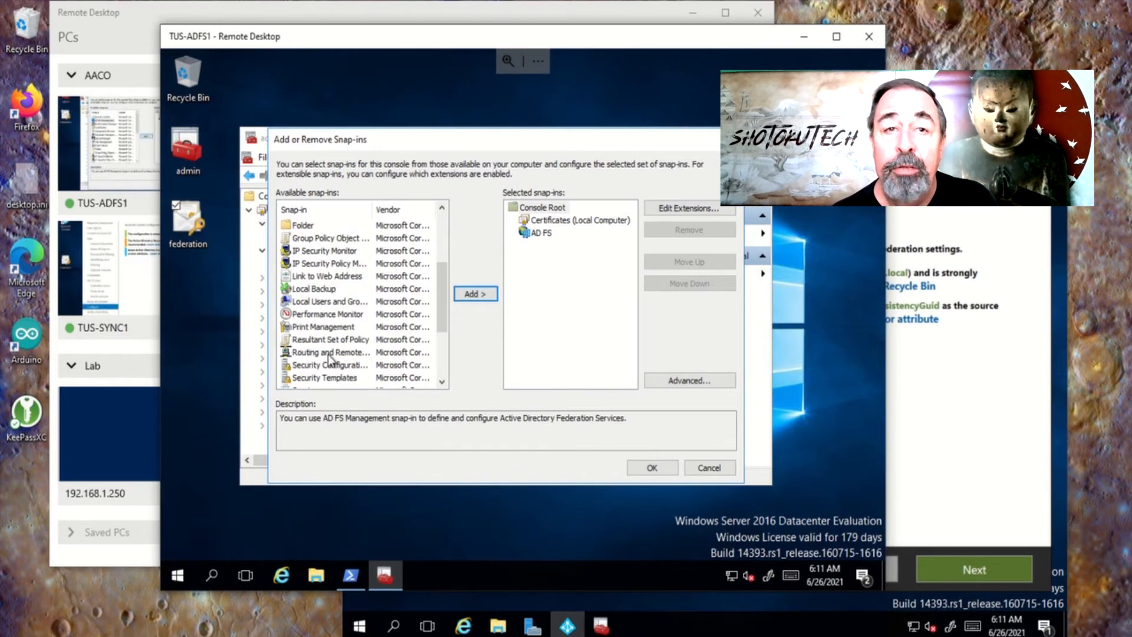
{"action": "scroll", "coordinate": [329, 357], "scroll_direction": "down", "scroll_amount": 1}
{"action": "left_click", "coordinate": [320, 352]}
{"action": "left_click", "coordinate": [473, 292]}
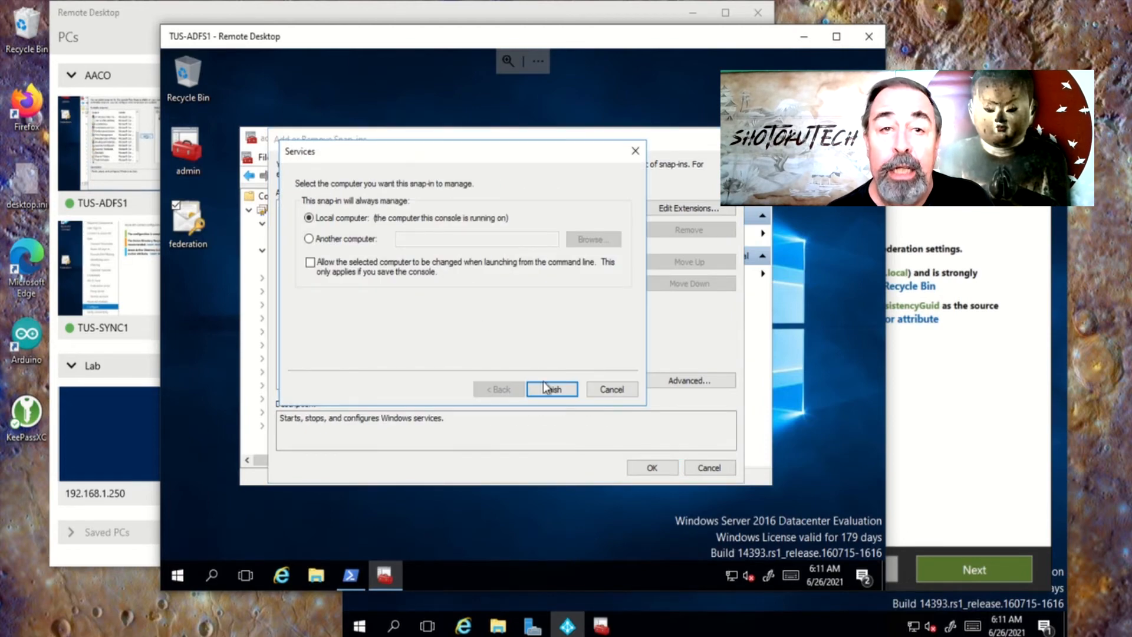
{"action": "left_click", "coordinate": [551, 388]}
{"action": "left_click", "coordinate": [649, 469]}
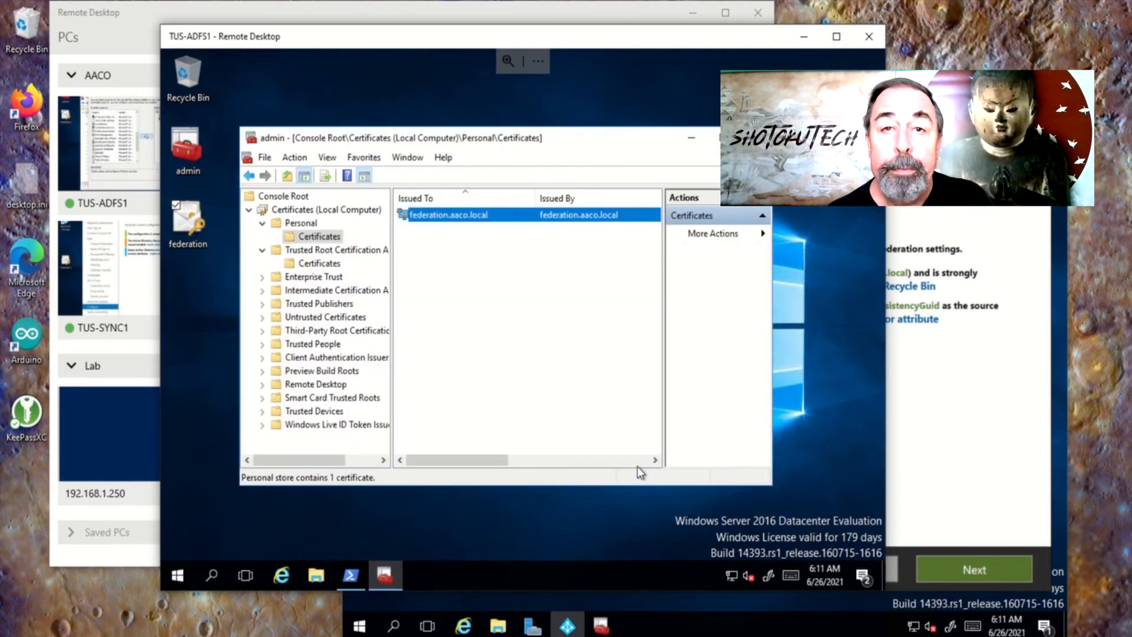
Browse AD FS to the relying party trusts, including the Office 365 Identity Platform trust
{"action": "left_click", "coordinate": [249, 210]}
{"action": "left_click", "coordinate": [264, 224]}
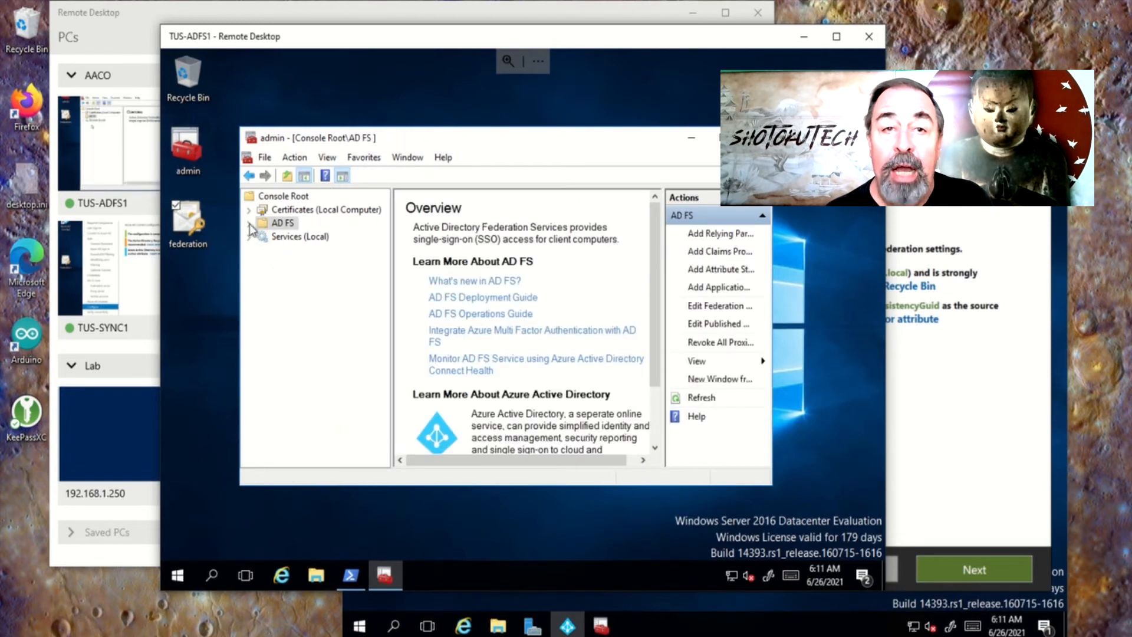
{"action": "left_click", "coordinate": [249, 224]}
{"action": "left_click", "coordinate": [306, 264]}
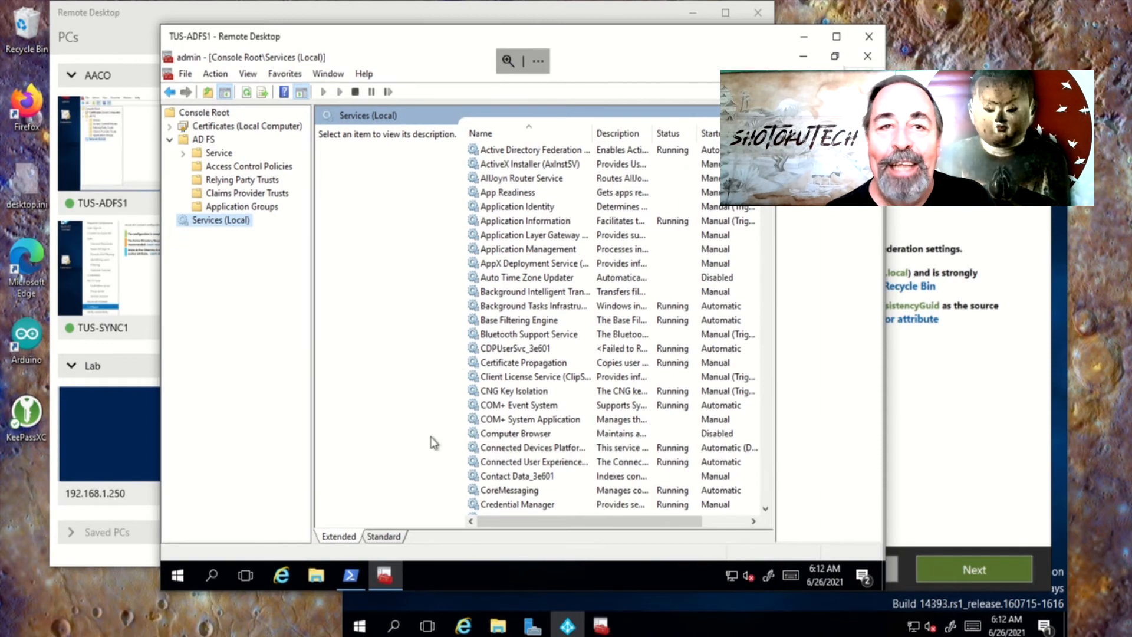
In Services Standard view, check which account the Active Directory Federation service logs on as
{"action": "left_click", "coordinate": [390, 534]}
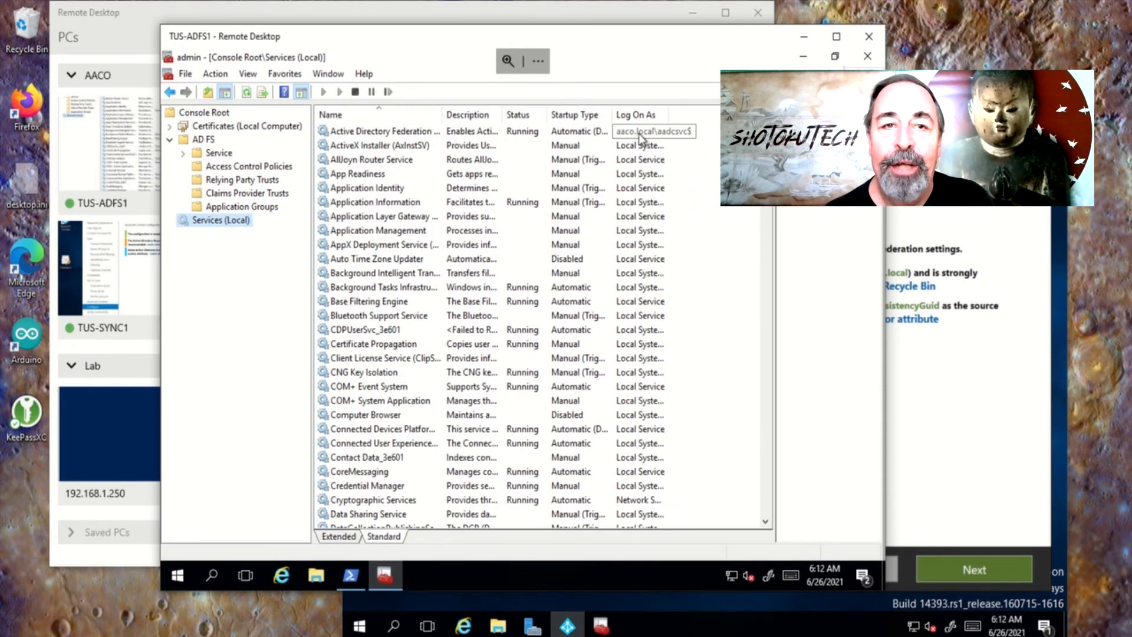
{"action": "double_click", "coordinate": [669, 115]}
{"action": "left_click", "coordinate": [667, 133]}
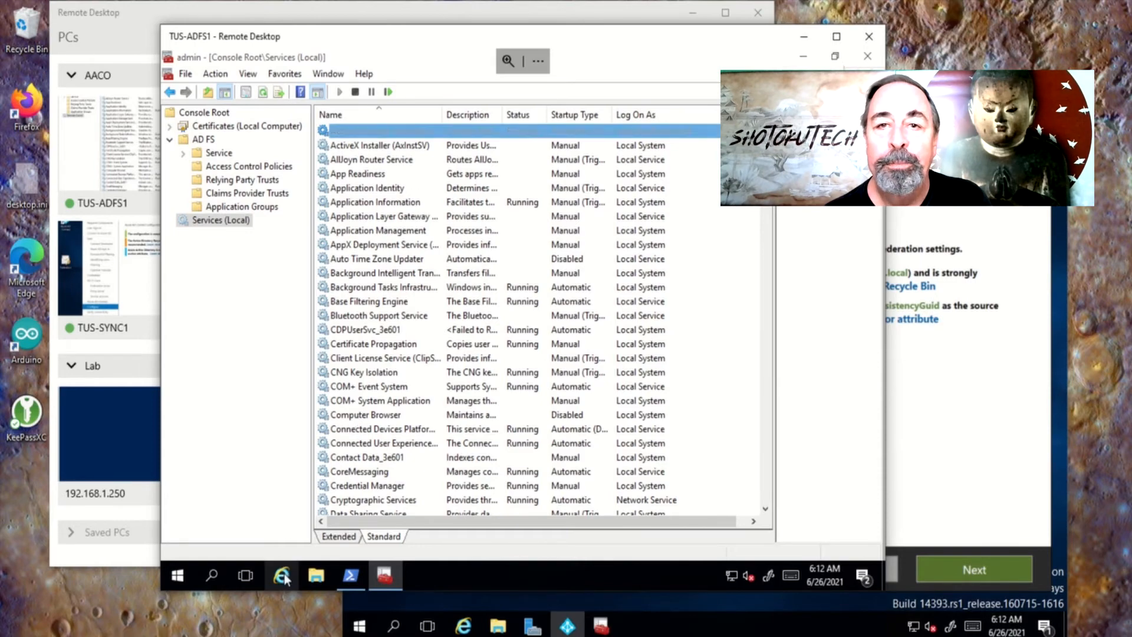
{"action": "left_click", "coordinate": [282, 574]}
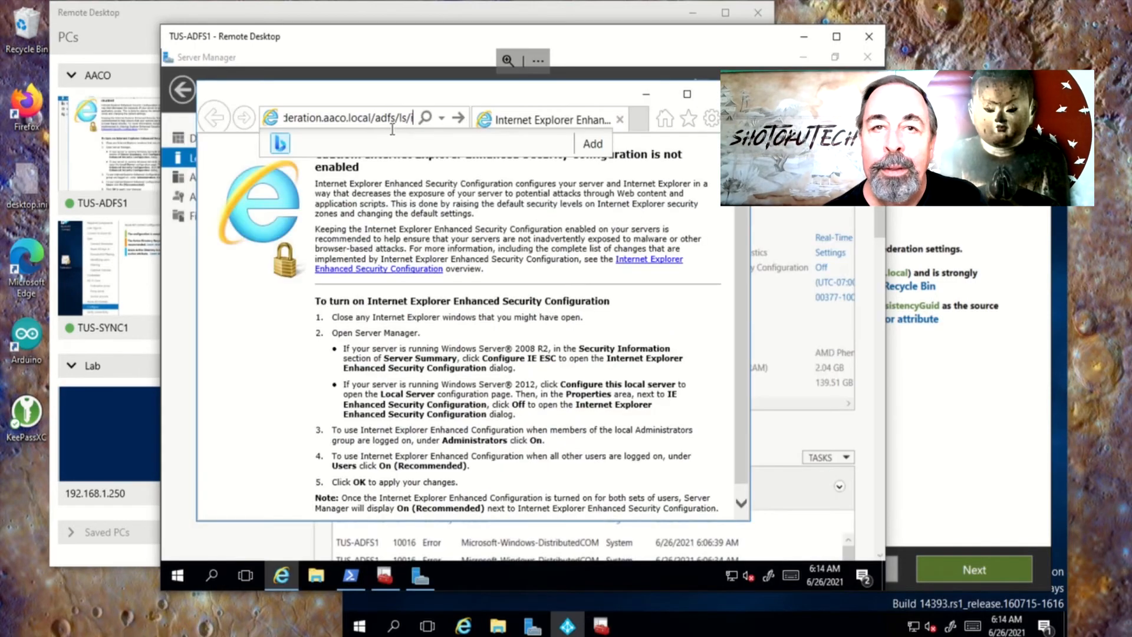
Try loading federation.aaco.local/adfs/ls/idpinitiatedsignon.aspx, which can't be displayed, then return to the remote PC list
{"action": "type", "text": "idp"}
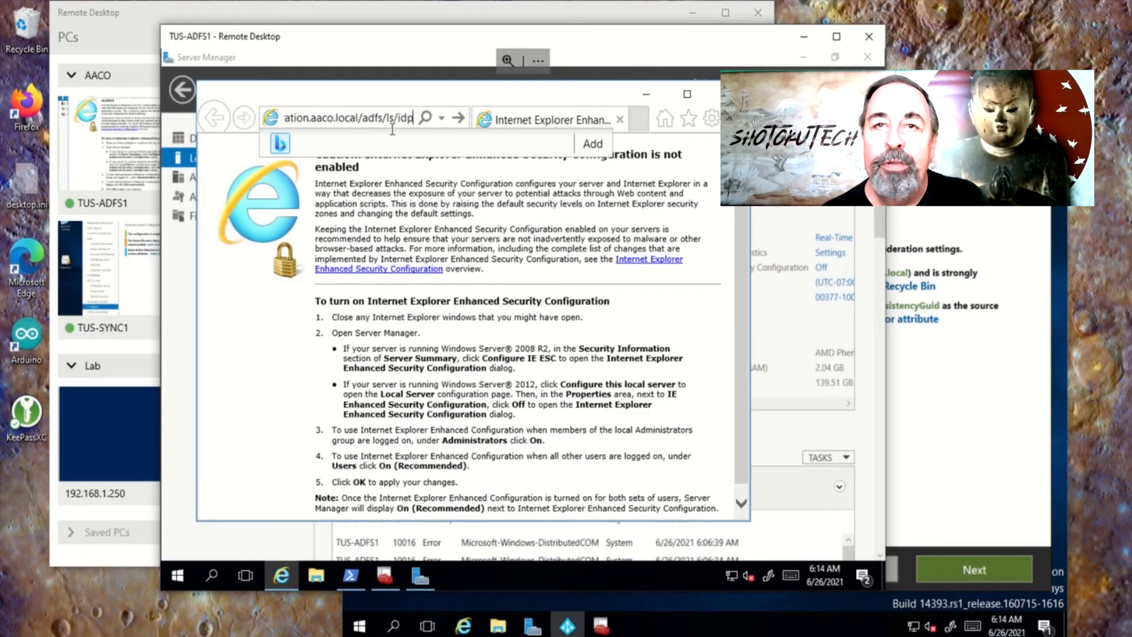
{"action": "type", "text": "initia"}
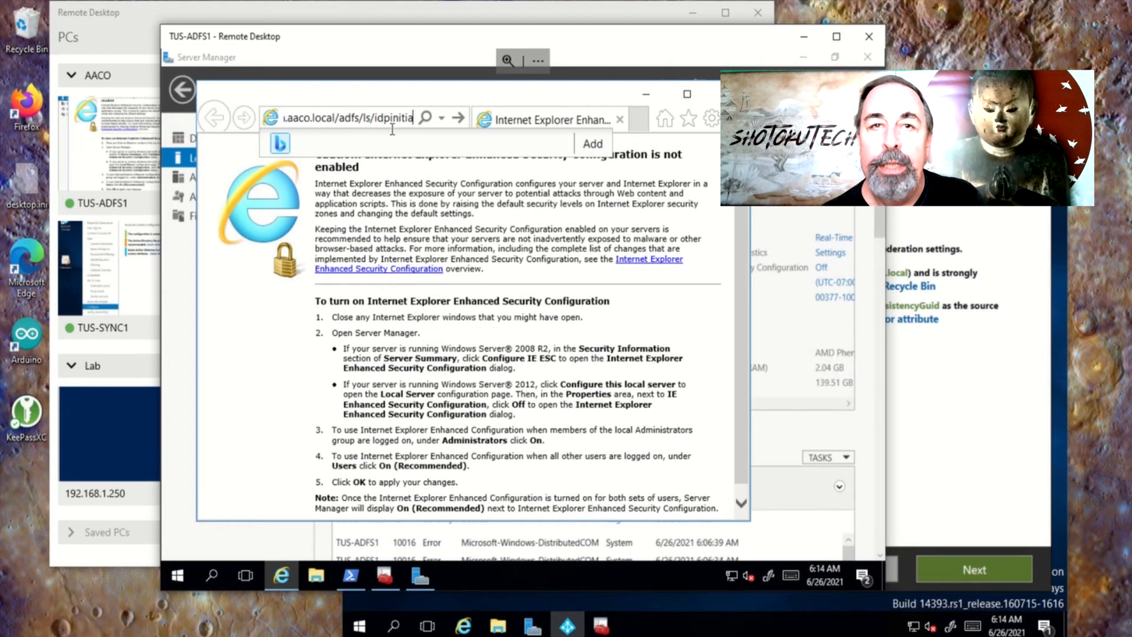
{"action": "type", "text": "tedsign"}
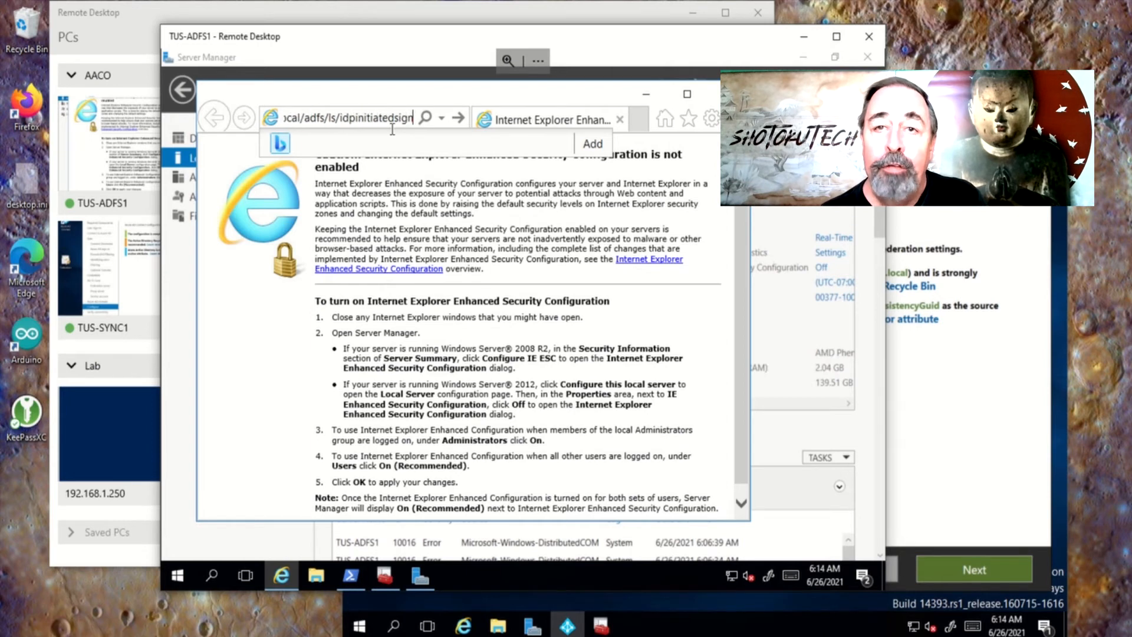
{"action": "type", "text": "on."}
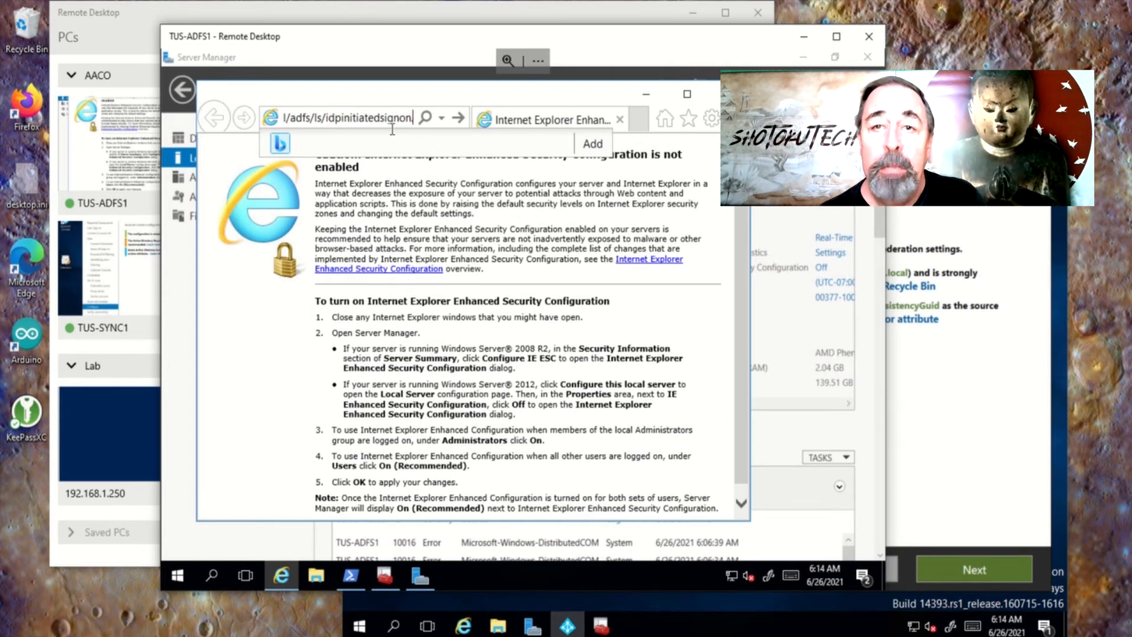
{"action": "type", "text": "aspx"}
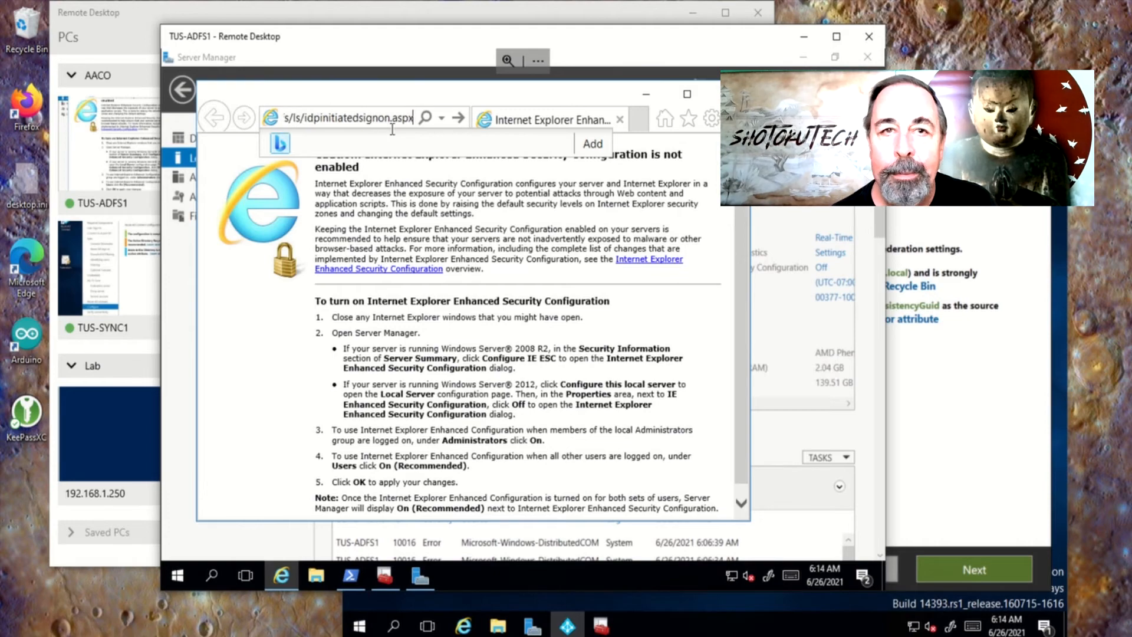
{"action": "key", "text": "Return"}
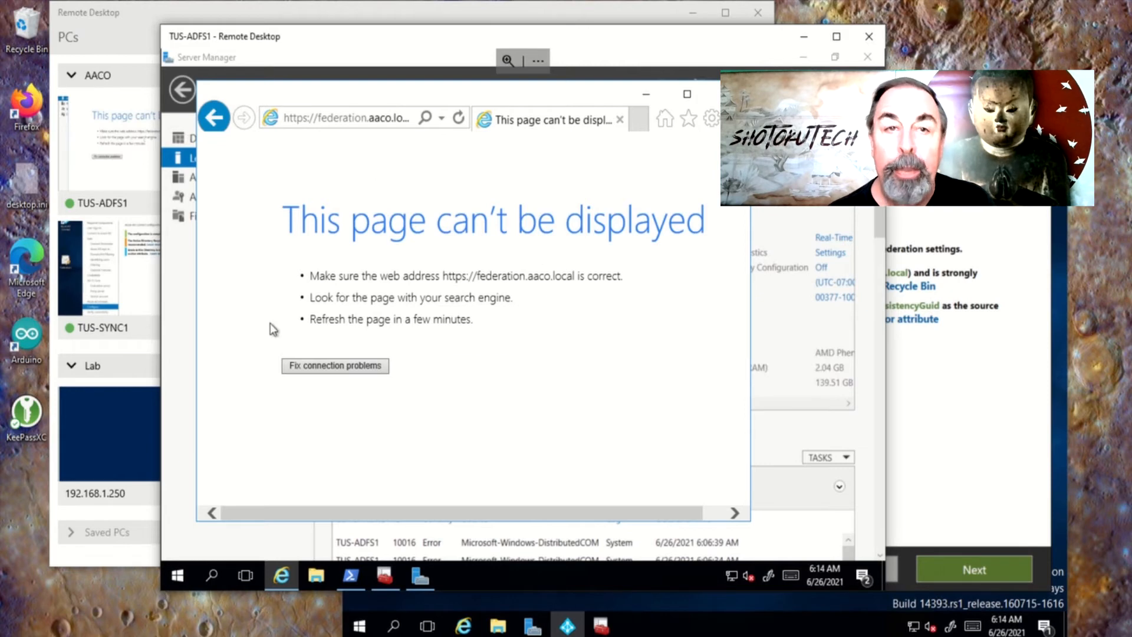
{"action": "left_click", "coordinate": [147, 19]}
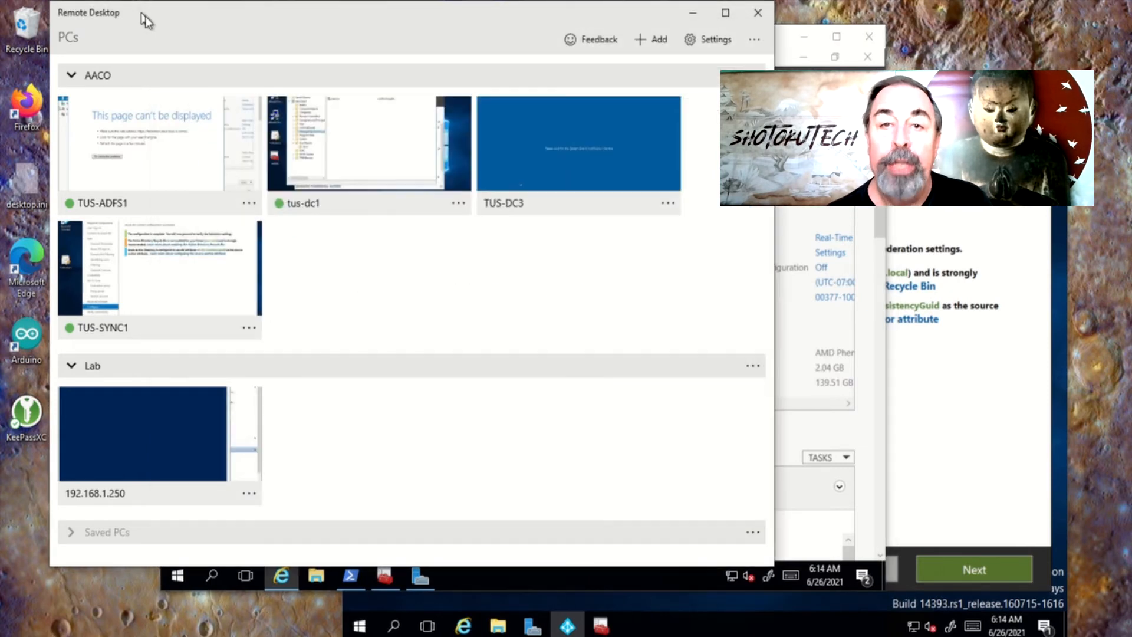
On tus-dc1, create host record 'federation' with IP 192.168.1.204 in the aaco.local zone
{"action": "left_click", "coordinate": [367, 187]}
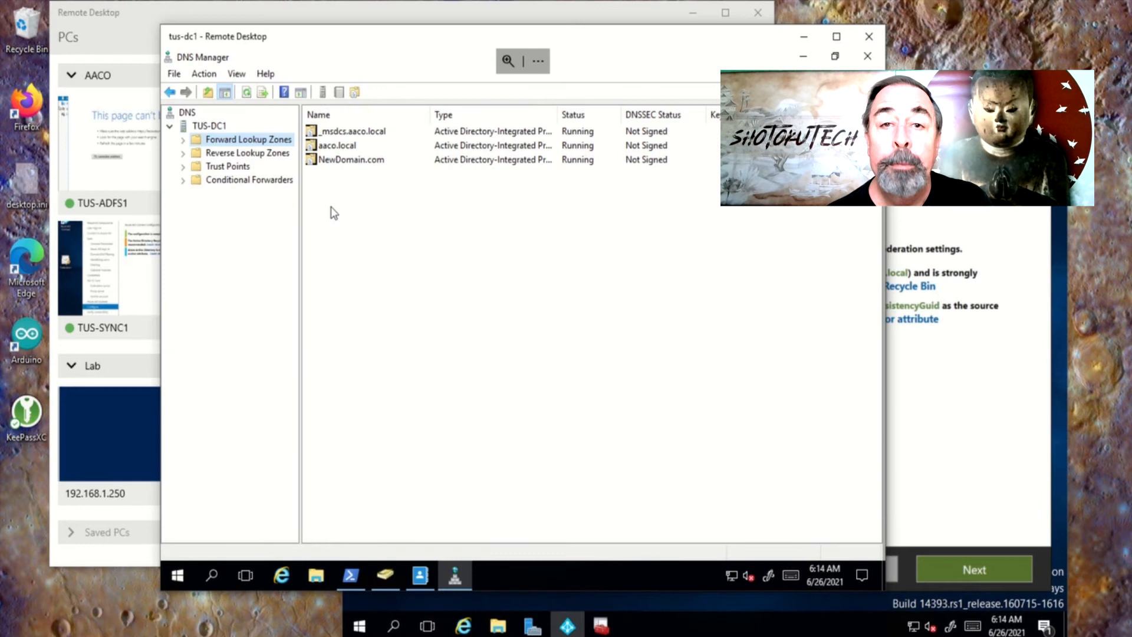
{"action": "double_click", "coordinate": [333, 147]}
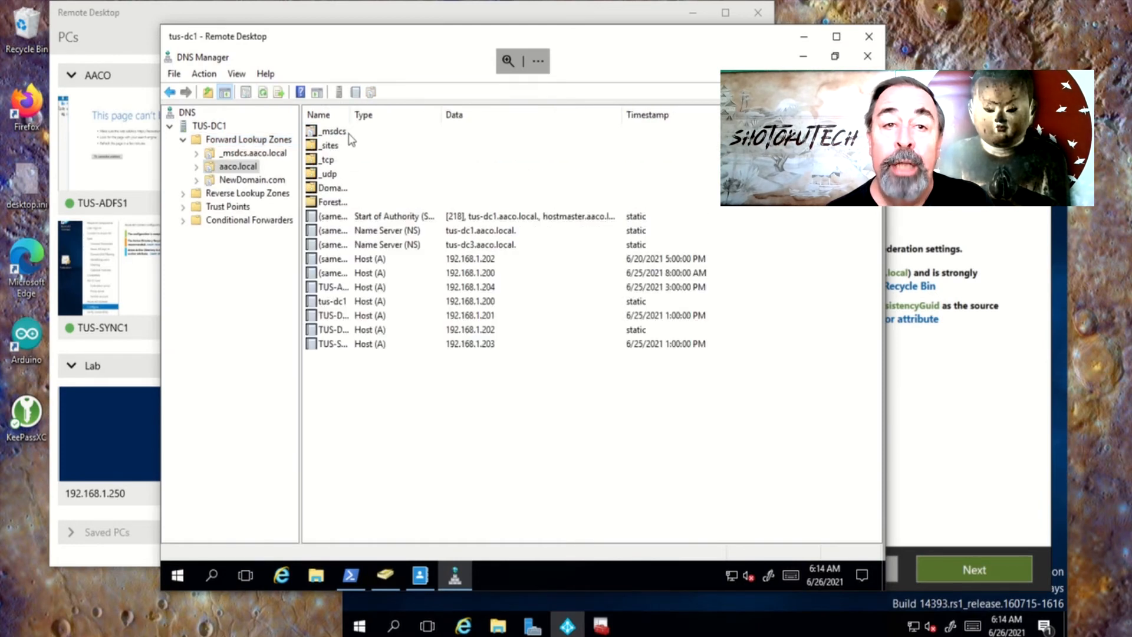
{"action": "double_click", "coordinate": [352, 116]}
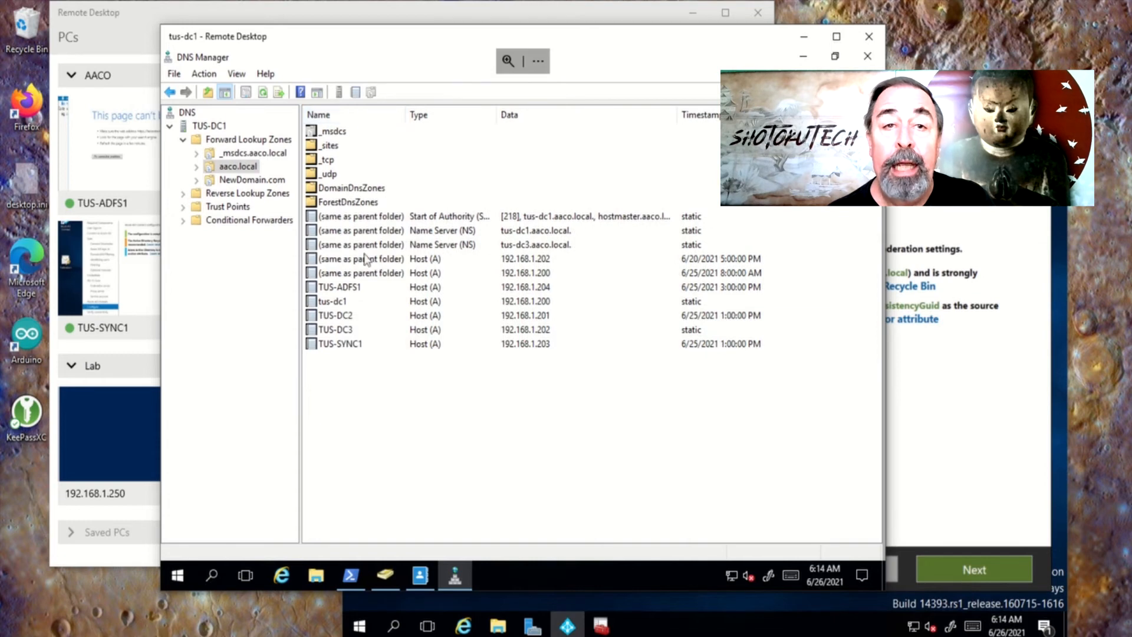
{"action": "right_click", "coordinate": [329, 415]}
{"action": "mouse_move", "coordinate": [378, 265]}
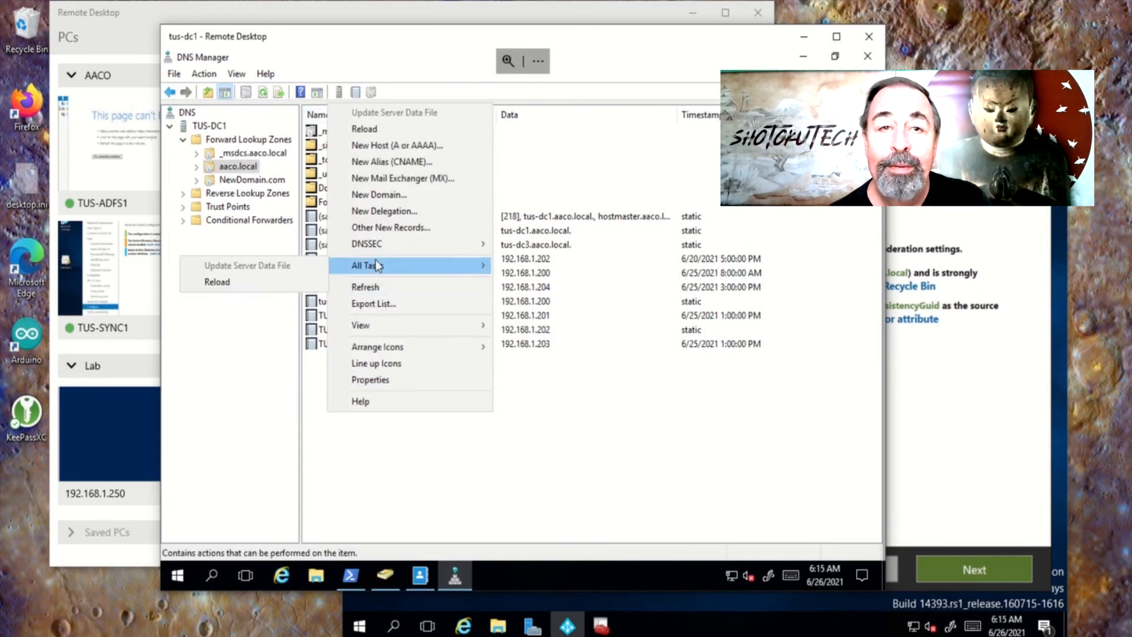
{"action": "left_click", "coordinate": [405, 145]}
{"action": "type", "text": "fe"}
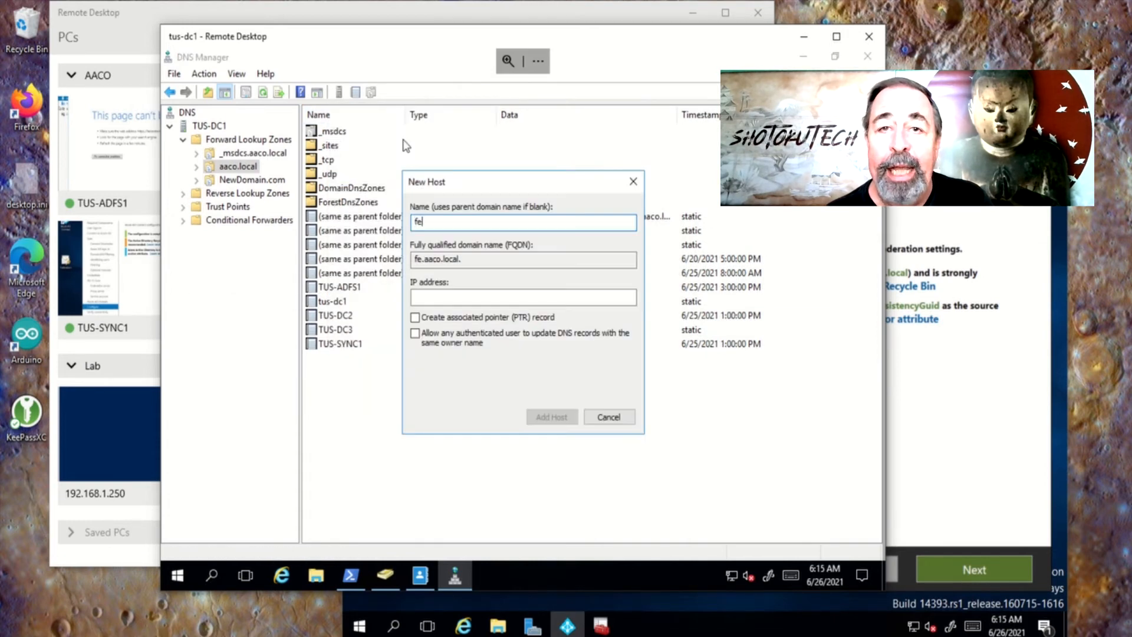
{"action": "type", "text": "deration"}
{"action": "key", "text": "Tab"}
{"action": "key", "text": "Tab"}
{"action": "type", "text": "192.168.1.204"}
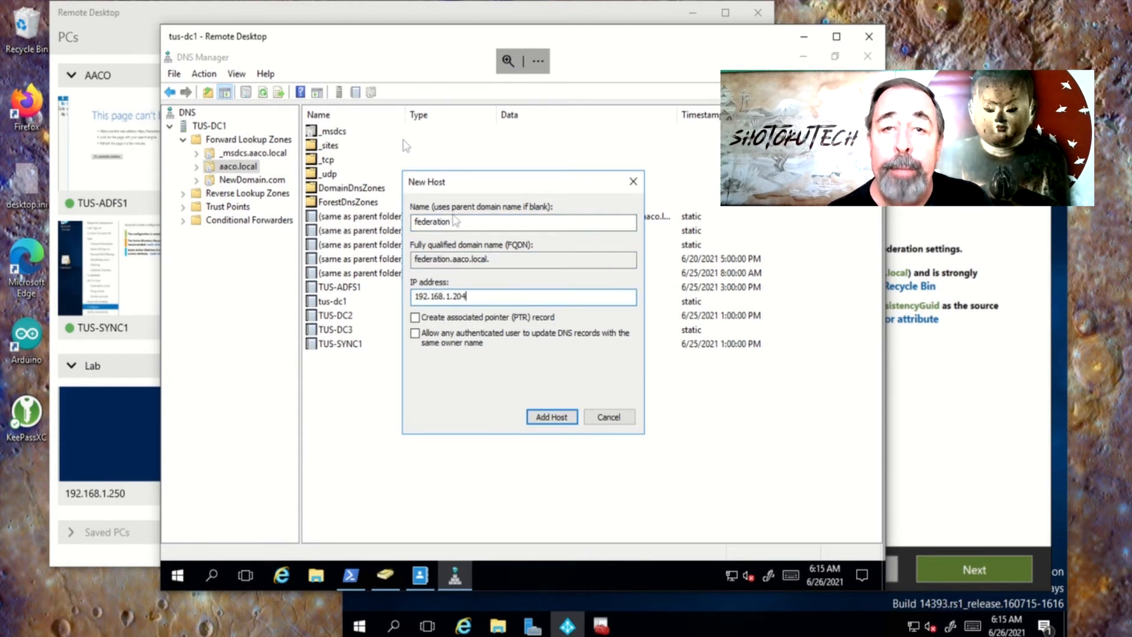
{"action": "left_click", "coordinate": [553, 417]}
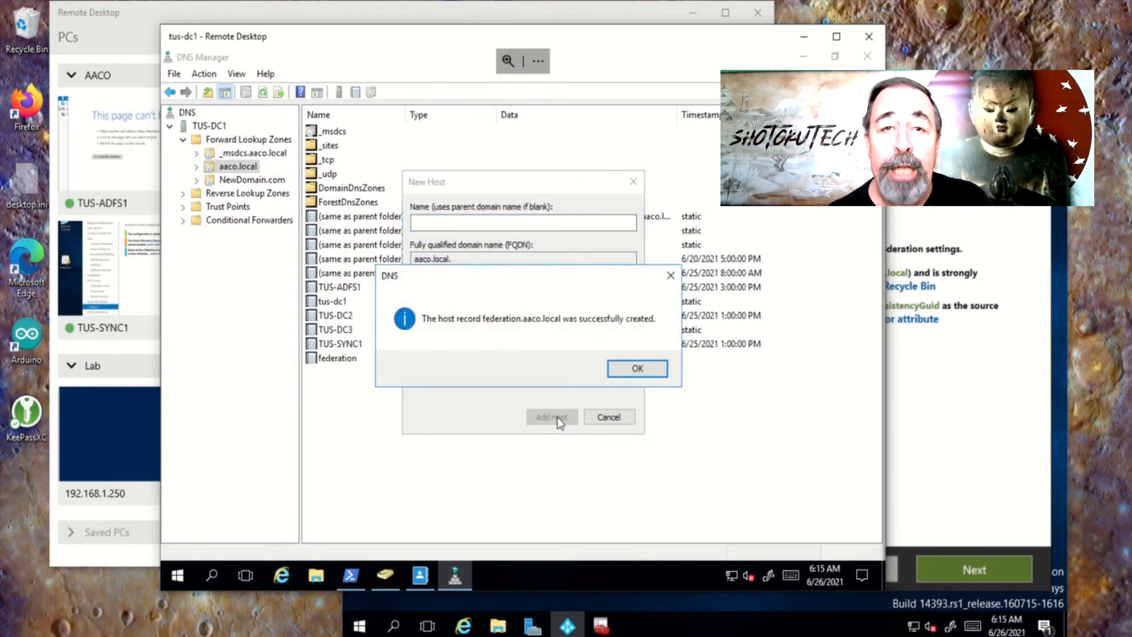
{"action": "left_click", "coordinate": [637, 368]}
{"action": "left_click", "coordinate": [609, 416]}
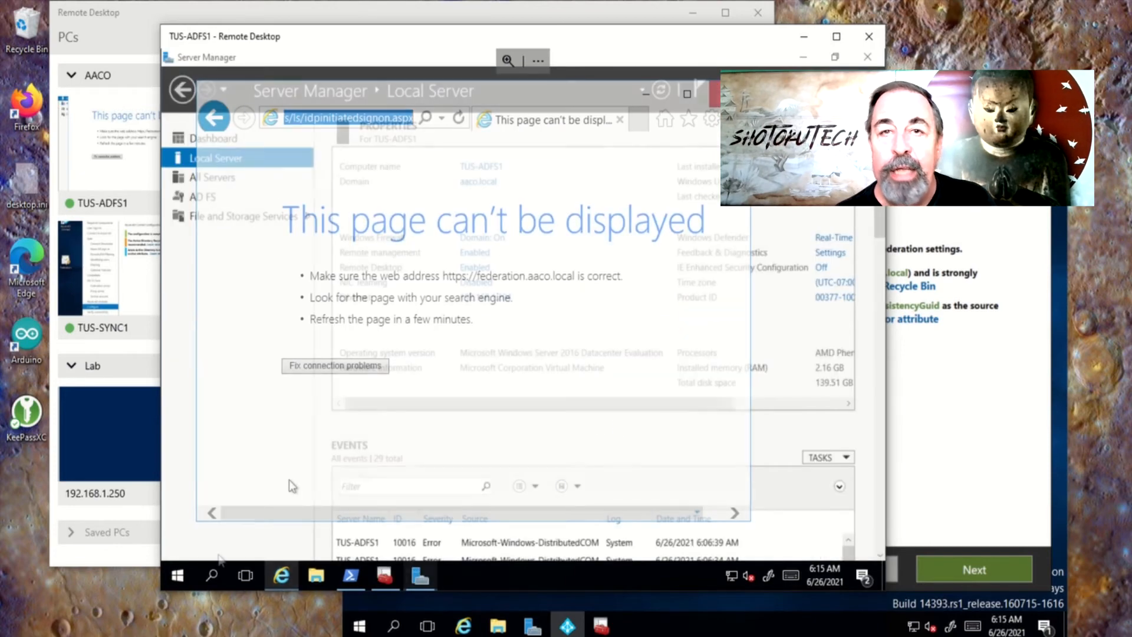
Flush the DNS resolver cache with ipconfig /flushdns in an administrator Command Prompt
{"action": "right_click", "coordinate": [178, 576]}
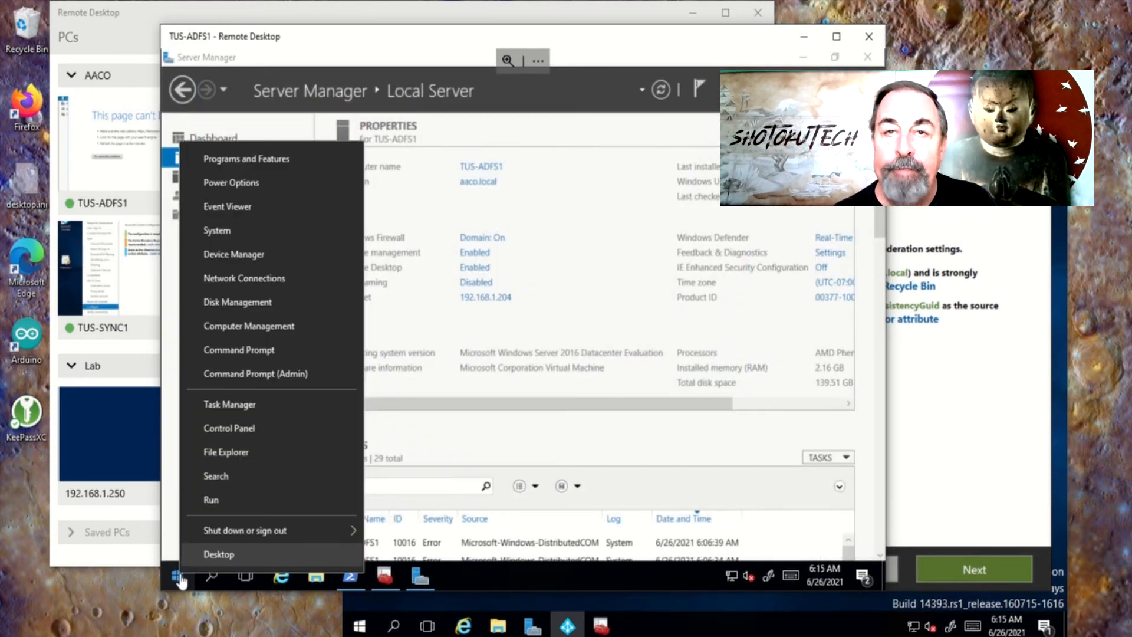
{"action": "left_click", "coordinate": [265, 375]}
{"action": "type", "text": "ipconddf"}
{"action": "key", "text": "BackSpace"}
{"action": "key", "text": "BackSpace"}
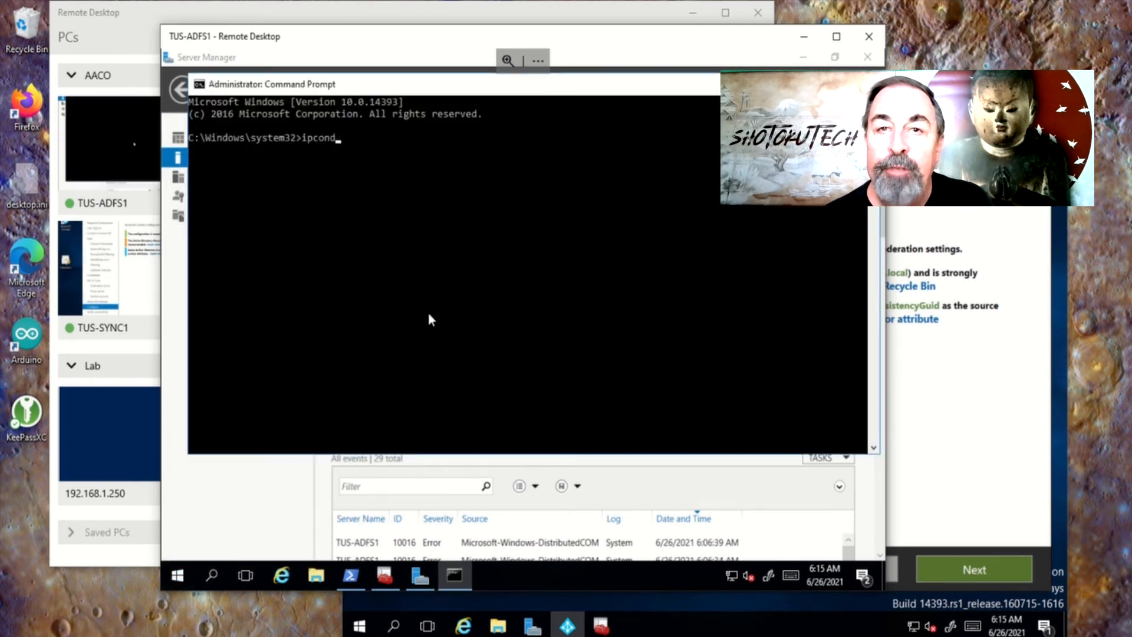
{"action": "type", "text": "ig /flushdns"}
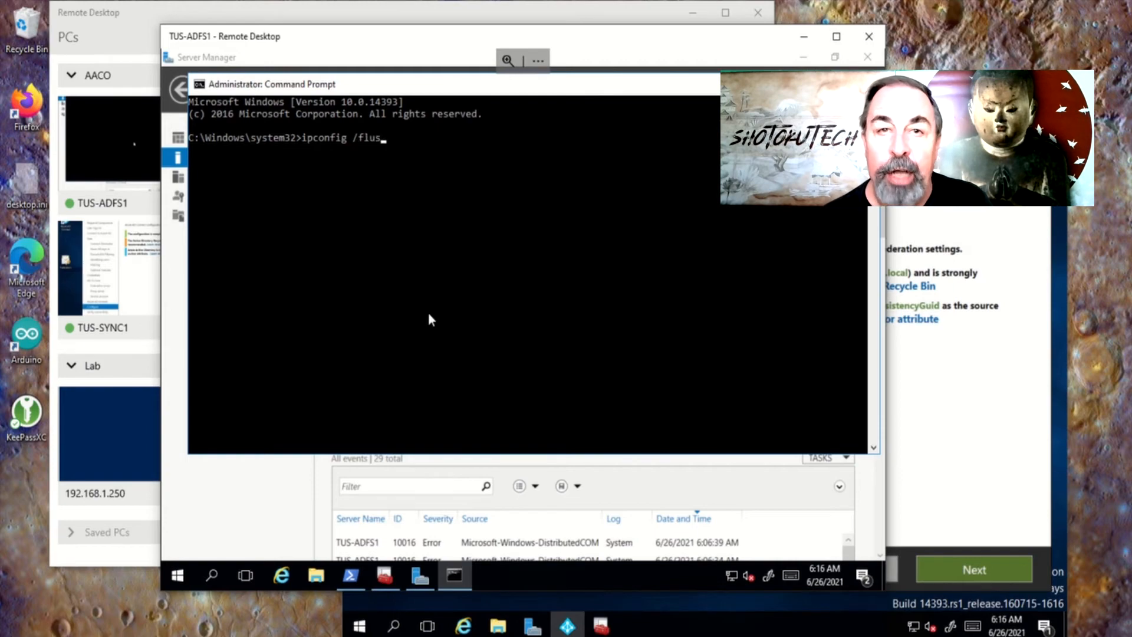
{"action": "key", "text": "Return"}
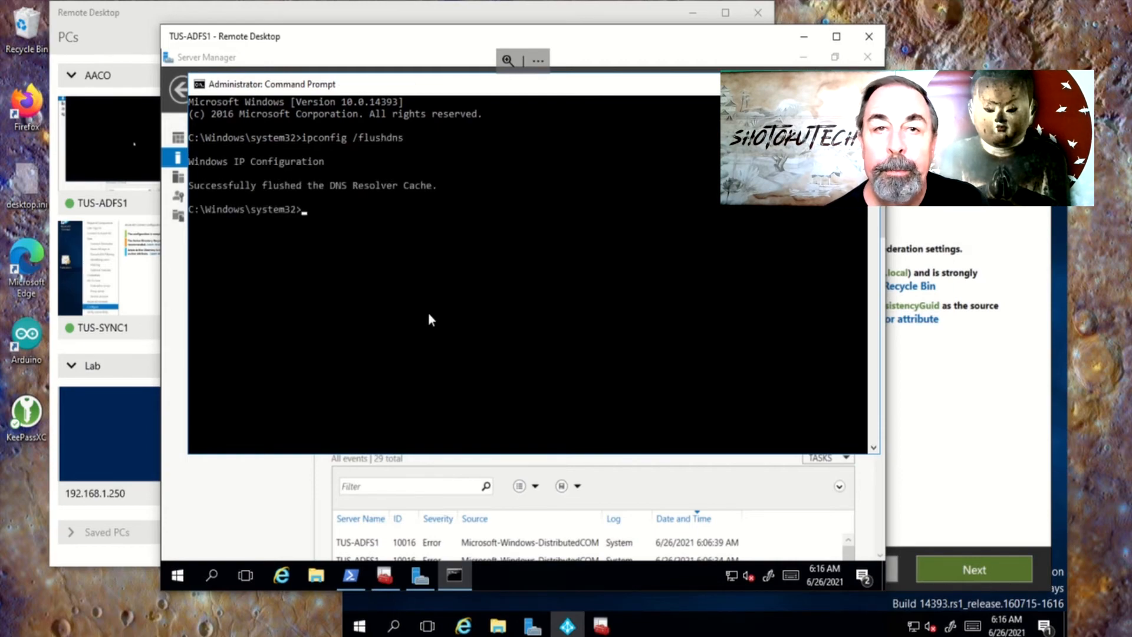
Load federation.aaco.local's federationmetadata.xml in Internet Explorer, then go back
{"action": "left_click", "coordinate": [281, 575]}
{"action": "left_click", "coordinate": [317, 121]}
{"action": "type", "text": "https://federation.aaco.local/adfs/ls/idpinitiatedsignon.aspx"}
{"action": "key", "text": "Return"}
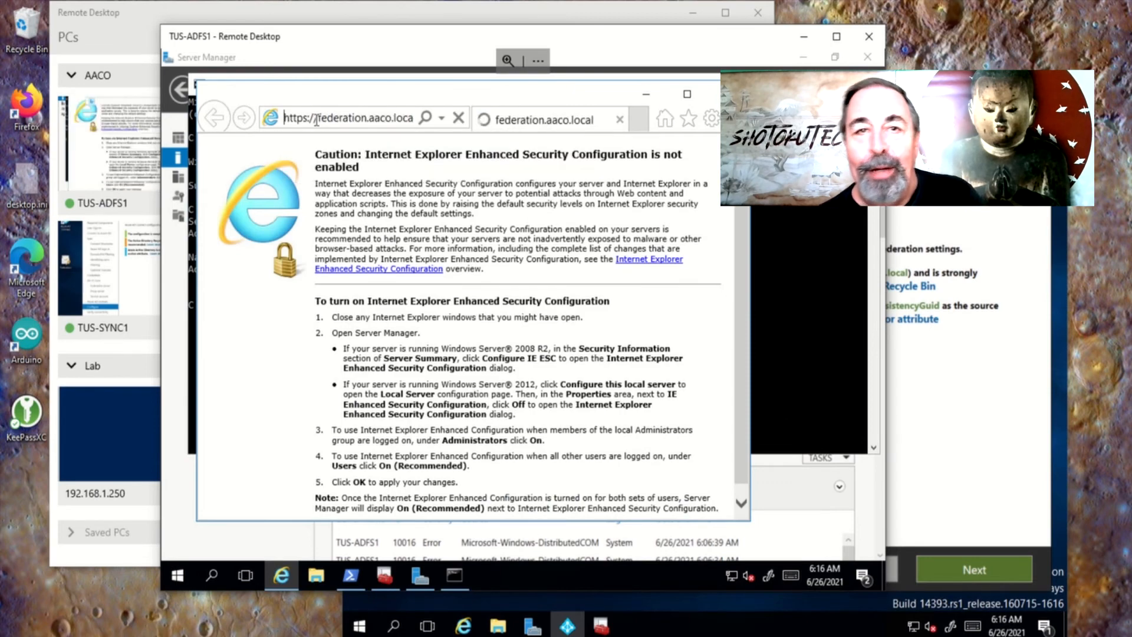
{"action": "left_click", "coordinate": [312, 120]}
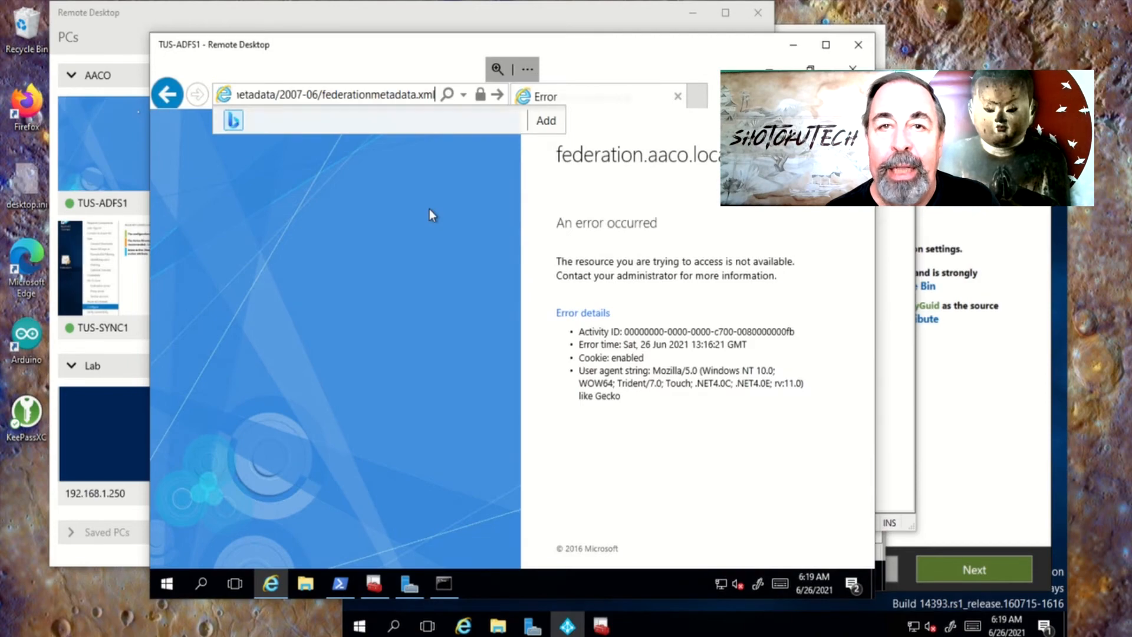
{"action": "key", "text": "Return"}
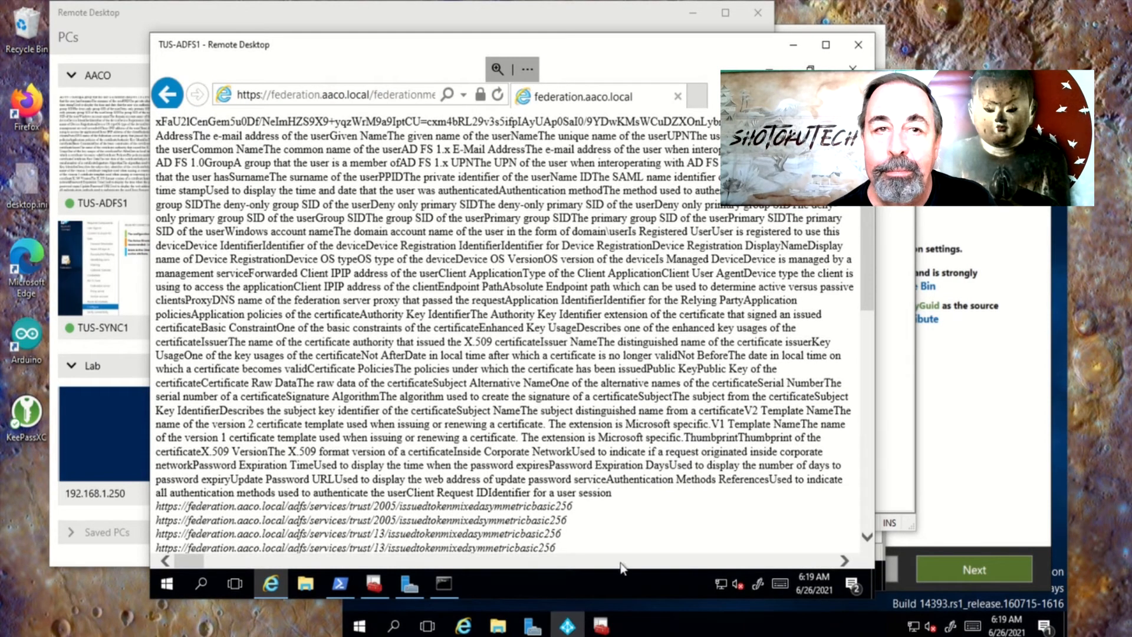
{"action": "key", "text": "alt+Left"}
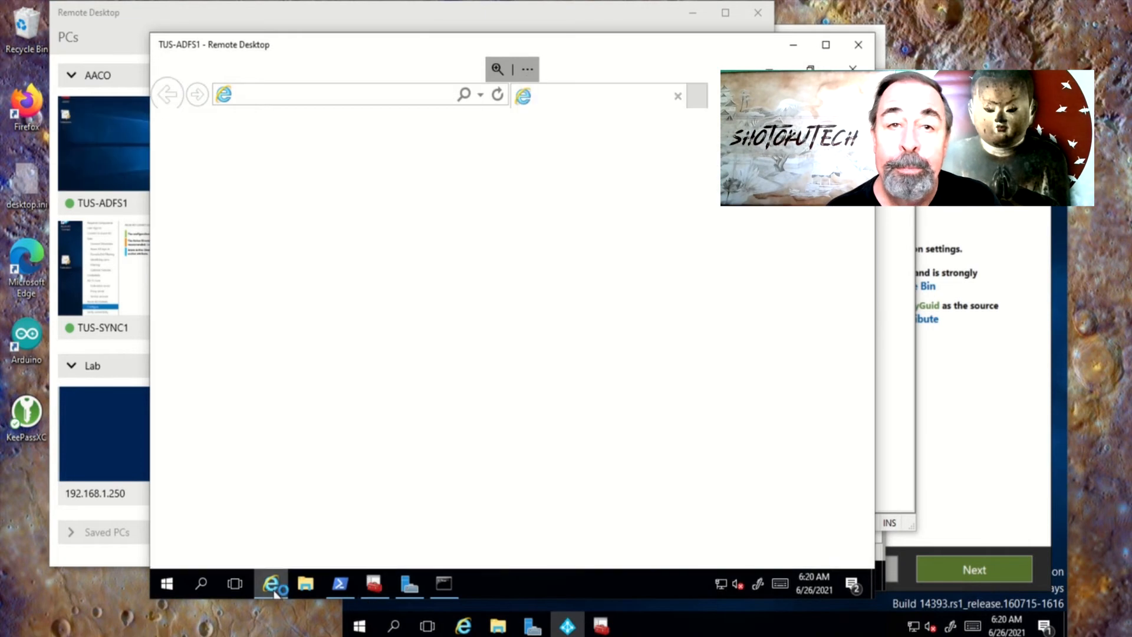
{"action": "type", "text": "po"}
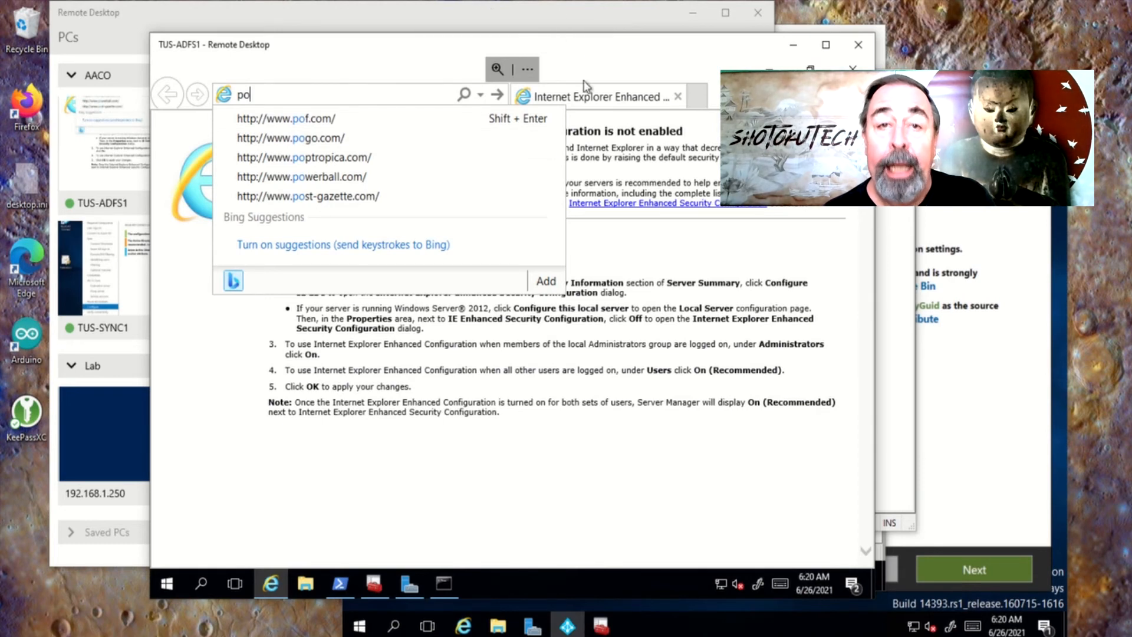
On TUS-SYNC1, run the intranet DNS check for federation.aaco.local (IPv4 192.168.1.204 only) and exit the wizard
{"action": "left_click", "coordinate": [990, 88]}
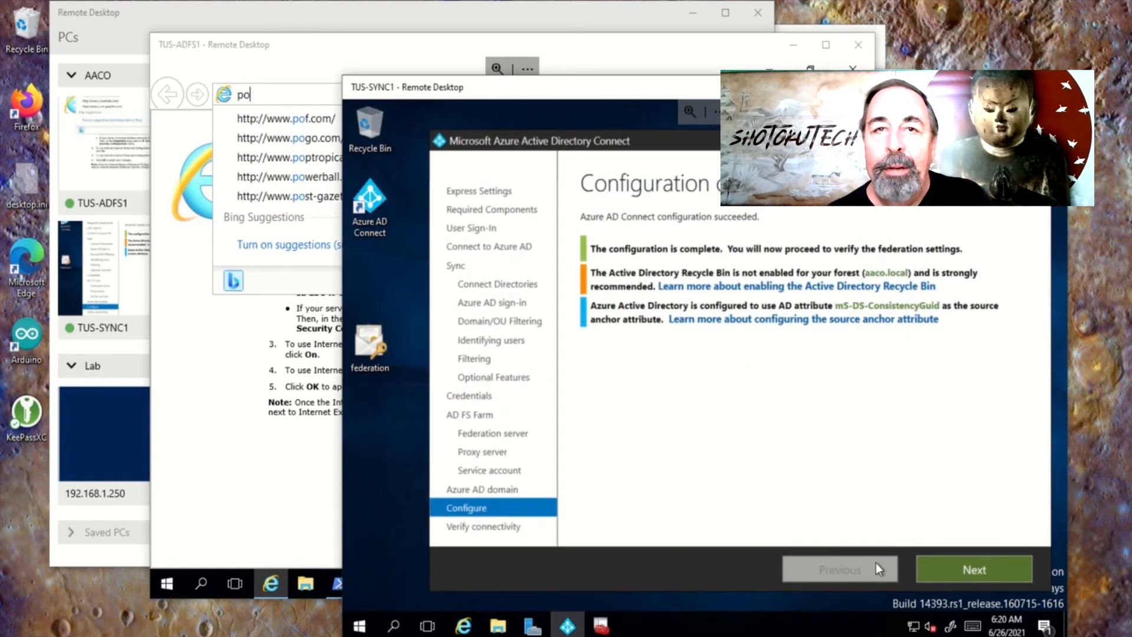
{"action": "left_click", "coordinate": [948, 569]}
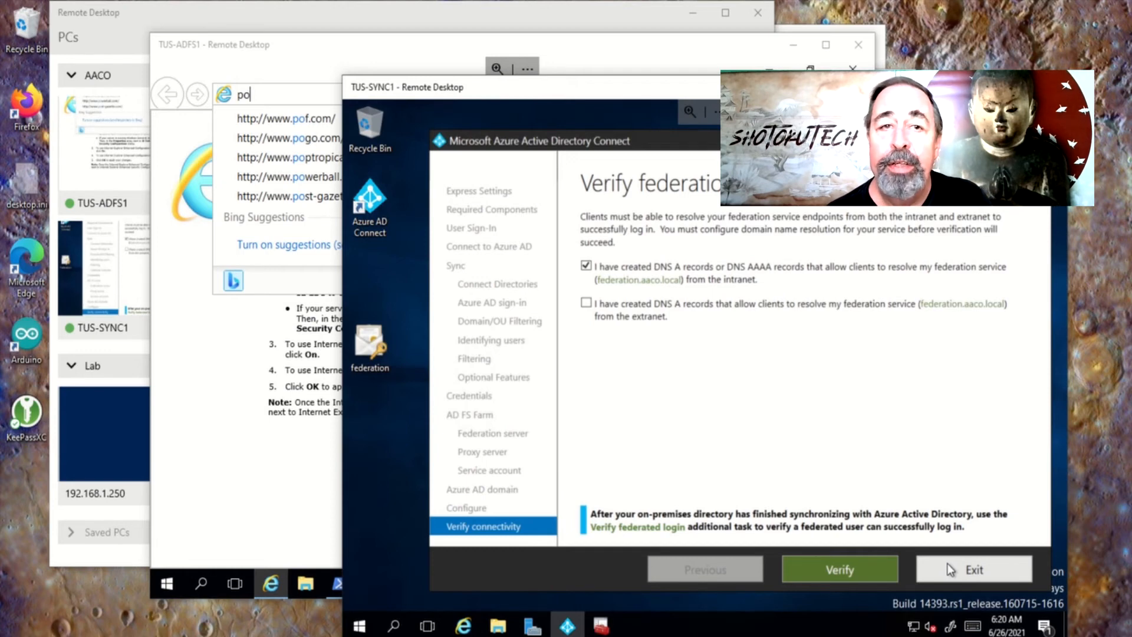
{"action": "left_click", "coordinate": [848, 565]}
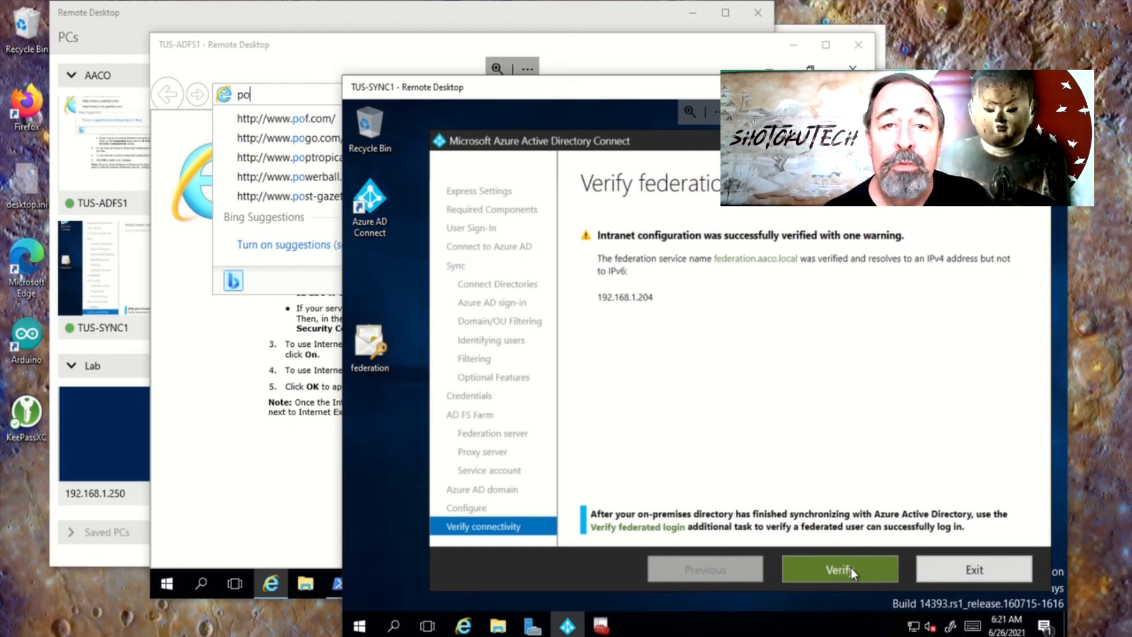
{"action": "left_click", "coordinate": [982, 568]}
Launch Synchronization Service Manager and review the 15 objects added by the export run
{"action": "left_click", "coordinate": [359, 625]}
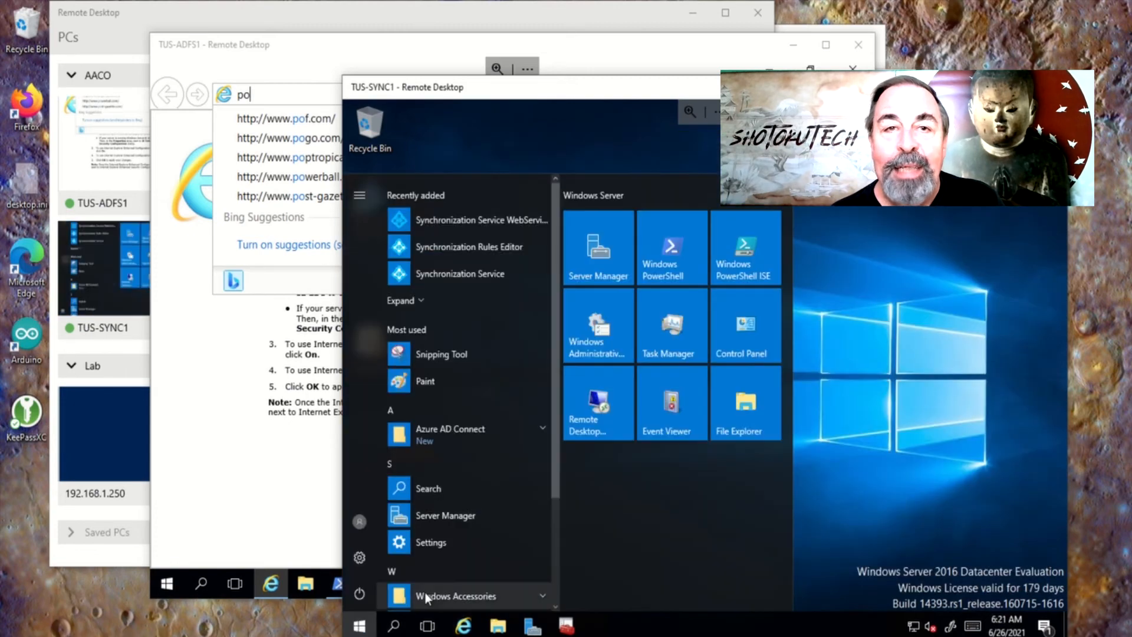
{"action": "left_click", "coordinate": [472, 275]}
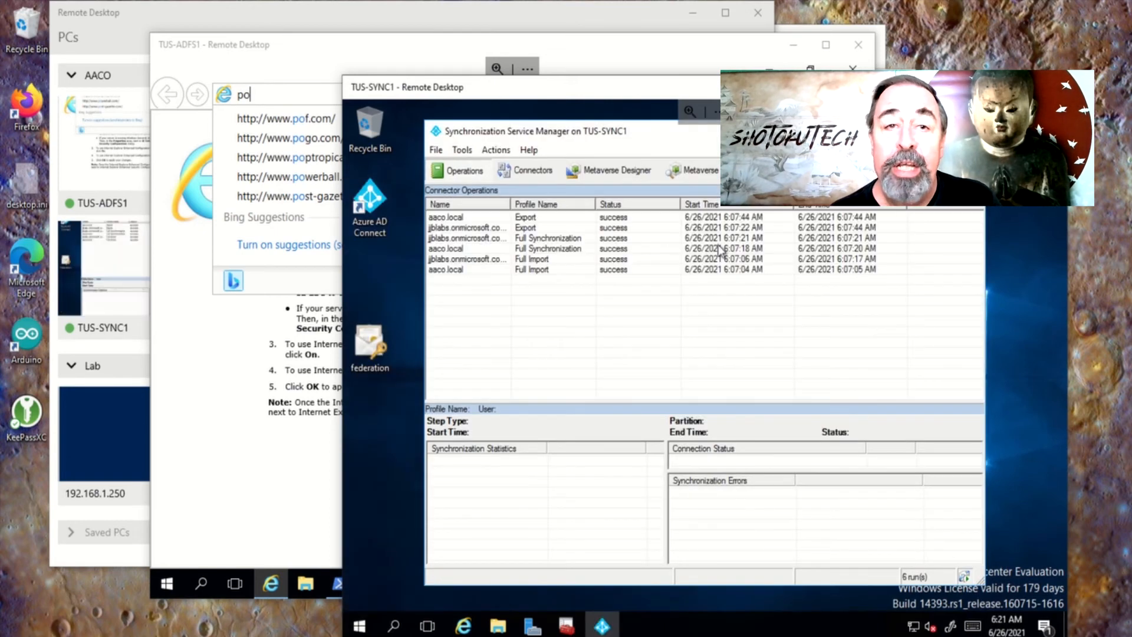
{"action": "left_click", "coordinate": [535, 219]}
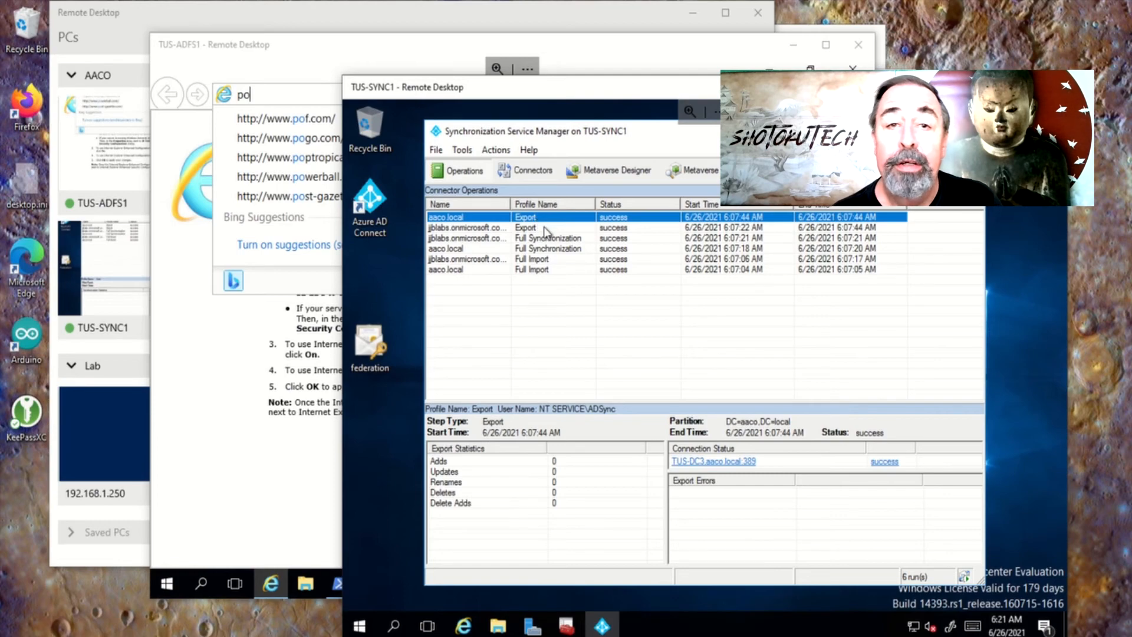
{"action": "left_click", "coordinate": [537, 228]}
{"action": "left_click", "coordinate": [443, 462]}
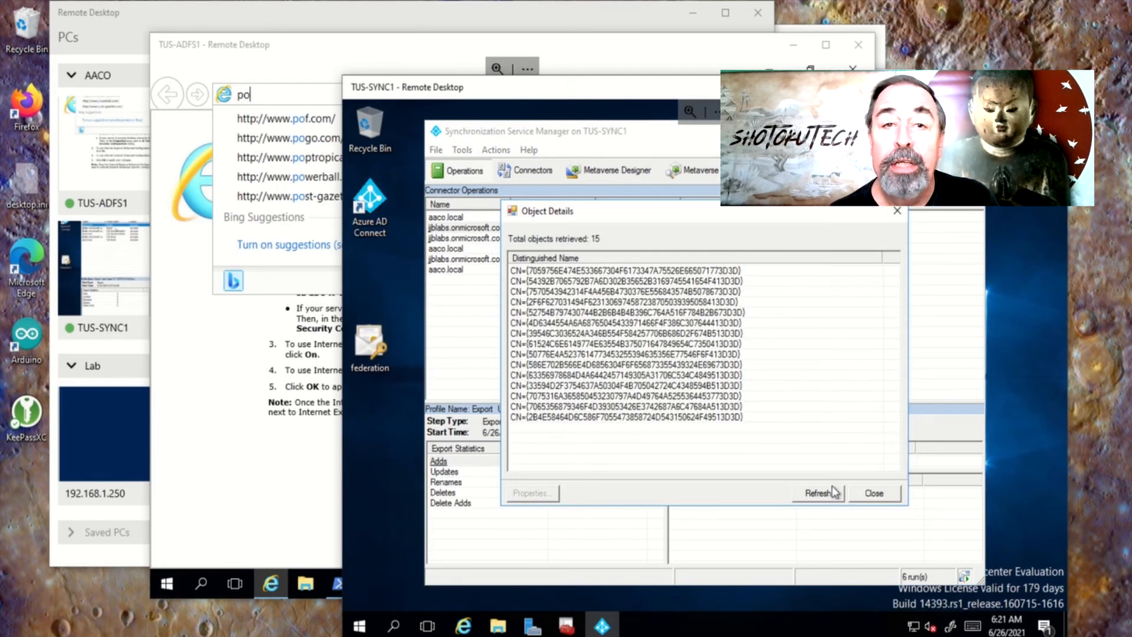
{"action": "left_click", "coordinate": [874, 494]}
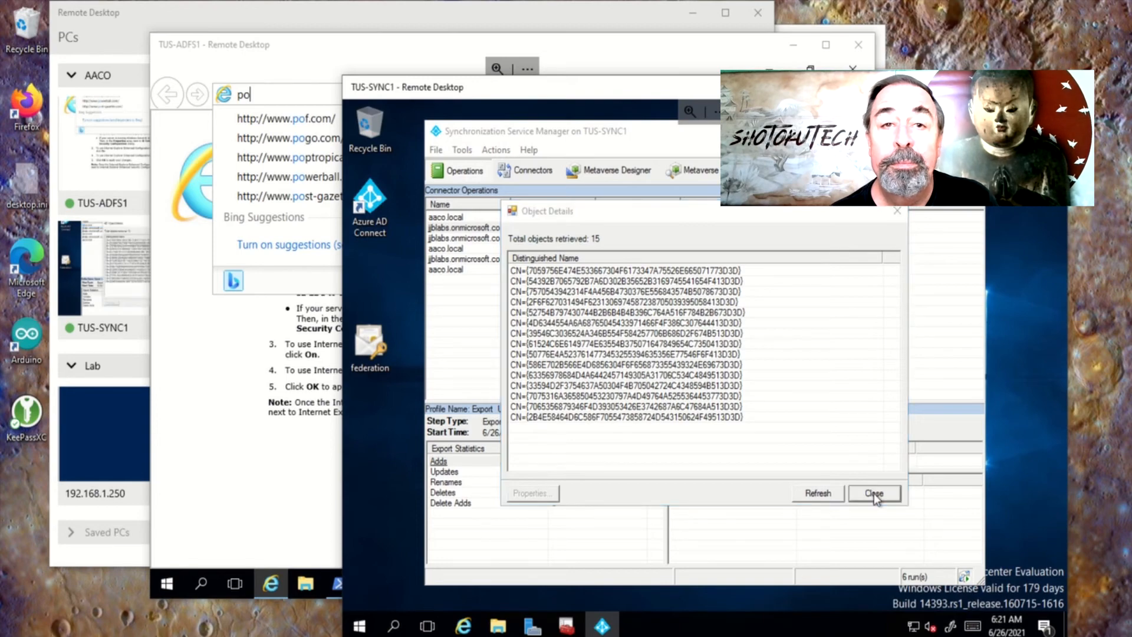
Sign in at portal.office.com with the federated test user's UPN and password via Windows Security
{"action": "left_click", "coordinate": [295, 55]}
{"action": "type", "text": "r"}
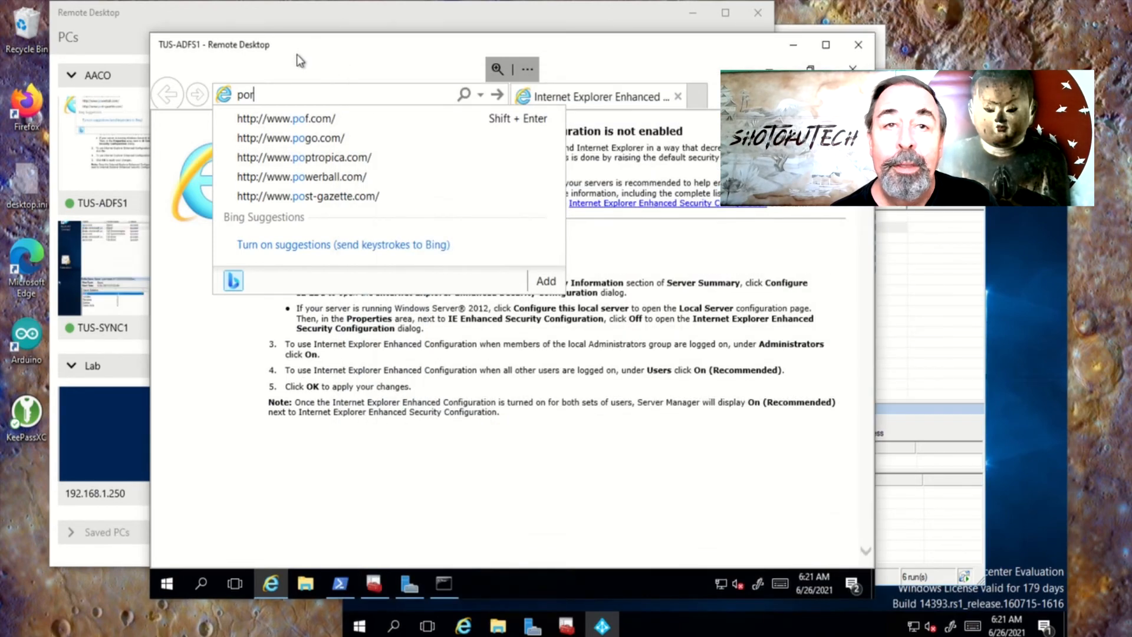
{"action": "type", "text": "tal.office.com"}
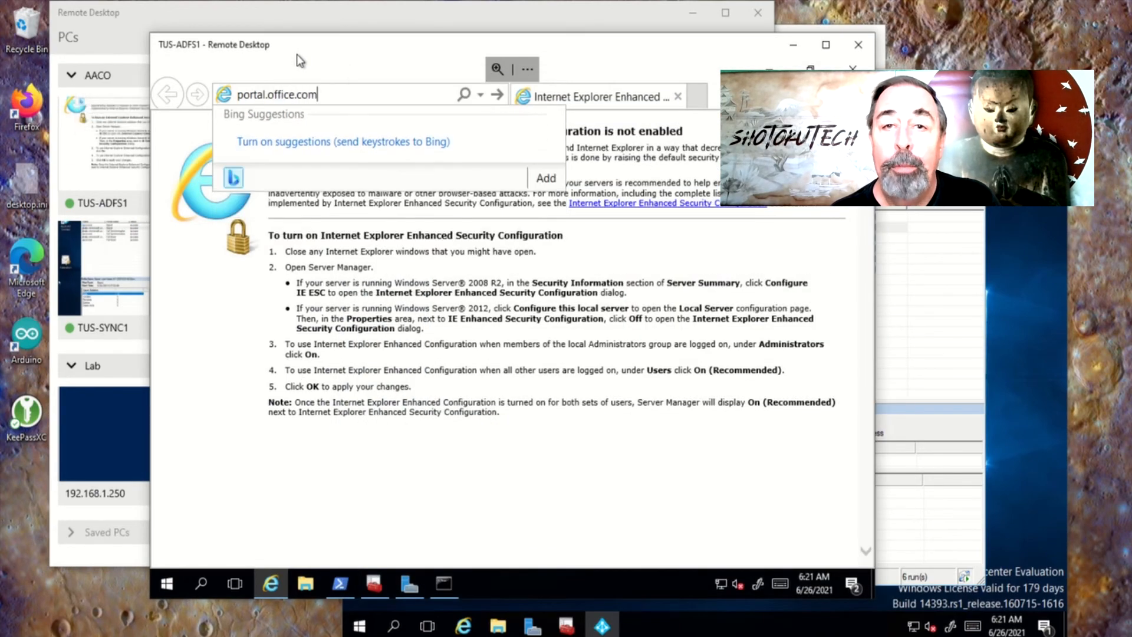
{"action": "key", "text": "Return"}
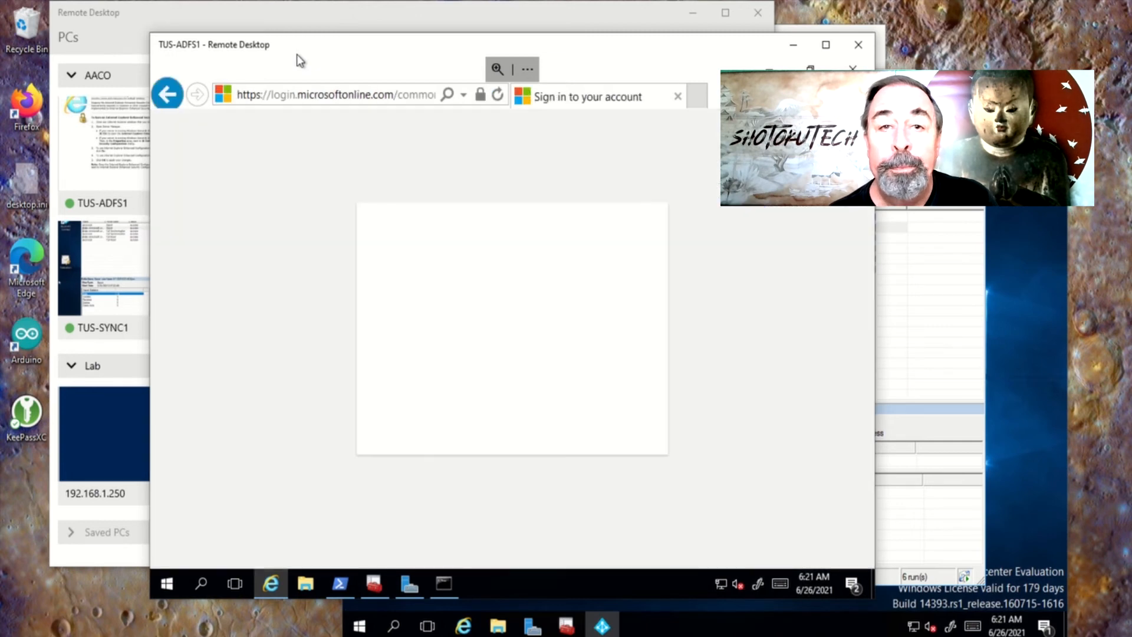
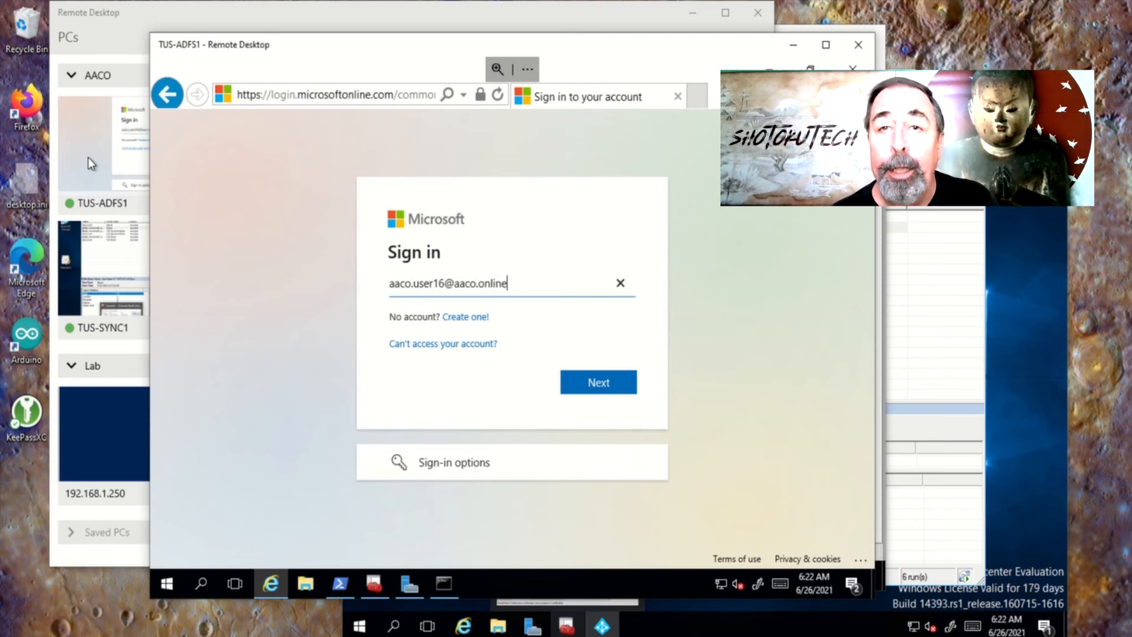
{"action": "key", "text": "Return"}
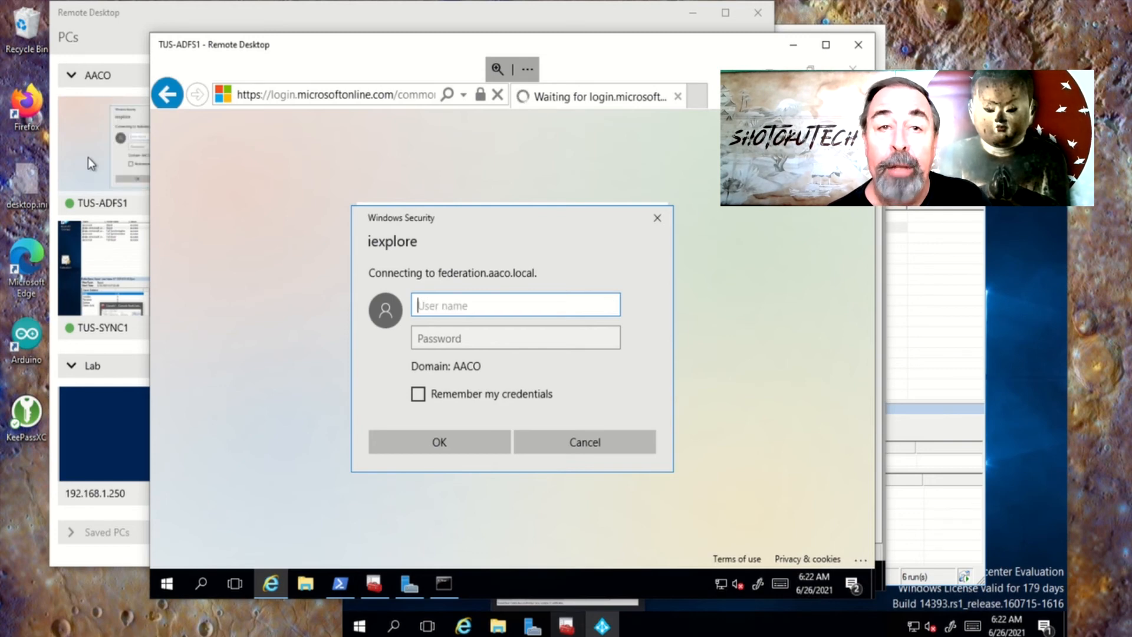
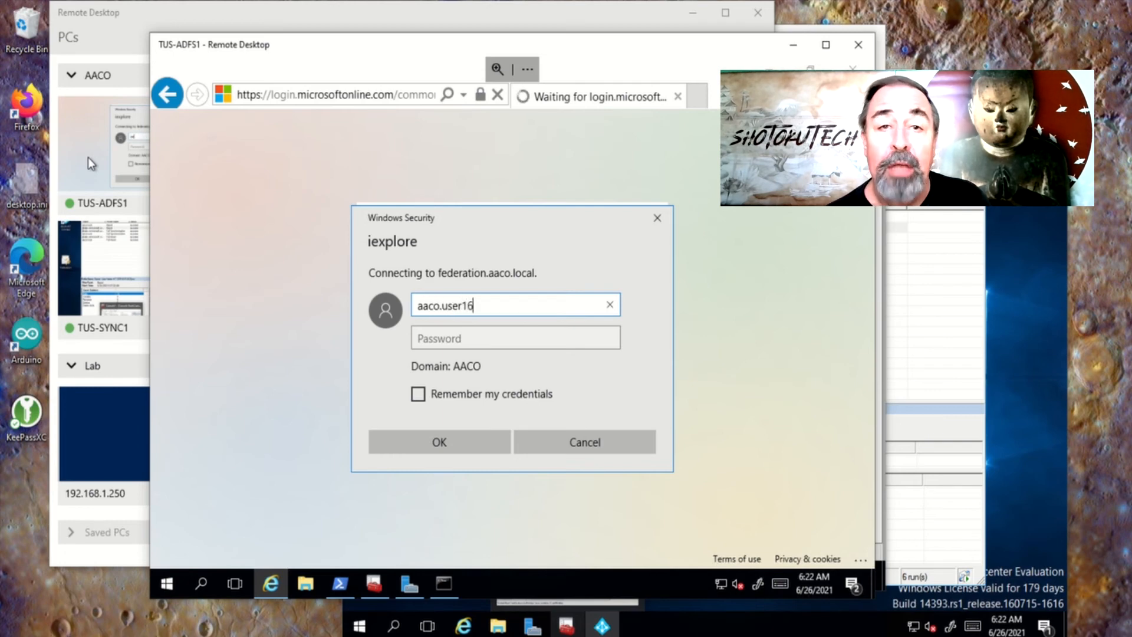
{"action": "key", "text": "Tab"}
{"action": "type", "text": "•••"}
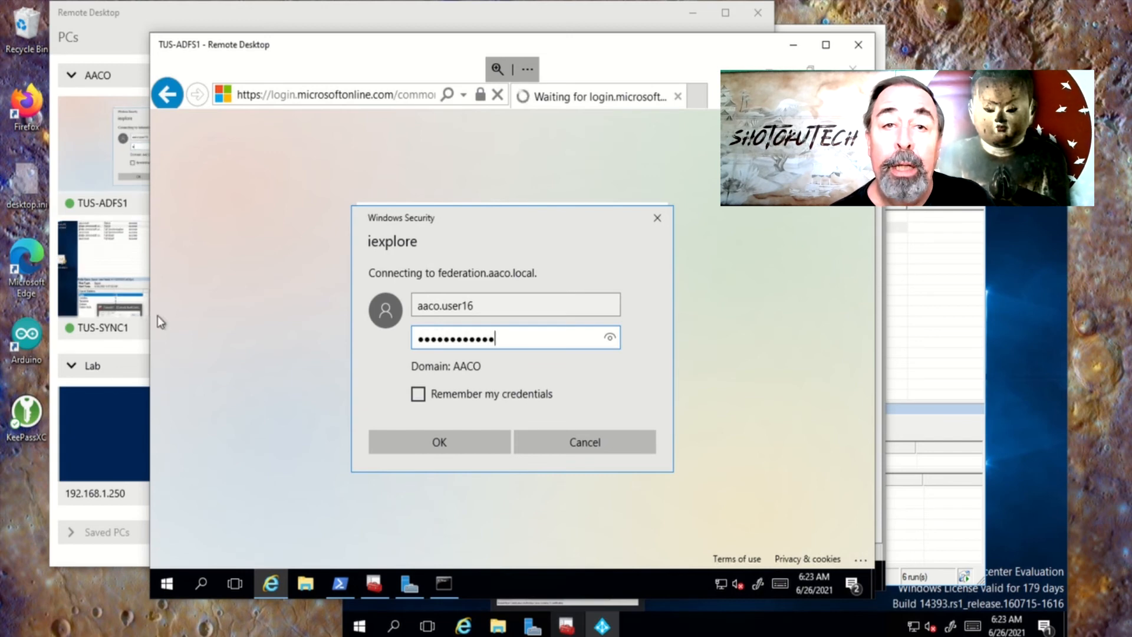
{"action": "left_click", "coordinate": [466, 443]}
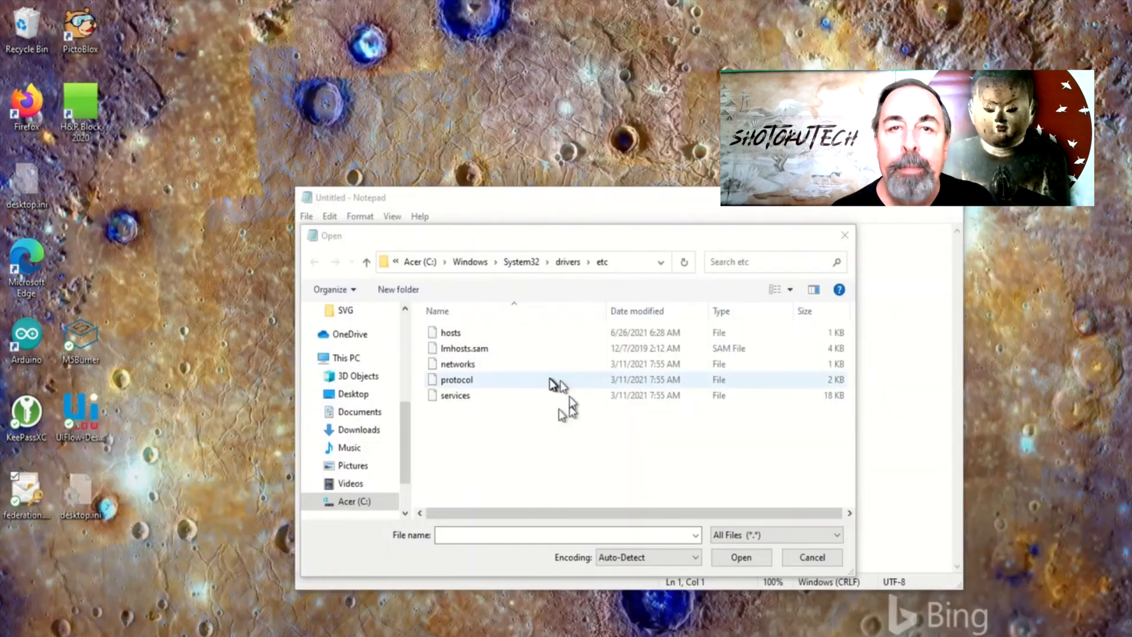
Open the hosts file's 192.168.1.204 federation.aaco.local entry, then run ipconfig /all in administrator PowerShell
{"action": "double_click", "coordinate": [469, 330]}
{"action": "left_click_drag", "start_coordinate": [502, 513], "coordinate": [296, 512]}
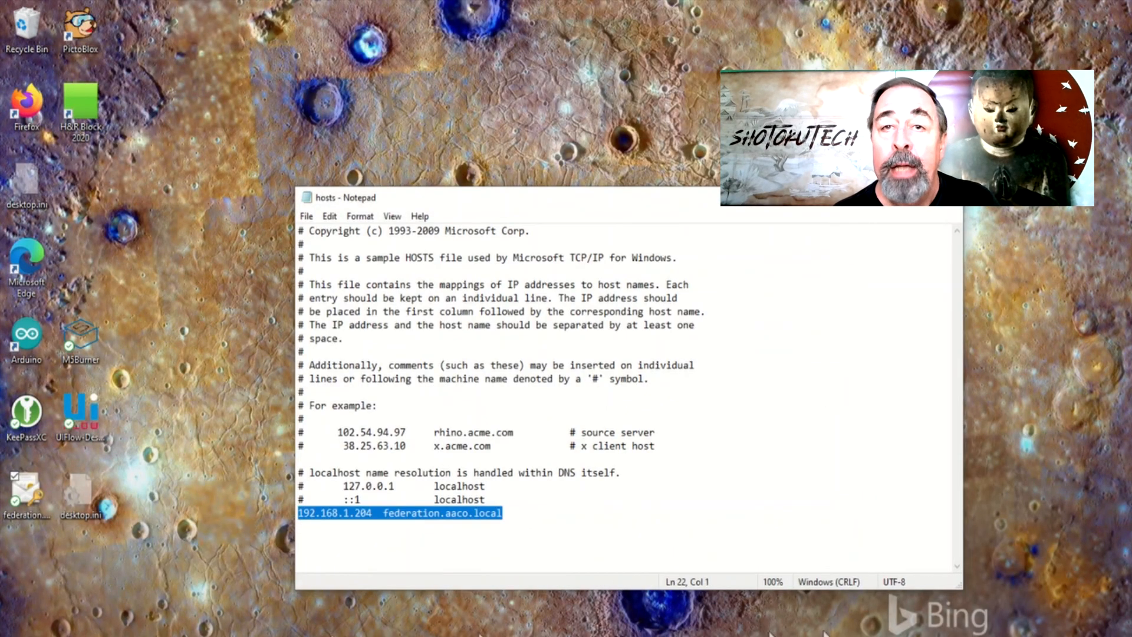
{"action": "right_click", "coordinate": [711, 635]}
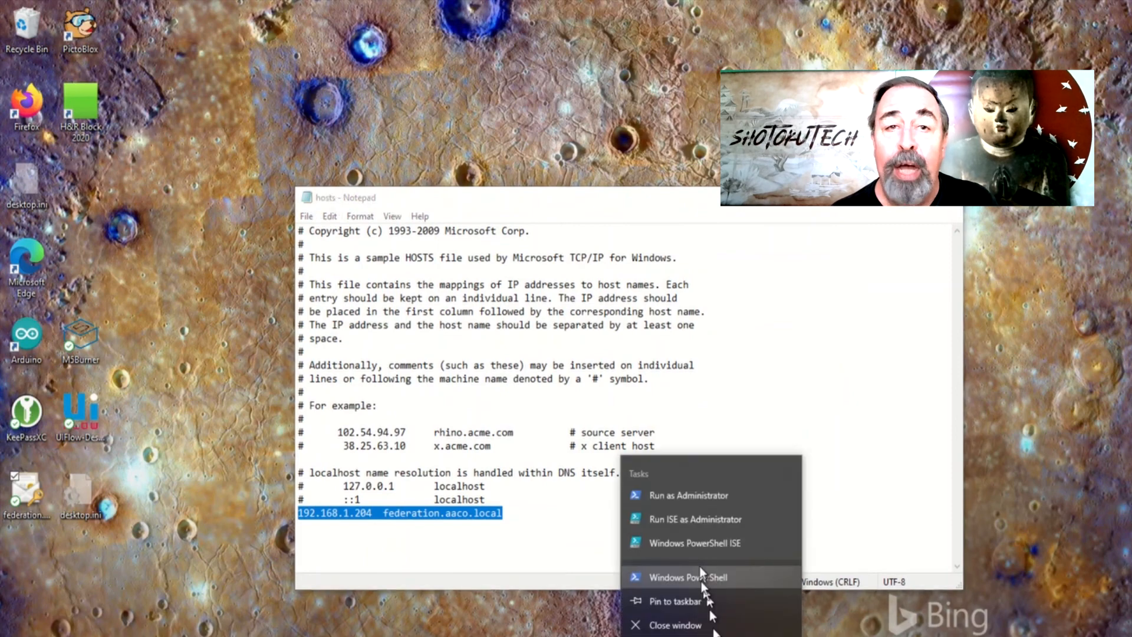
{"action": "left_click", "coordinate": [685, 492]}
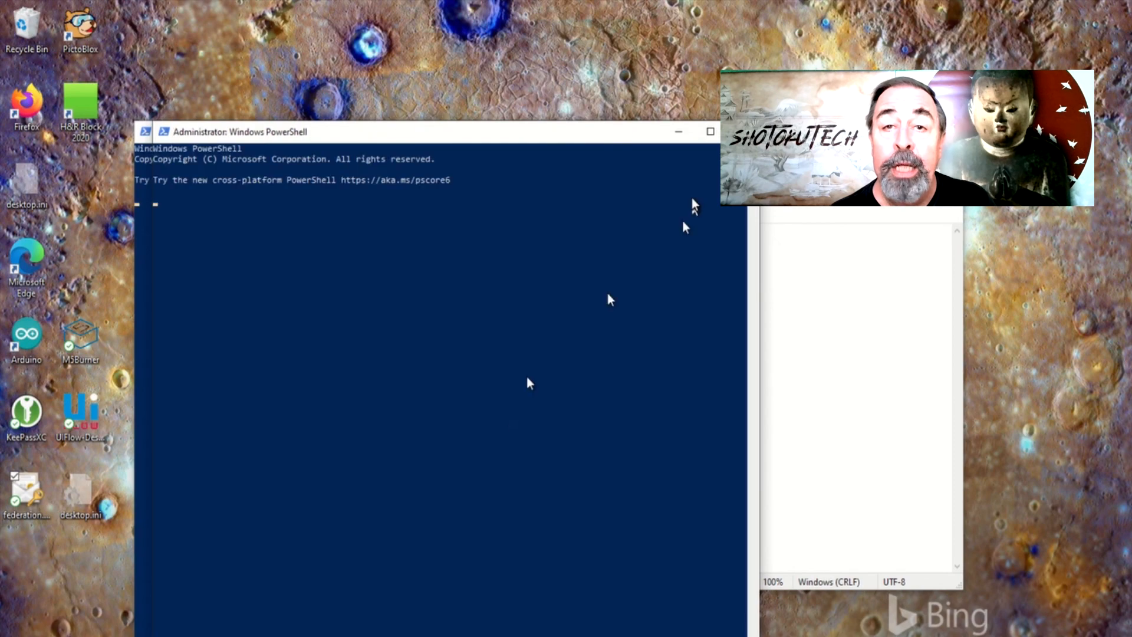
{"action": "type", "text": "ipconfig /all"}
{"action": "key", "text": "Return"}
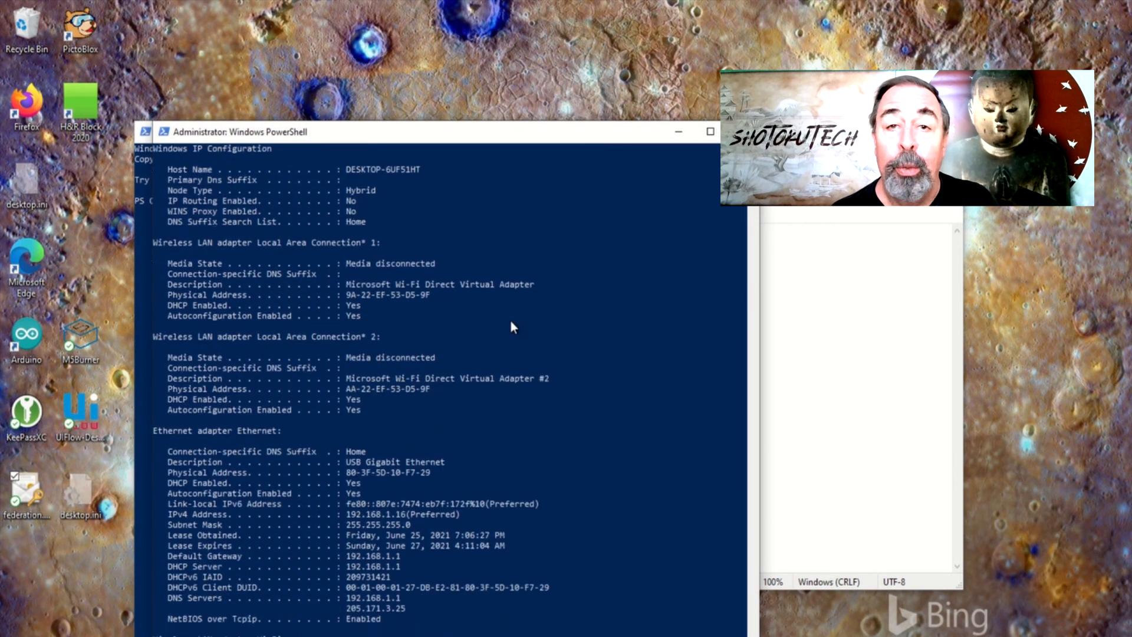
{"action": "left_click_drag", "start_coordinate": [250, 200], "coordinate": [454, 560]}
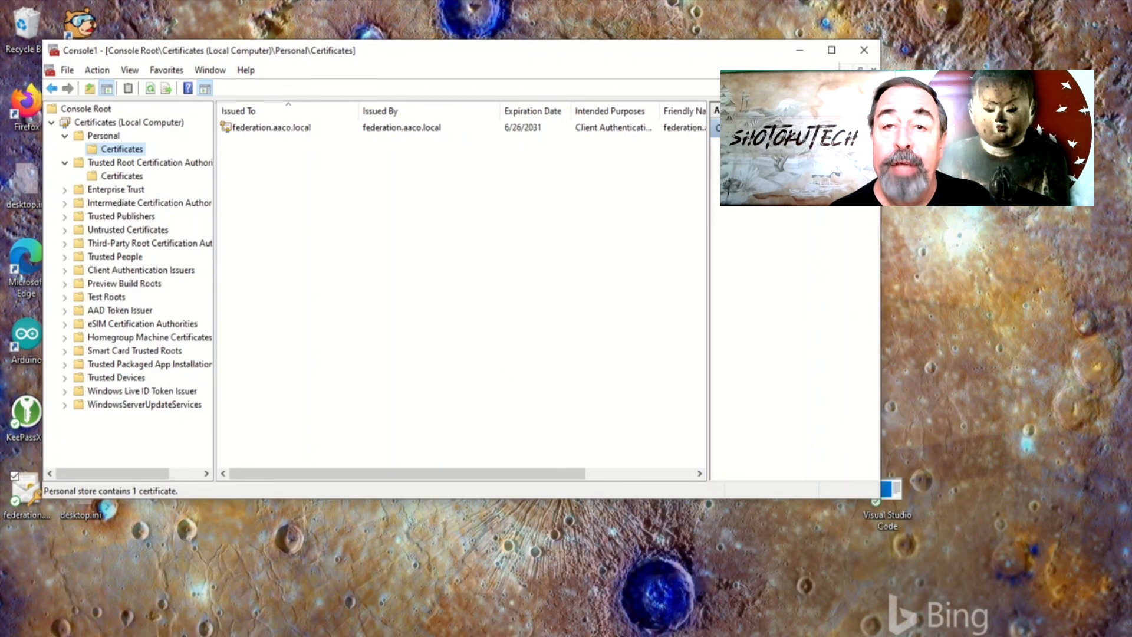
Verify the federation.aaco.local certificate appears in both Personal and Trusted Root Certification Authorities stores
{"action": "left_click", "coordinate": [263, 129]}
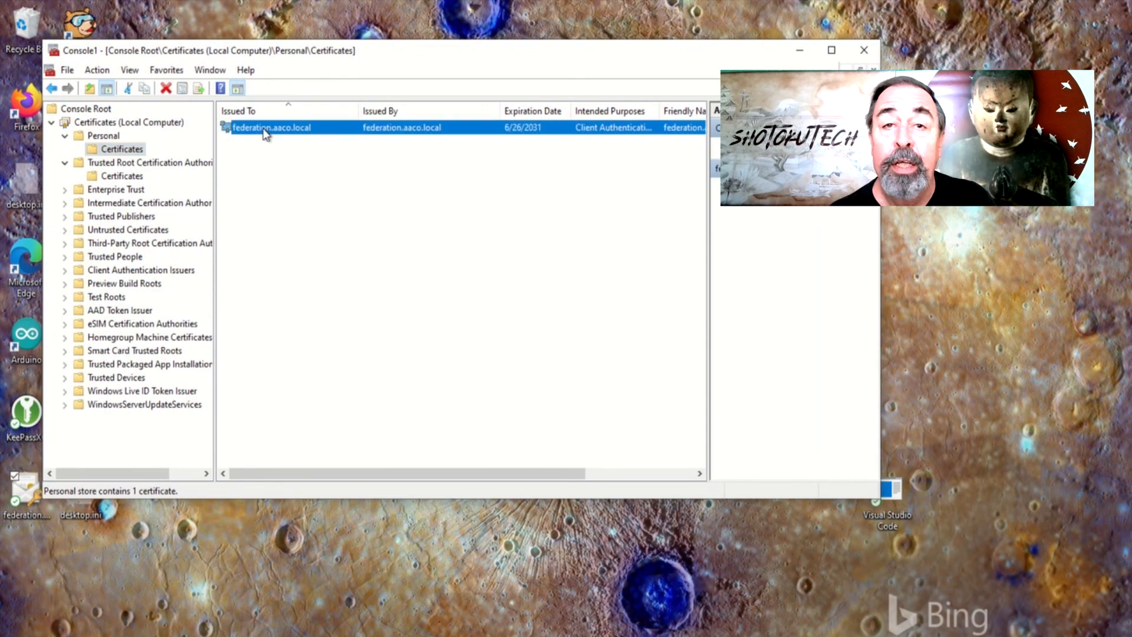
{"action": "left_click", "coordinate": [135, 176]}
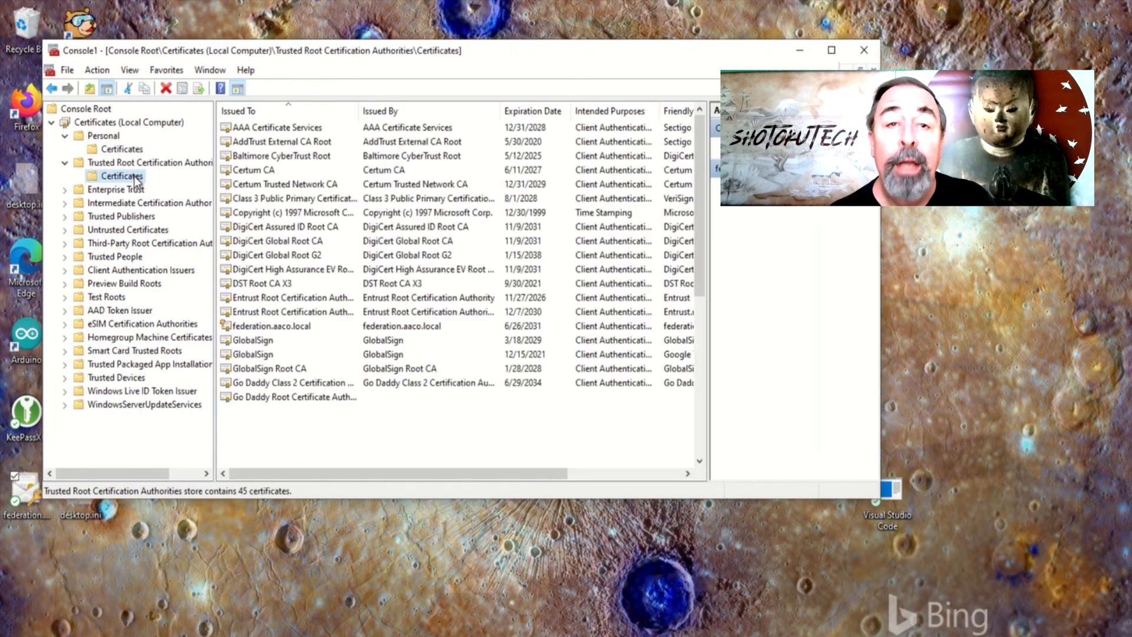
{"action": "left_click", "coordinate": [273, 325]}
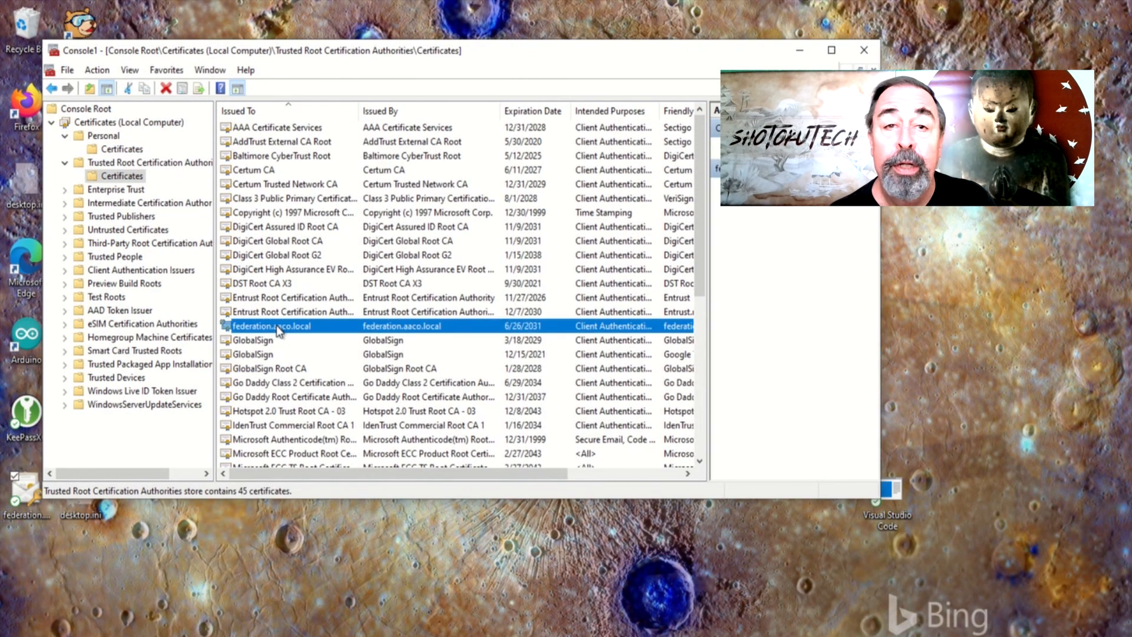
Close the Certificates console and start a new Edge InPrivate window
{"action": "left_click", "coordinate": [864, 50]}
{"action": "right_click", "coordinate": [288, 634]}
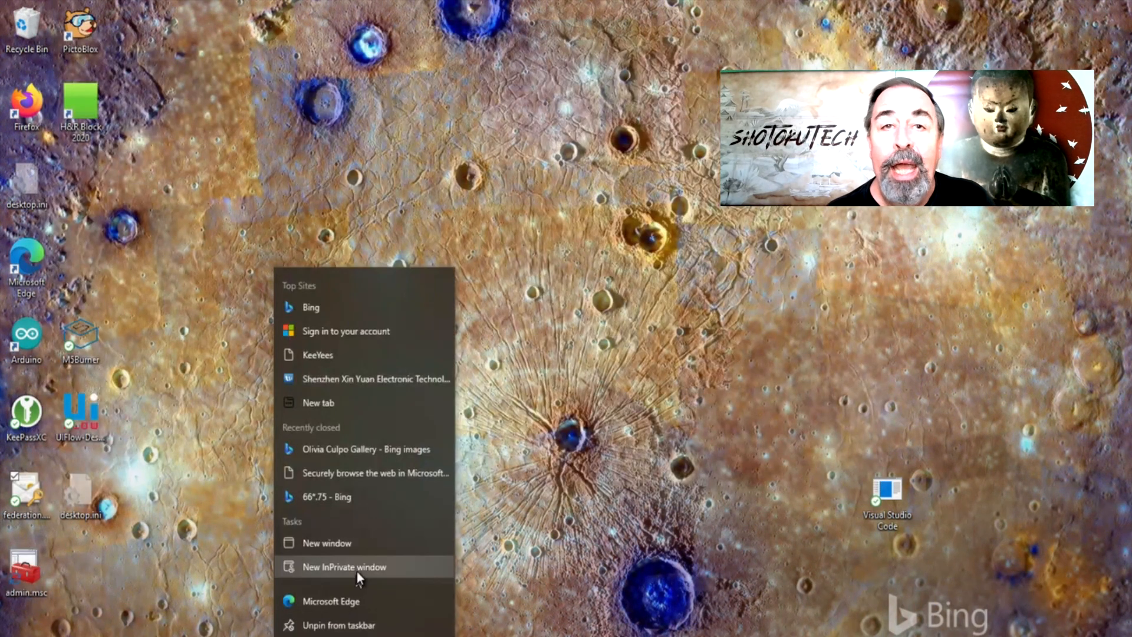
{"action": "left_click", "coordinate": [358, 568]}
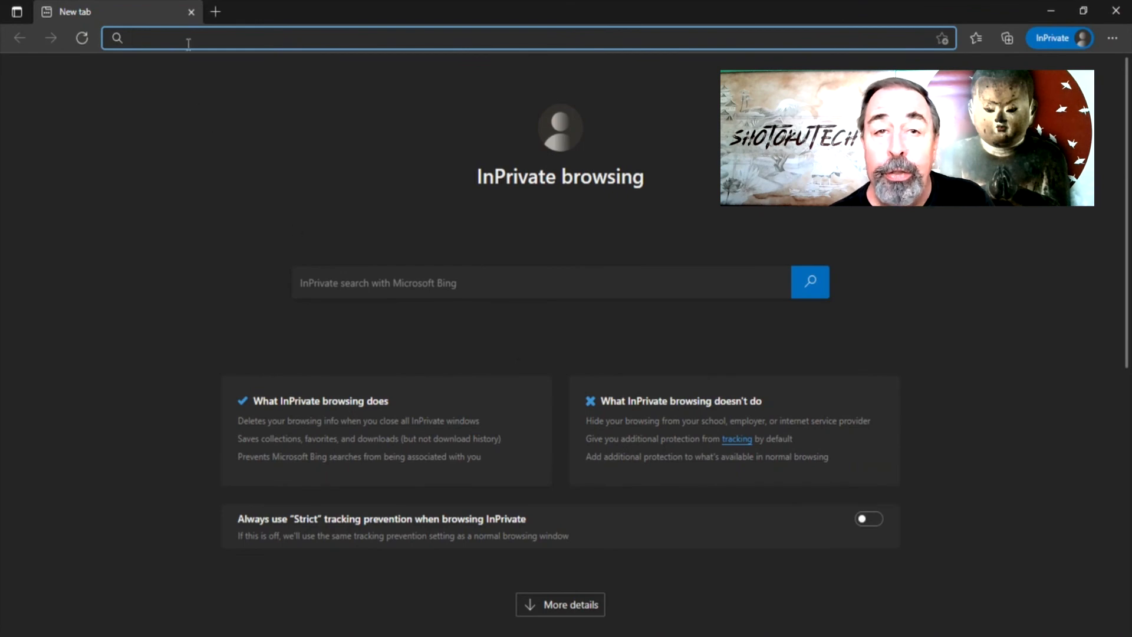
Go to the Office 365 portal and sign in as the federated test user through the federation.aaco.local AD FS page
{"action": "type", "text": "portal.office.com"}
{"action": "key", "text": "Return"}
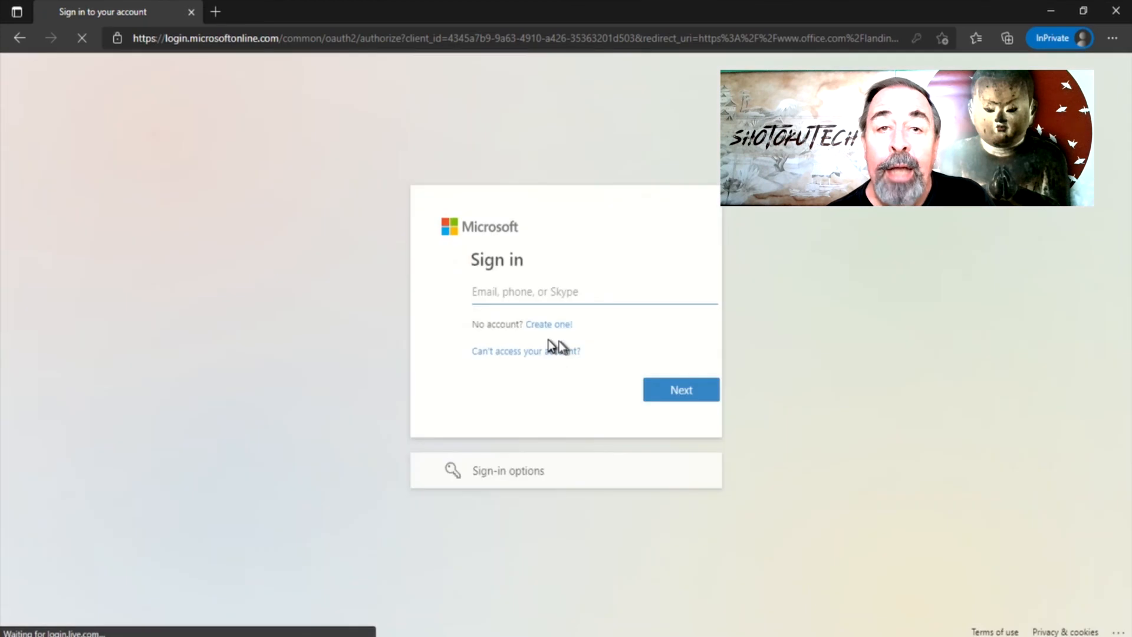
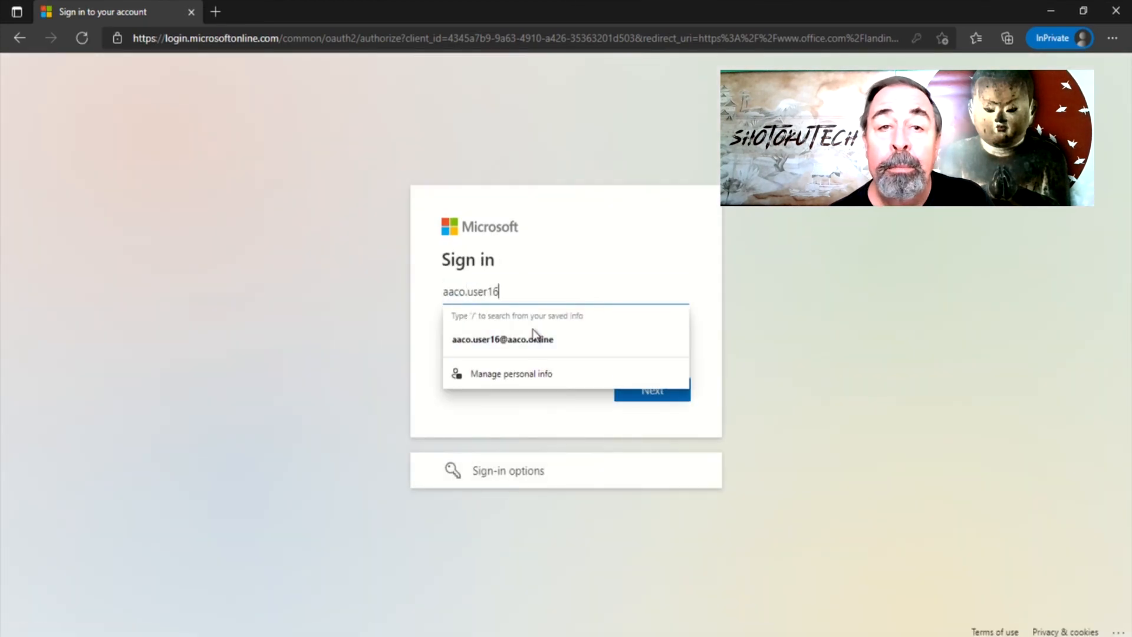
{"action": "left_click", "coordinate": [533, 336]}
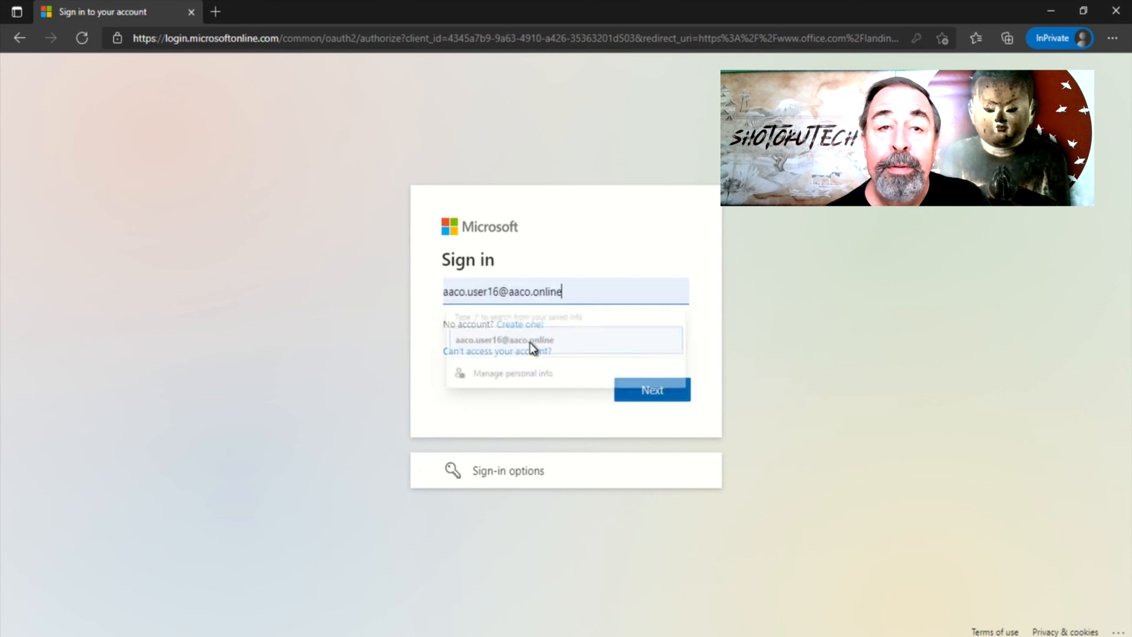
{"action": "left_click", "coordinate": [655, 394]}
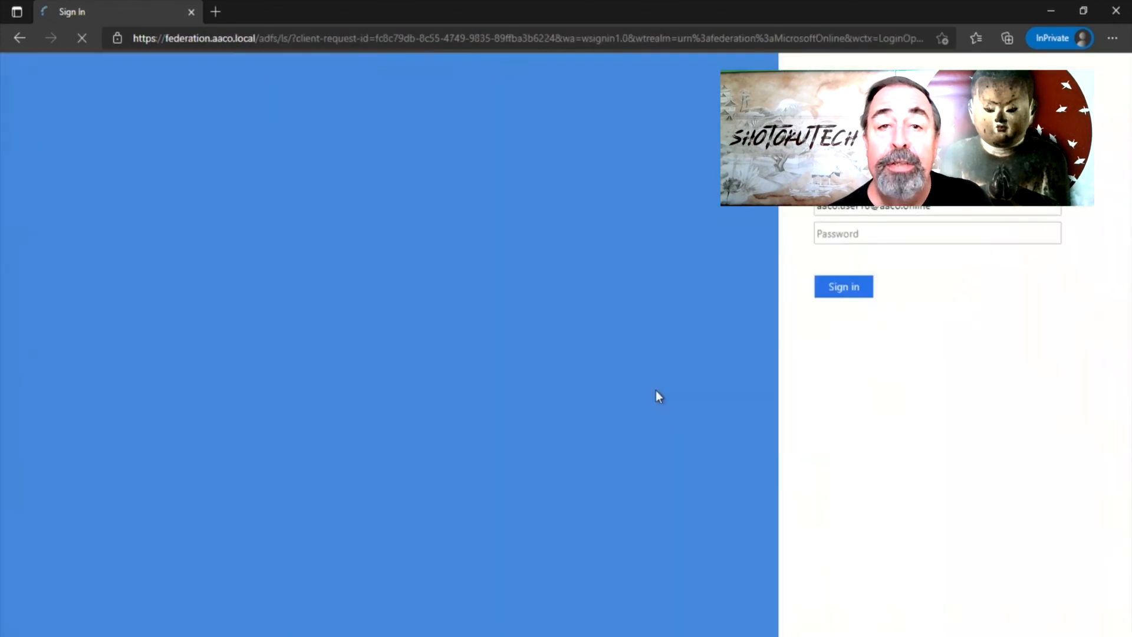
{"action": "type", "text": "•••"}
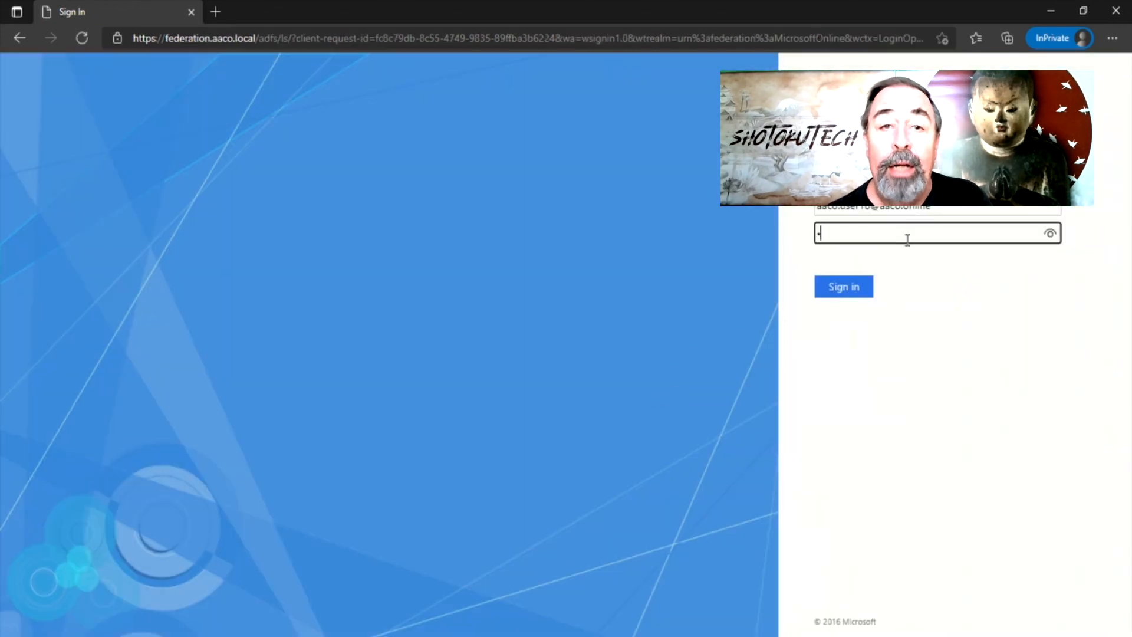
{"action": "type", "text": "••••••••"}
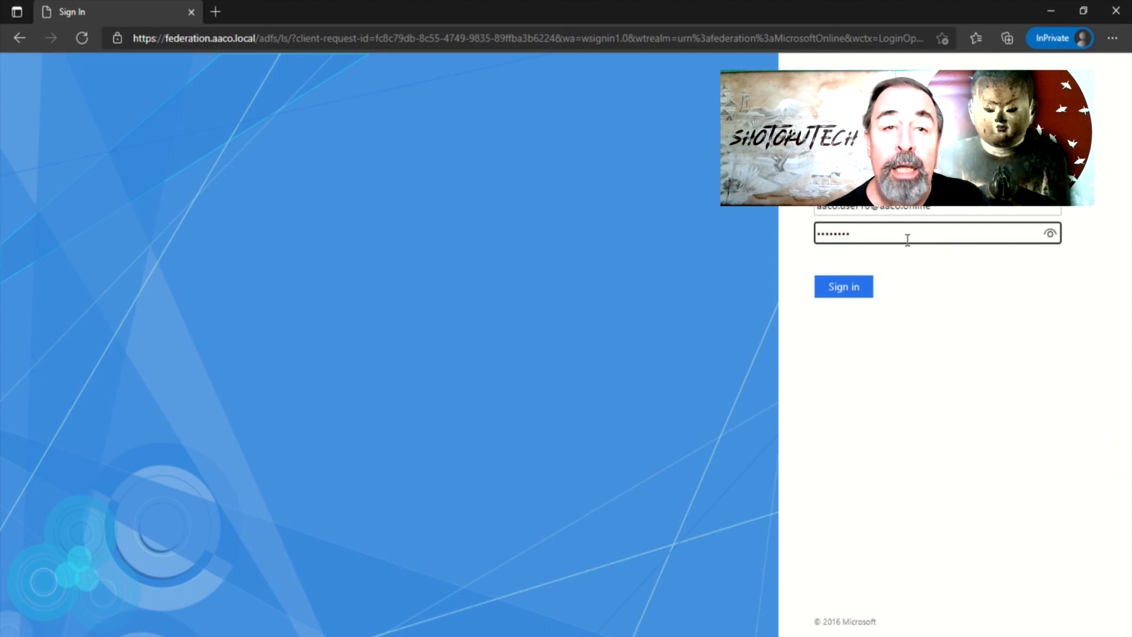
{"action": "key", "text": "Return"}
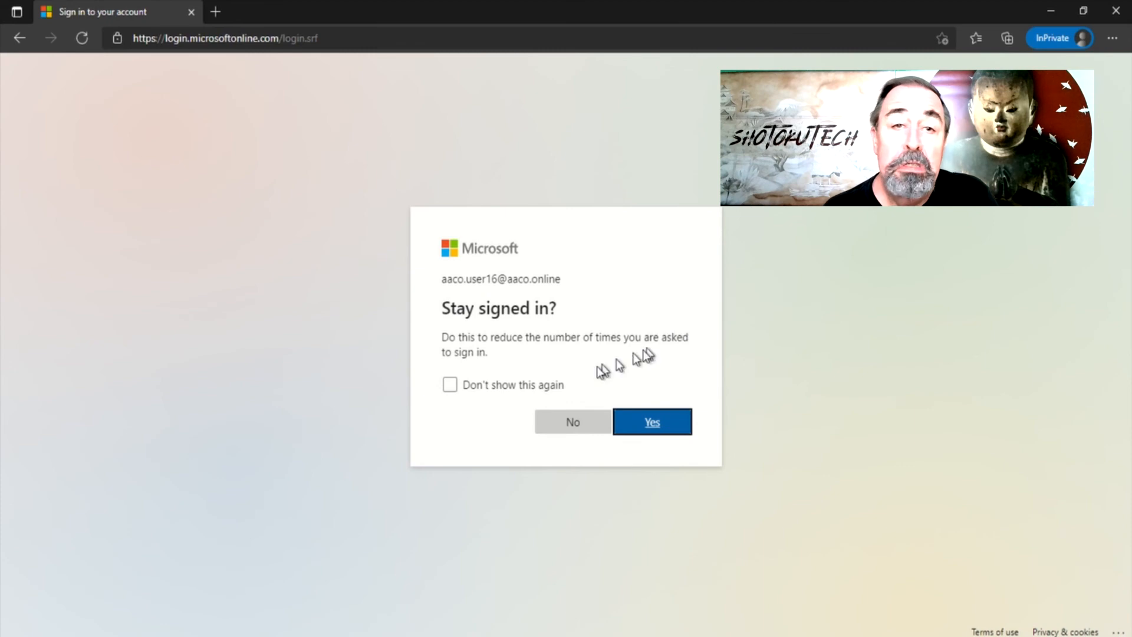
Answer Yes to 'Stay signed in?', then open the AU account panel on office.com
{"action": "left_click", "coordinate": [635, 423]}
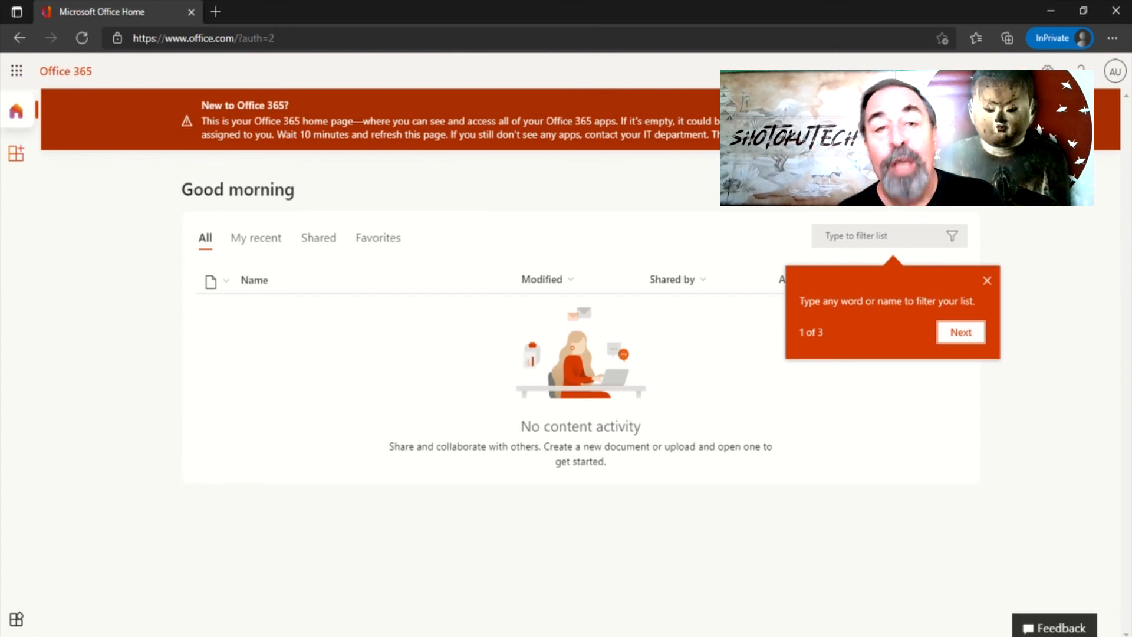
{"action": "left_click", "coordinate": [1112, 77]}
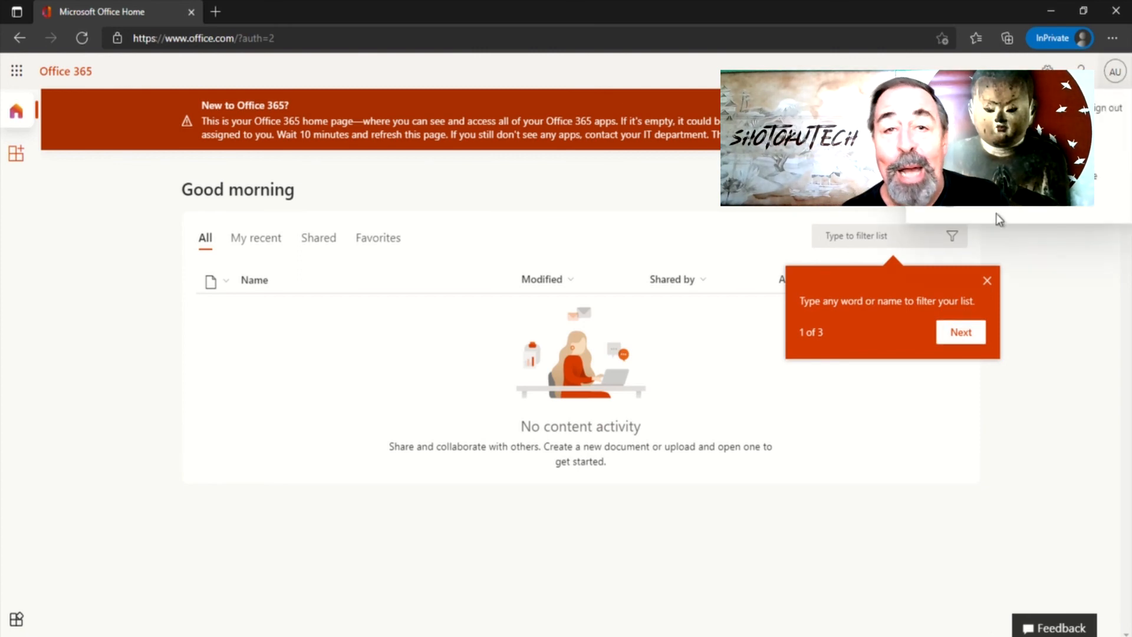